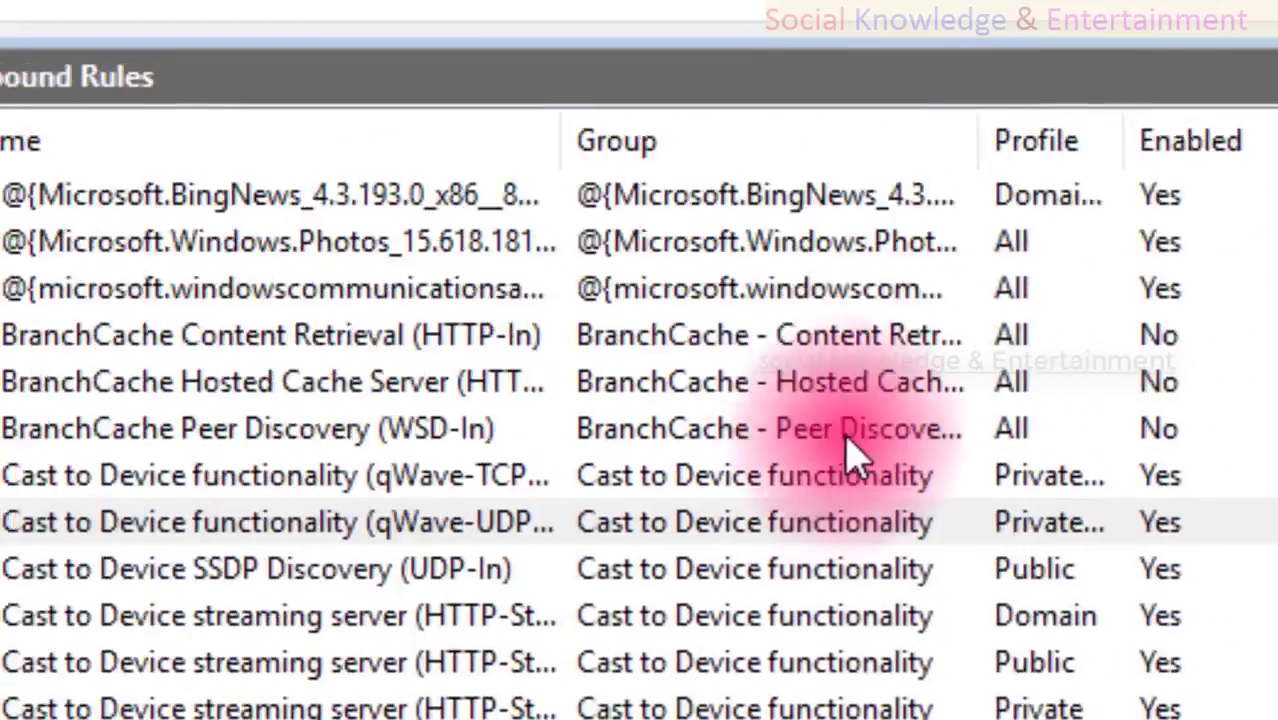
# Look through the whole list of inbound rules and select the first Adobe Photoshop CC 2017 rule
pyautogui.click(943, 379)
pyautogui.scroll(-4, 897, 330)
pyautogui.scroll(-20, 894, 325)
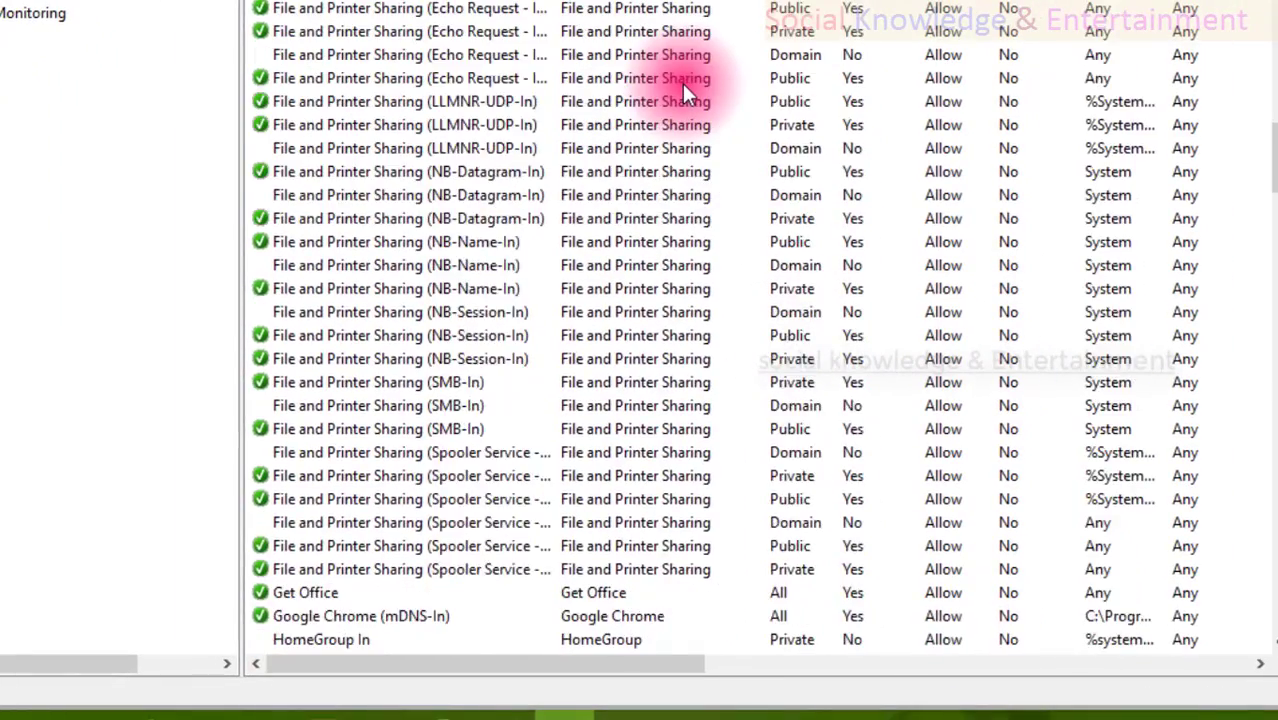
pyautogui.scroll(-20, 682, 83)
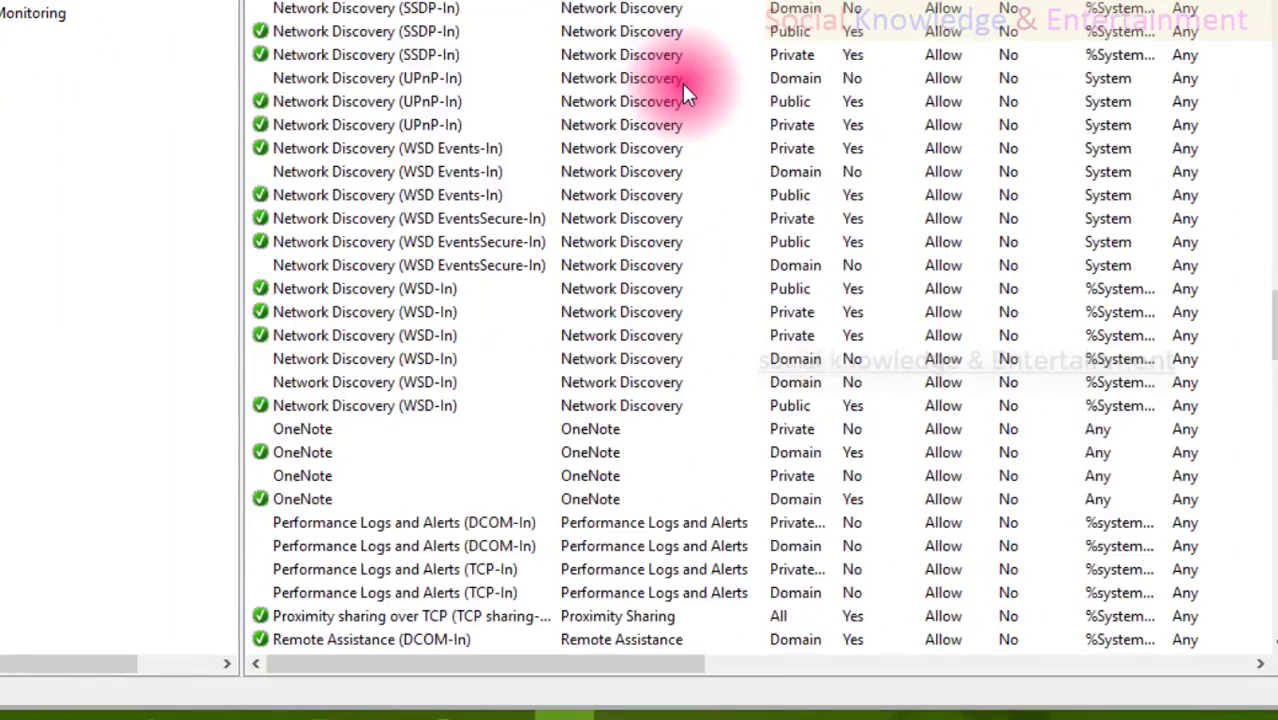
pyautogui.scroll(-6, 682, 83)
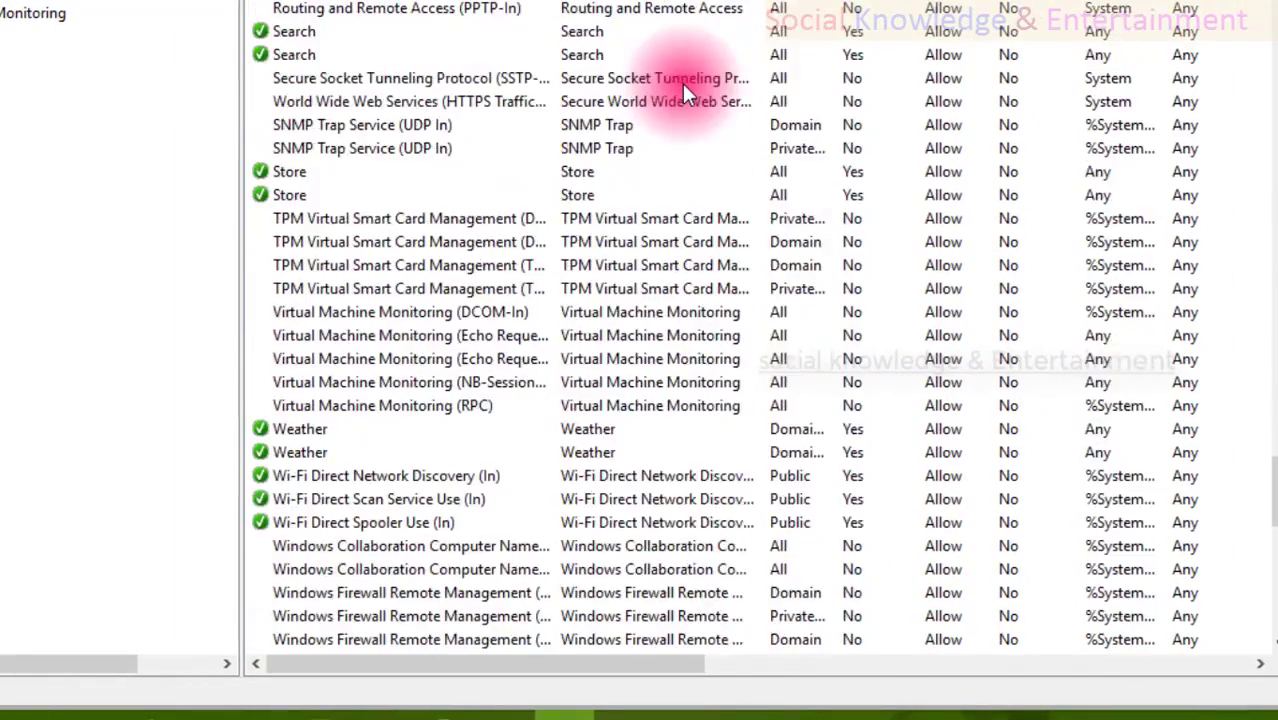
pyautogui.scroll(-1, 665, 105)
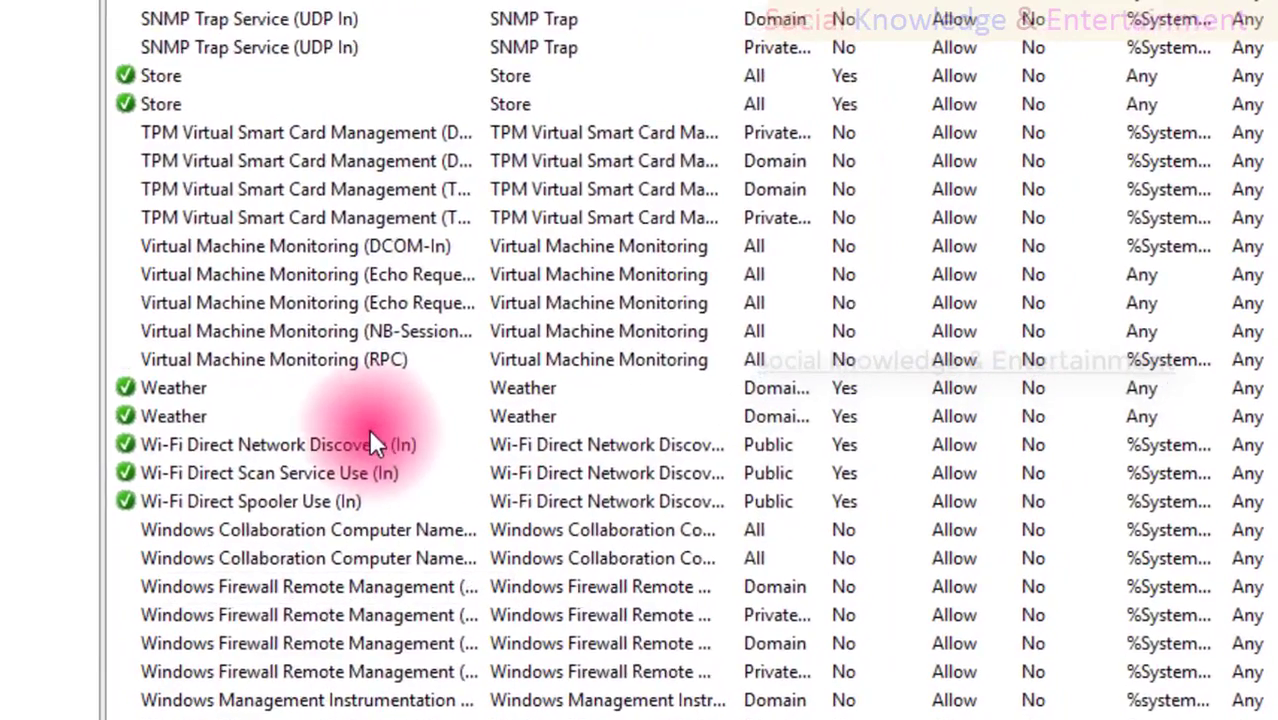
pyautogui.scroll(-15, 530, 368)
pyautogui.scroll(15, 371, 440)
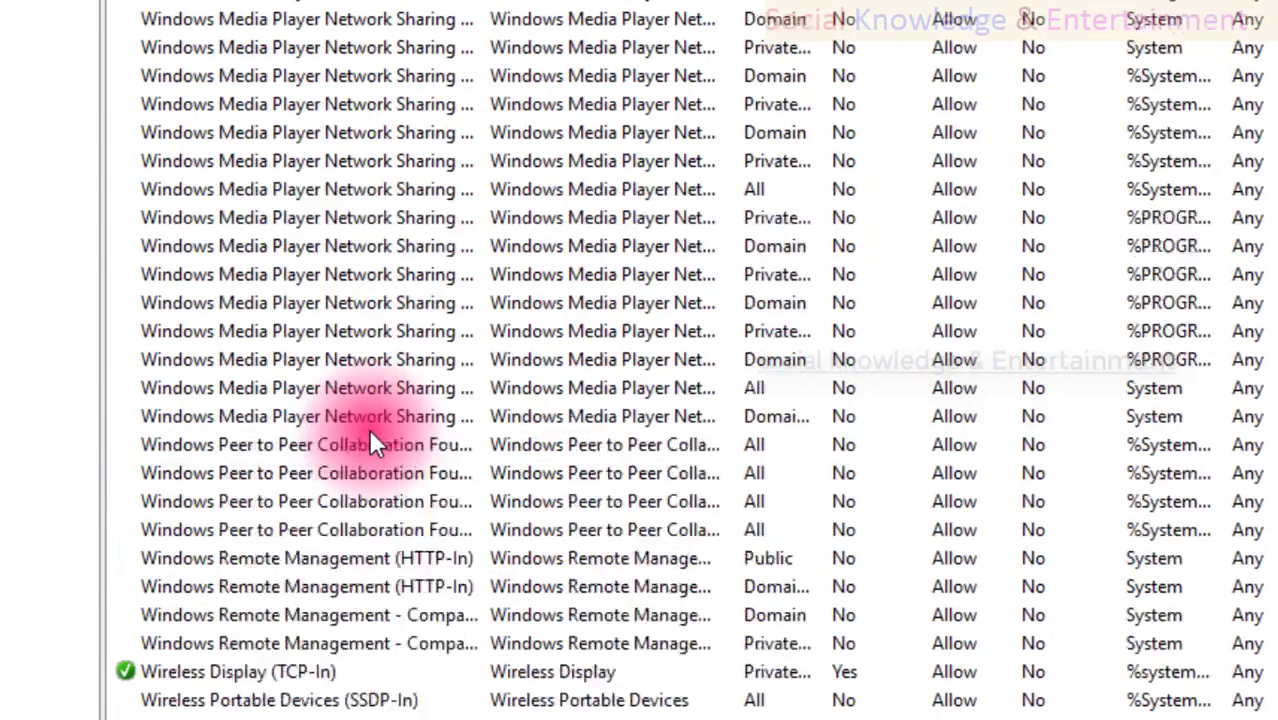
pyautogui.scroll(20, 370, 432)
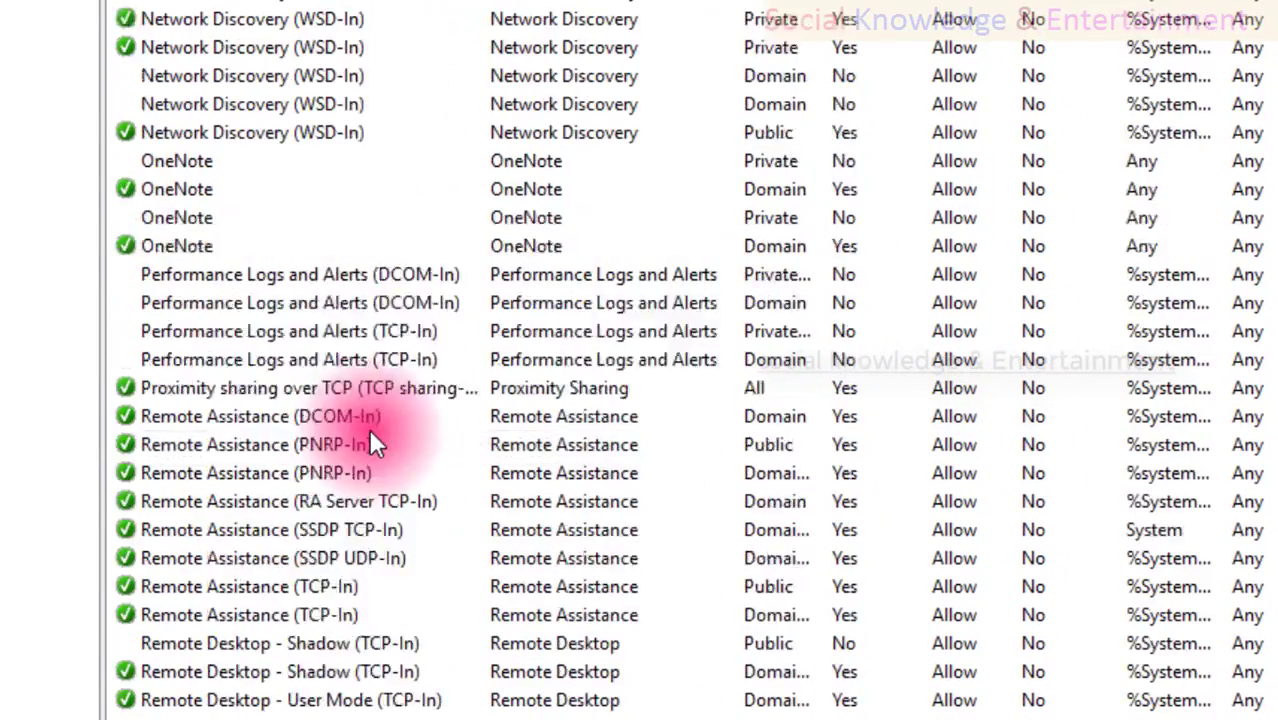
pyautogui.scroll(20, 370, 437)
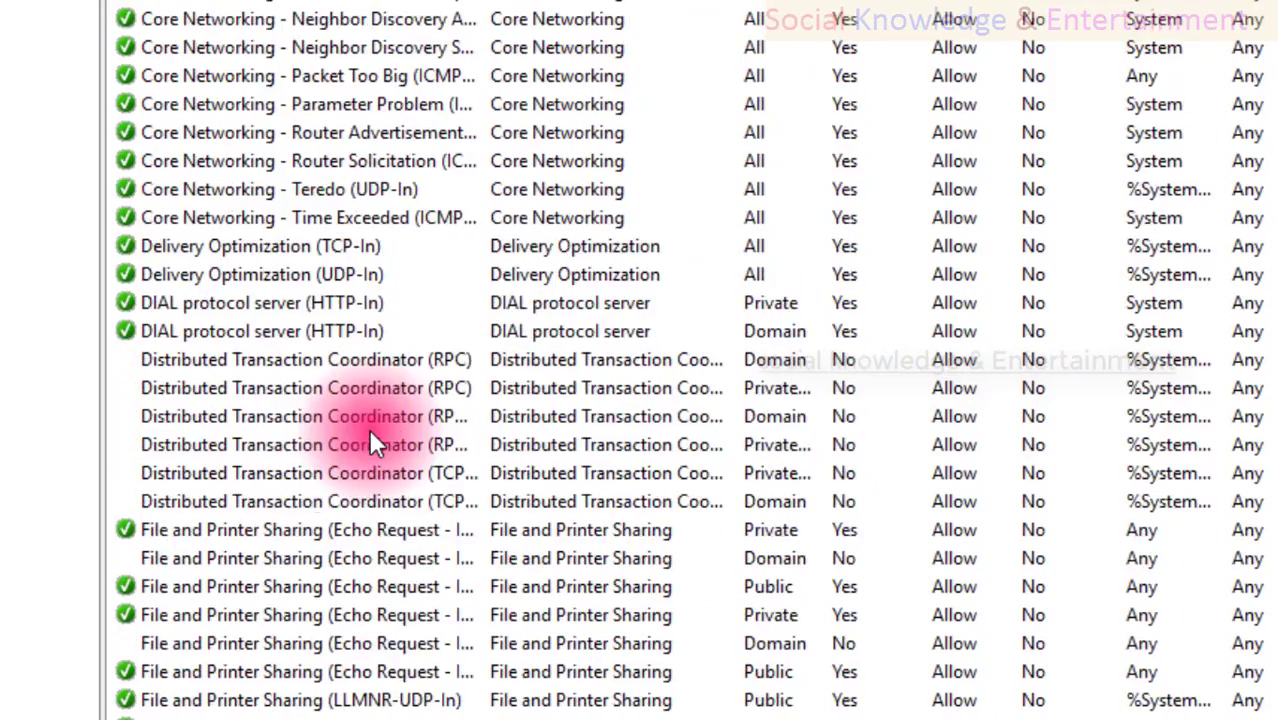
pyautogui.scroll(10, 370, 437)
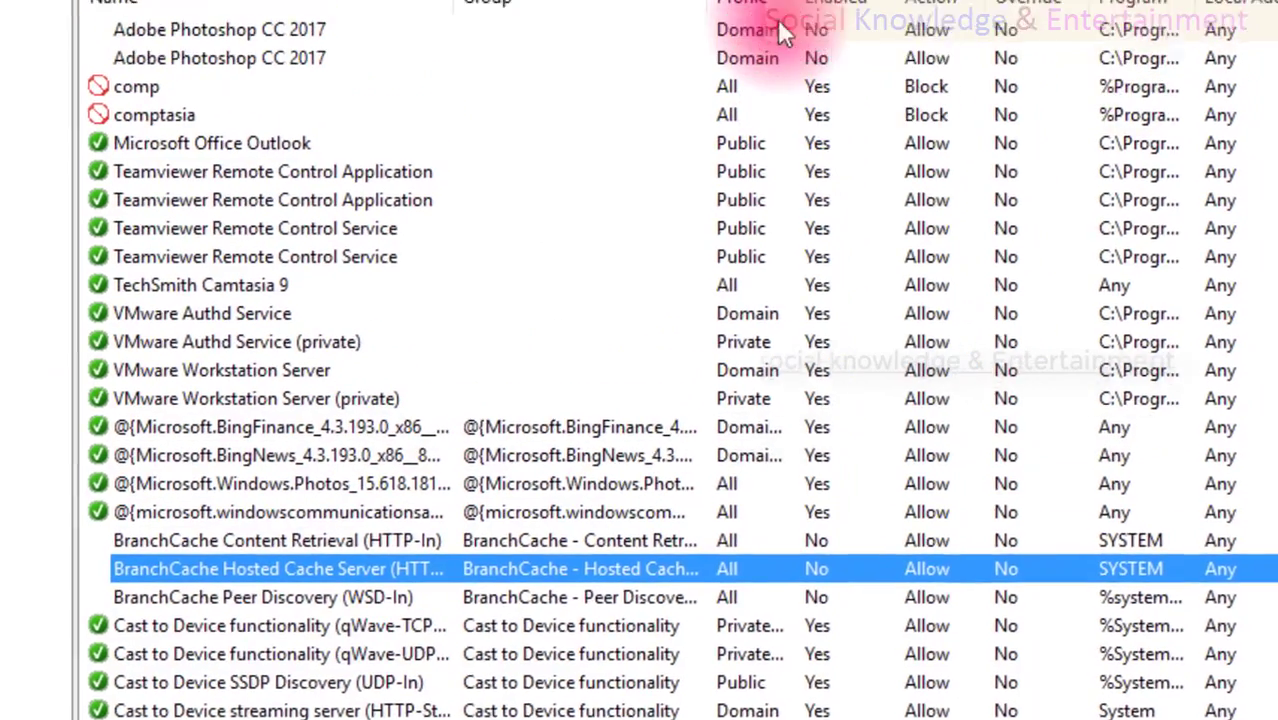
pyautogui.click(777, 26)
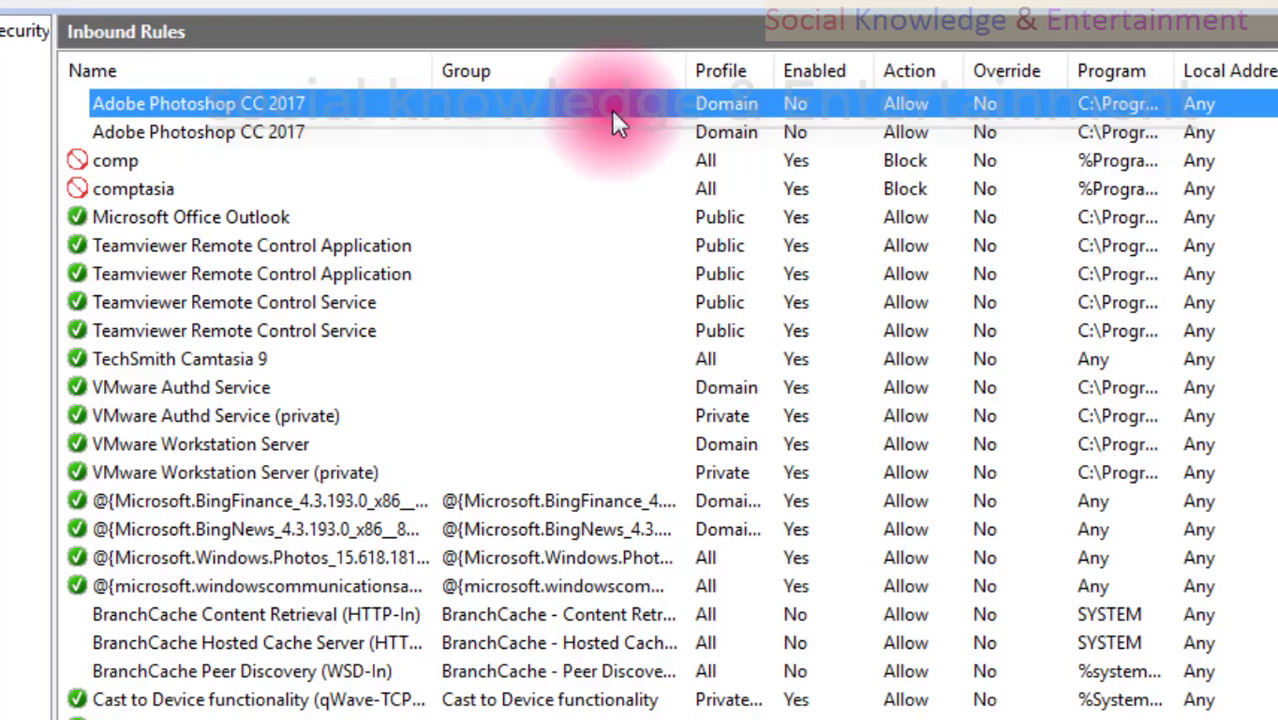
pyautogui.scroll(-5, 615, 112)
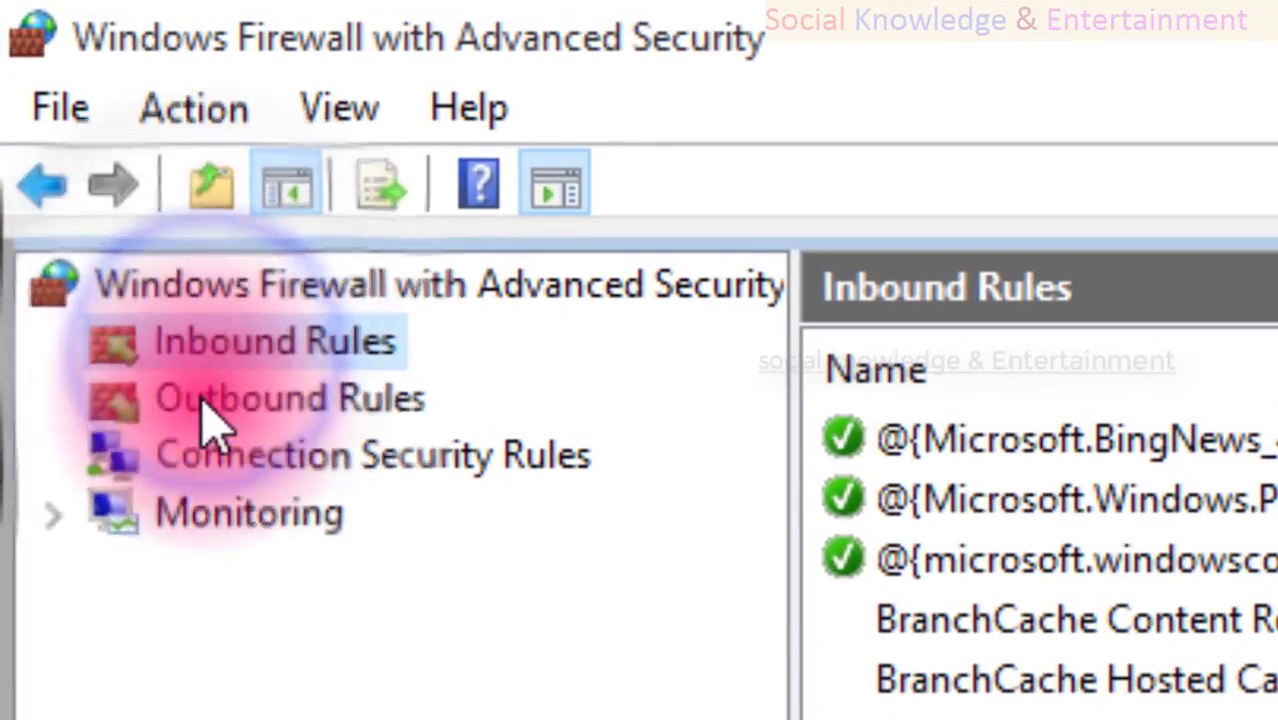
# Display the outbound rules briefly, return to the inbound rules and look down their list
pyautogui.click(204, 400)
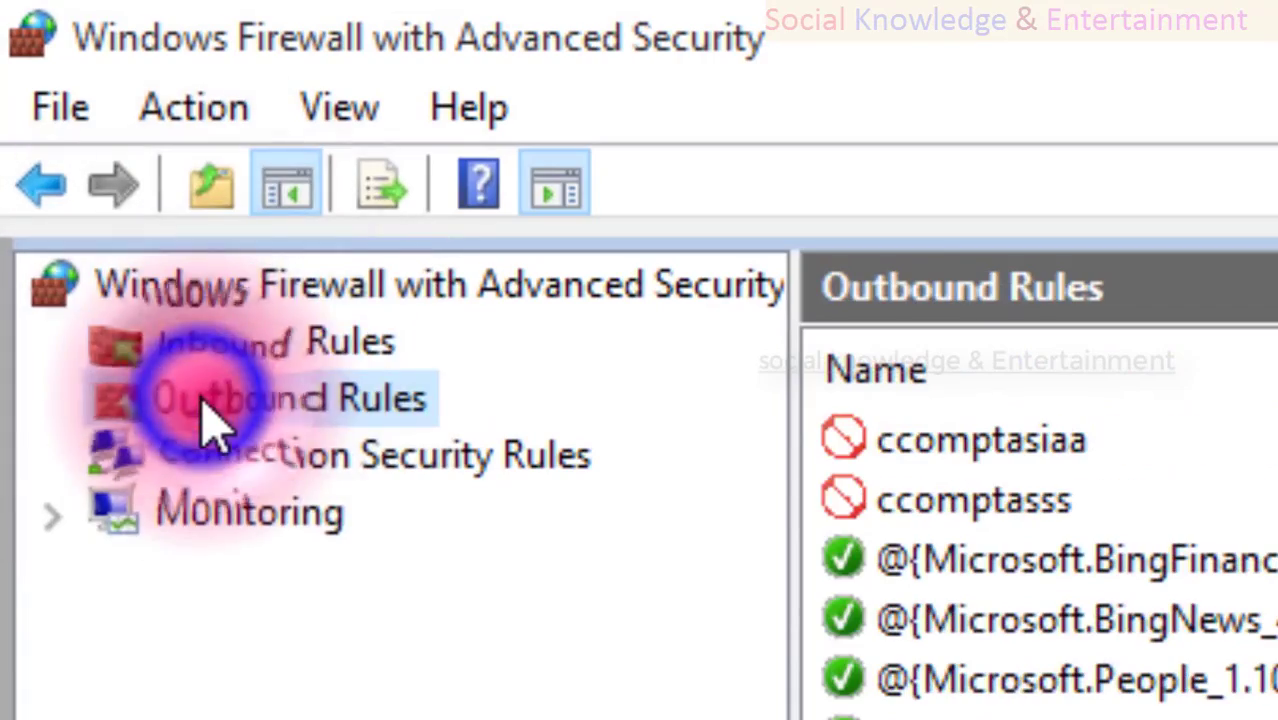
pyautogui.click(220, 354)
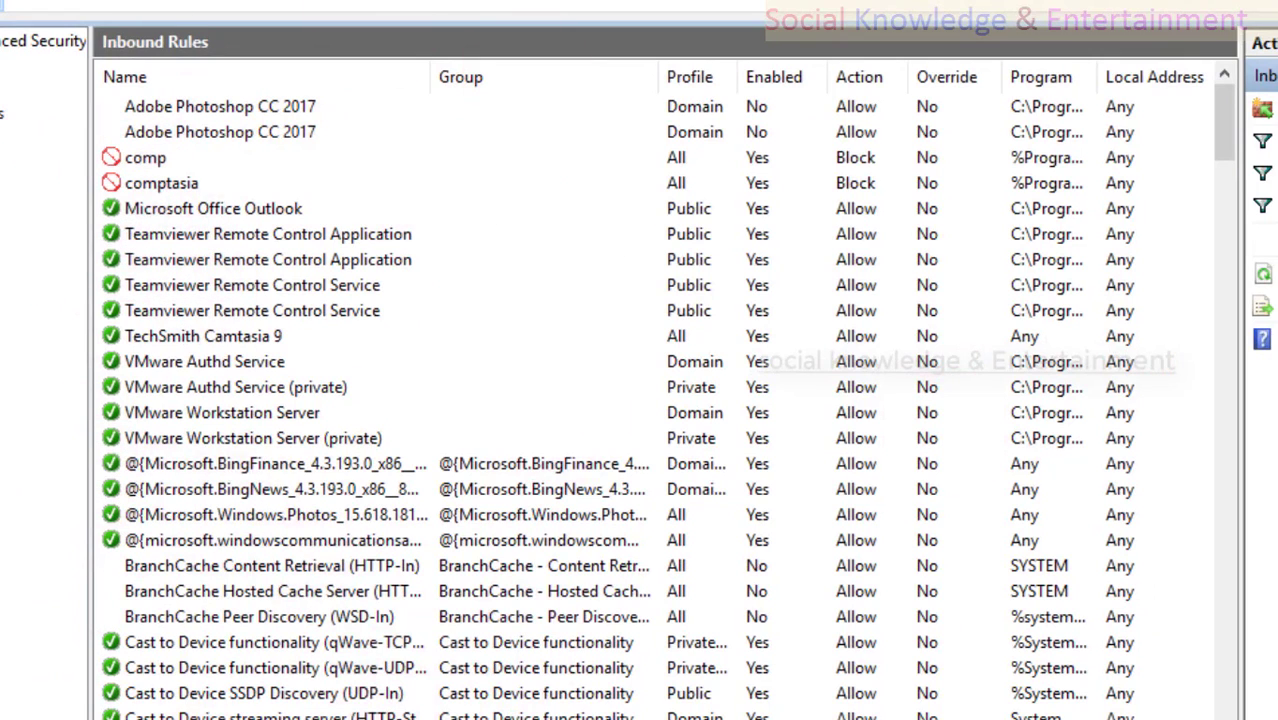
pyautogui.scroll(-7, 668, 352)
pyautogui.scroll(-1, 670, 355)
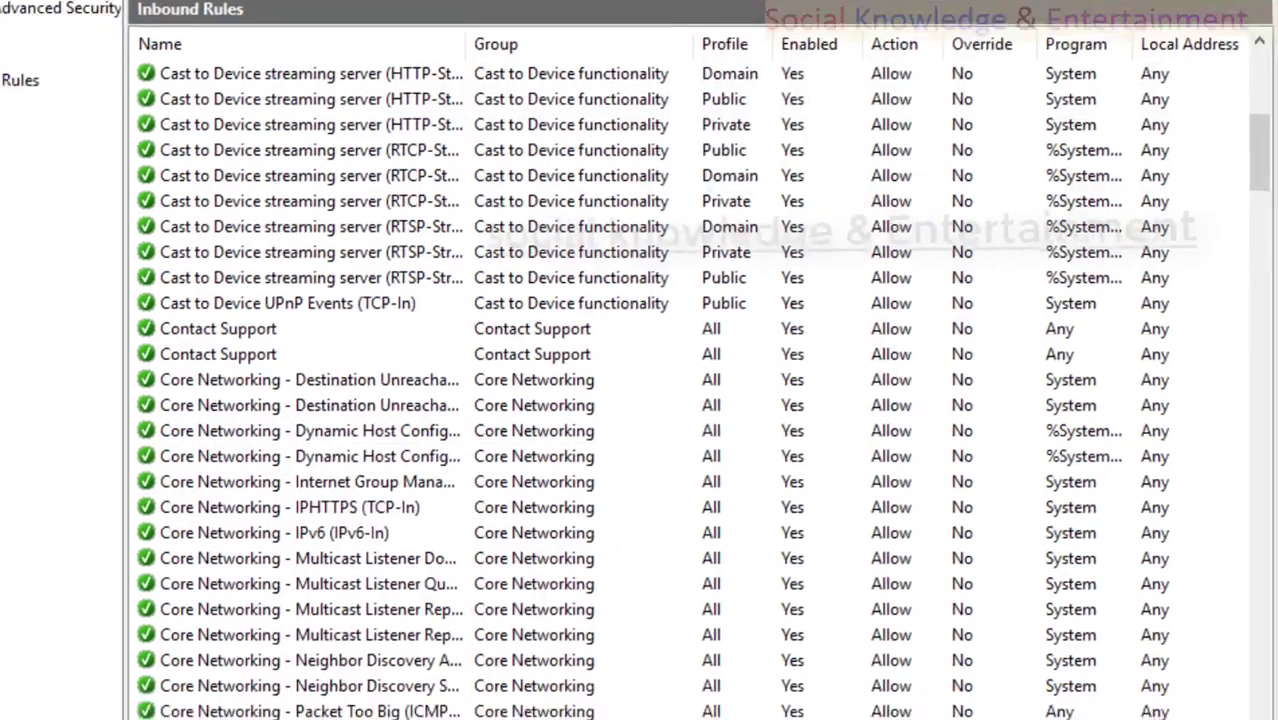
# Switch to File Explorer and browse to C:\Program Files (x86)\Adobe\Reader 11.0
pyautogui.moveTo(357, 693)
pyautogui.click(422, 620)
pyautogui.doubleClick(380, 66)
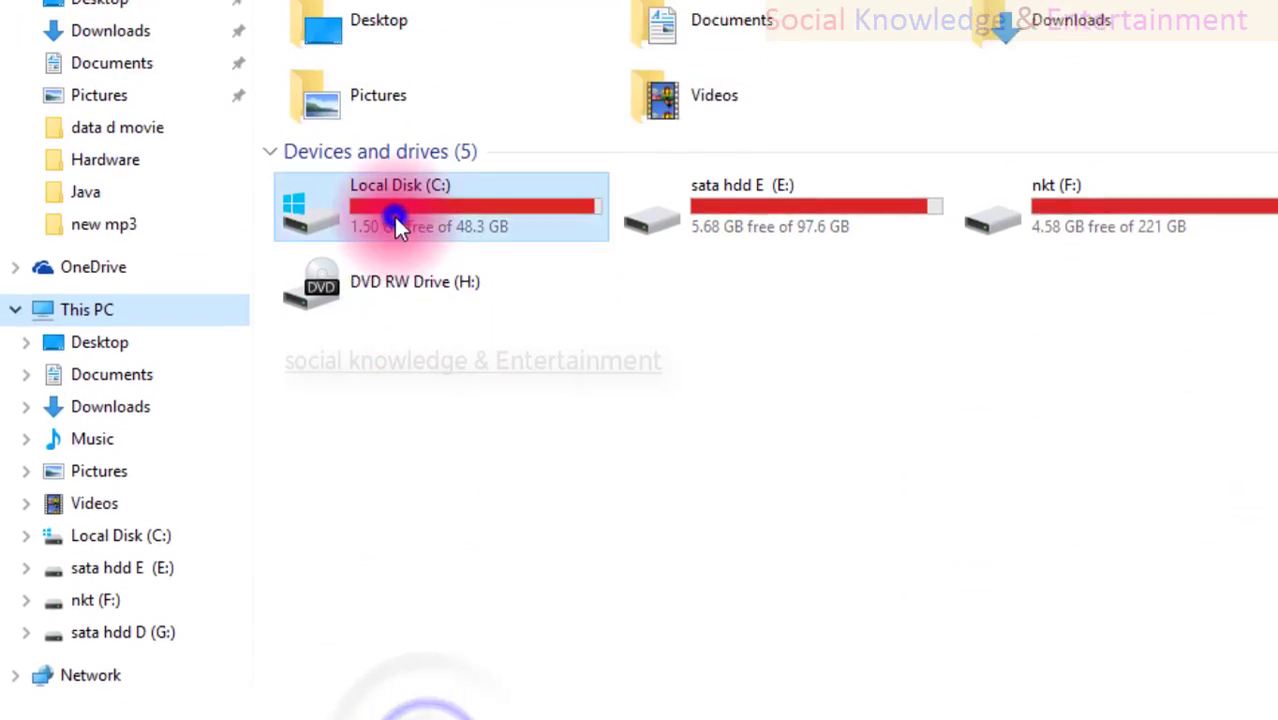
pyautogui.doubleClick(390, 280)
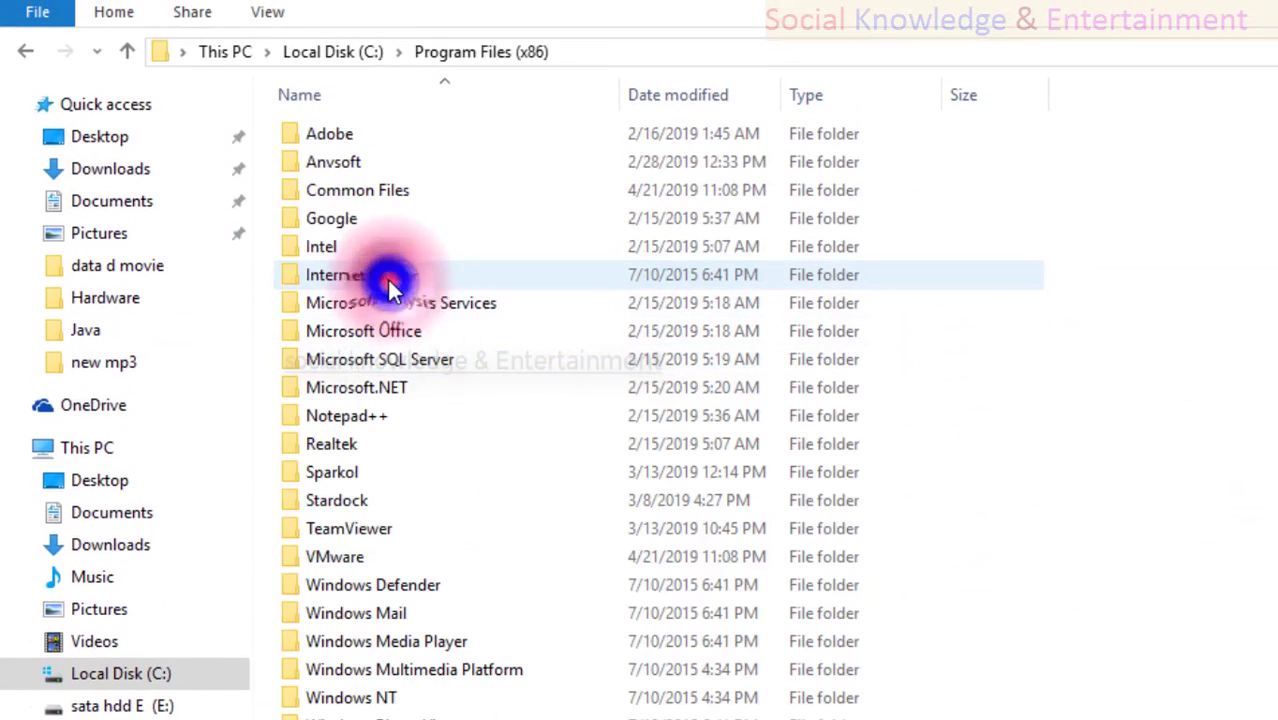
pyautogui.doubleClick(336, 135)
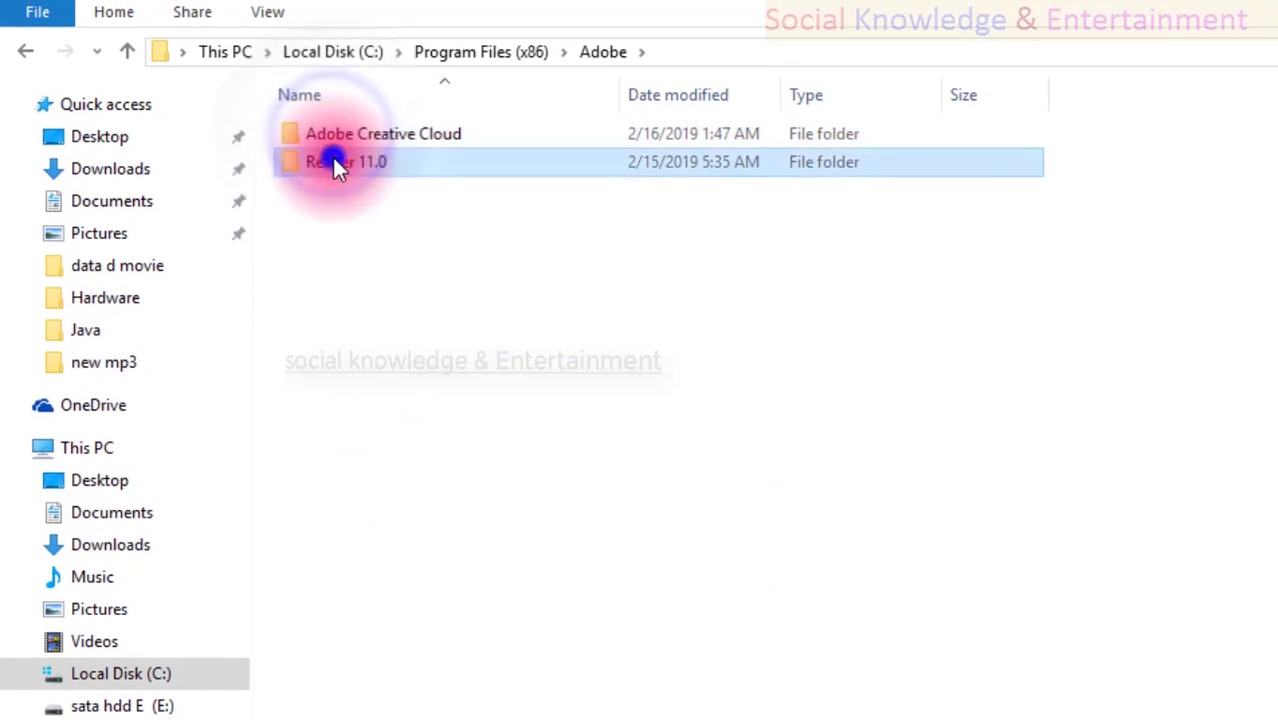
pyautogui.doubleClick(333, 160)
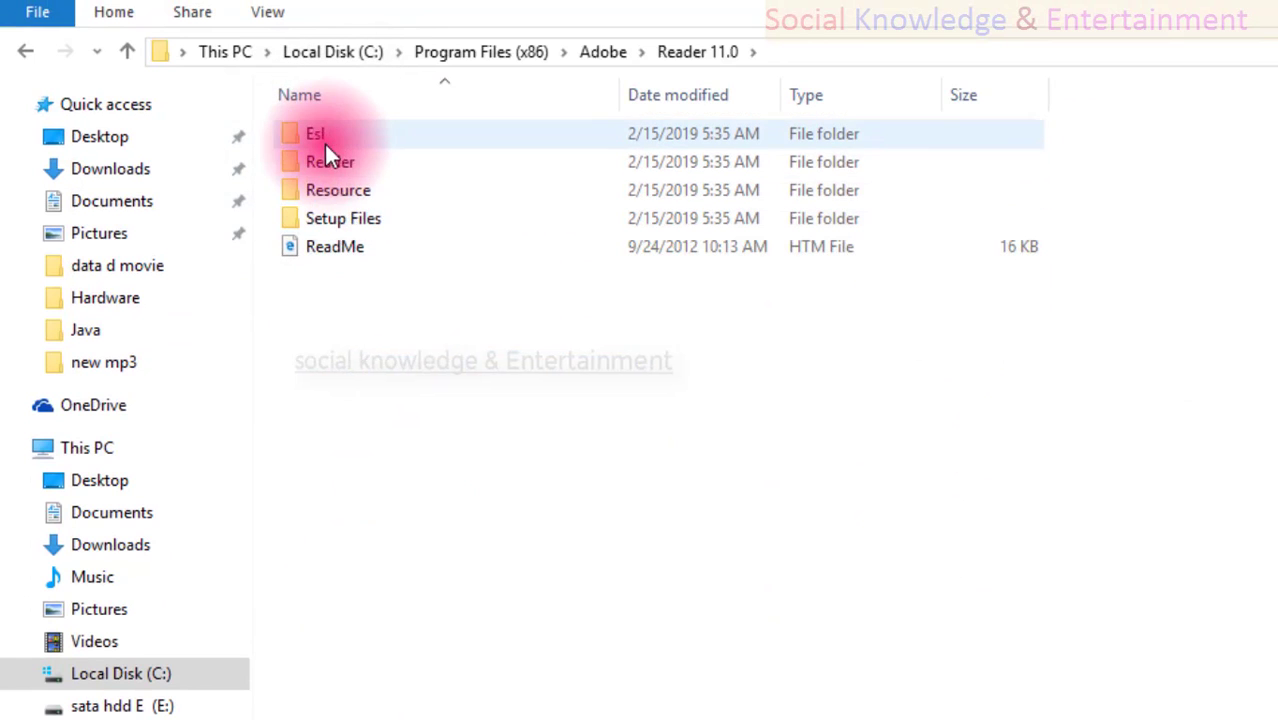
# Look inside the Resource folder and its subfolders, and go back to the Reader 11.0 folder
pyautogui.doubleClick(330, 189)
pyautogui.click(328, 165)
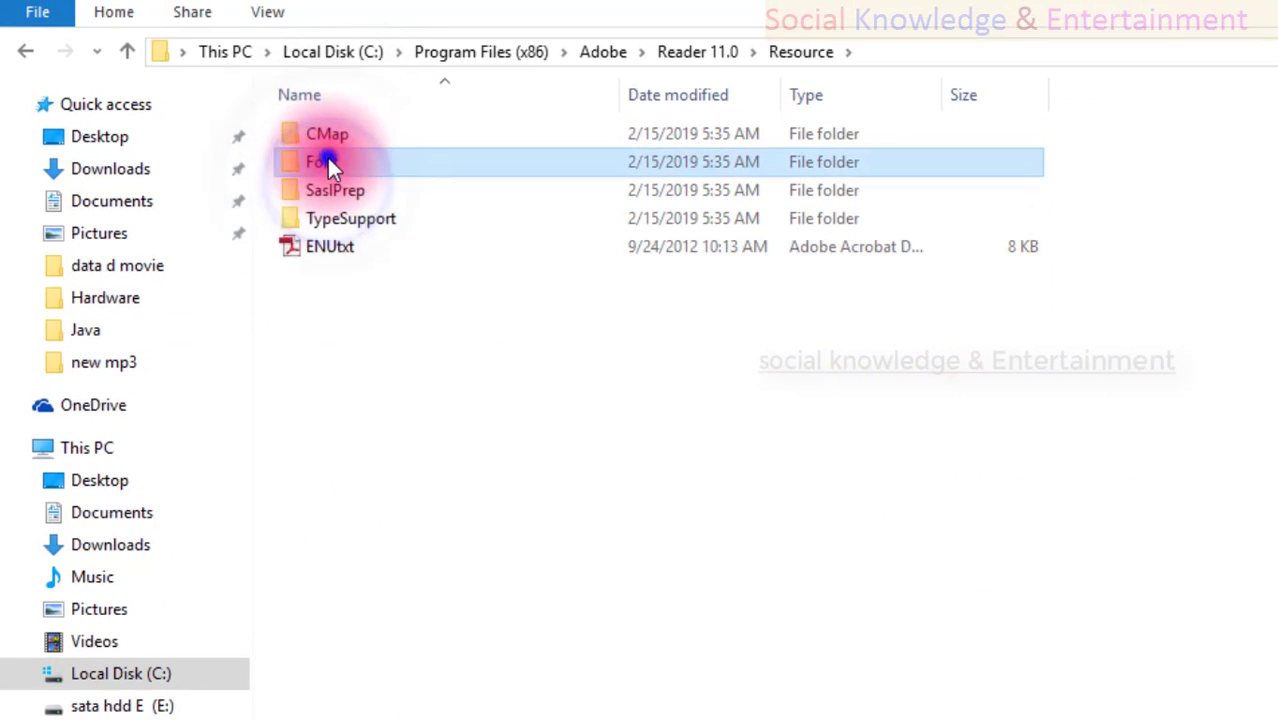
pyautogui.doubleClick(330, 190)
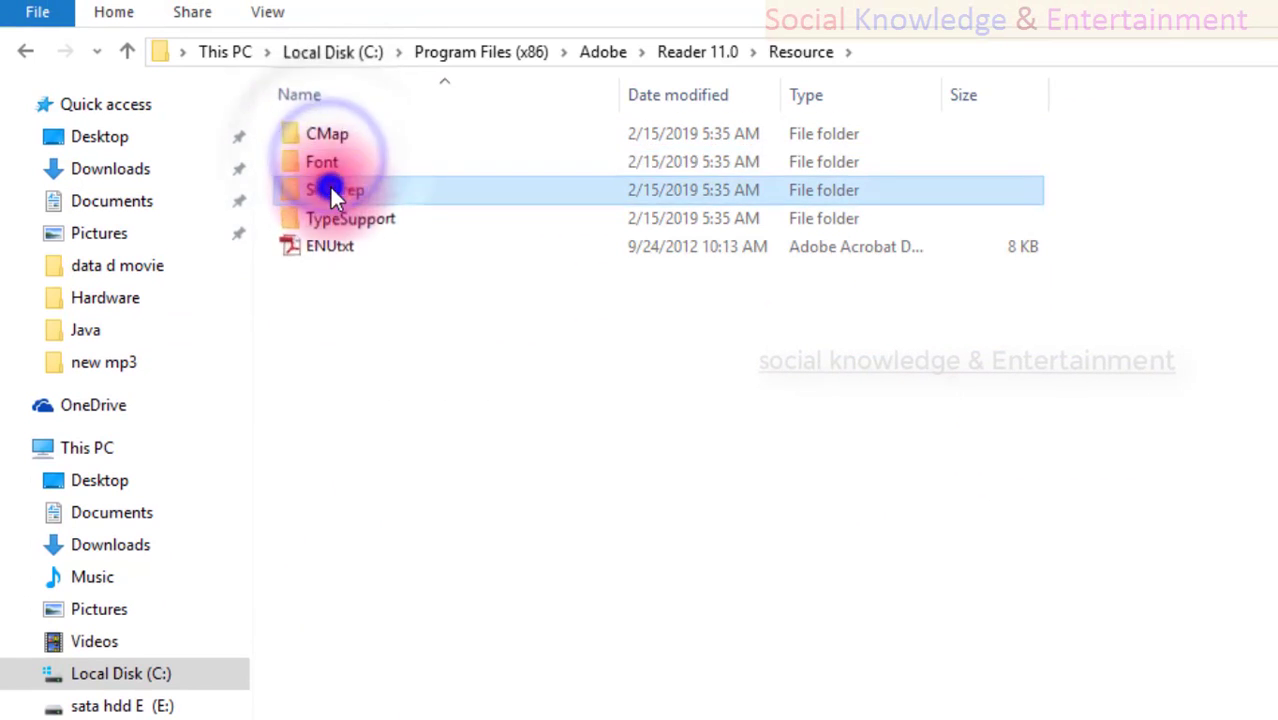
pyautogui.click(127, 50)
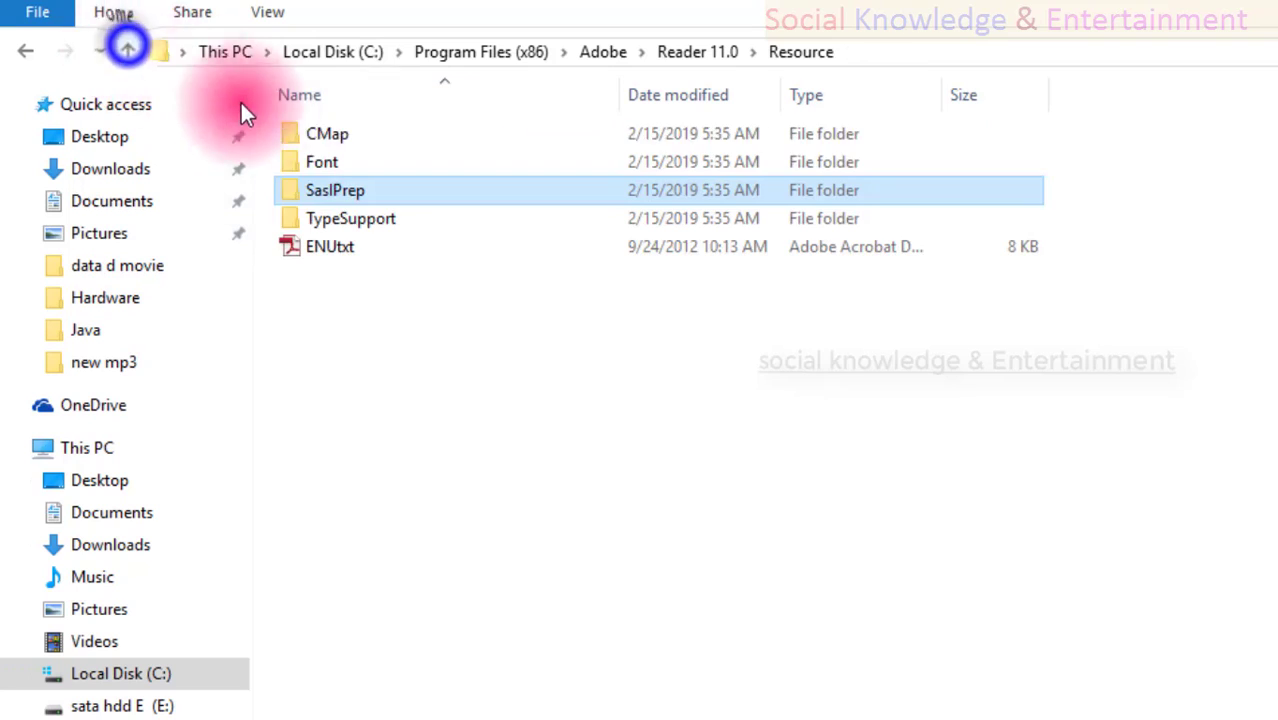
pyautogui.click(127, 50)
# Open icucnv40.dll from the Reader subfolder in Notepad++ and look through its contents
pyautogui.doubleClick(315, 160)
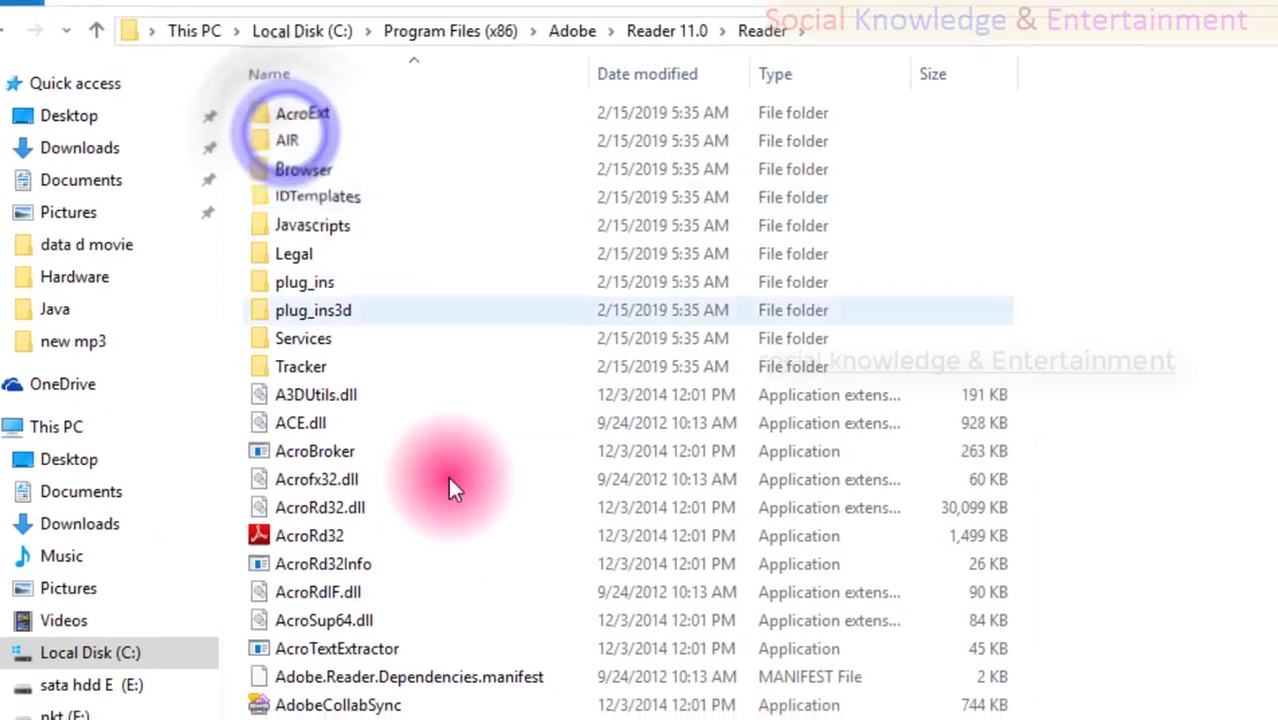
pyautogui.scroll(-10, 421, 371)
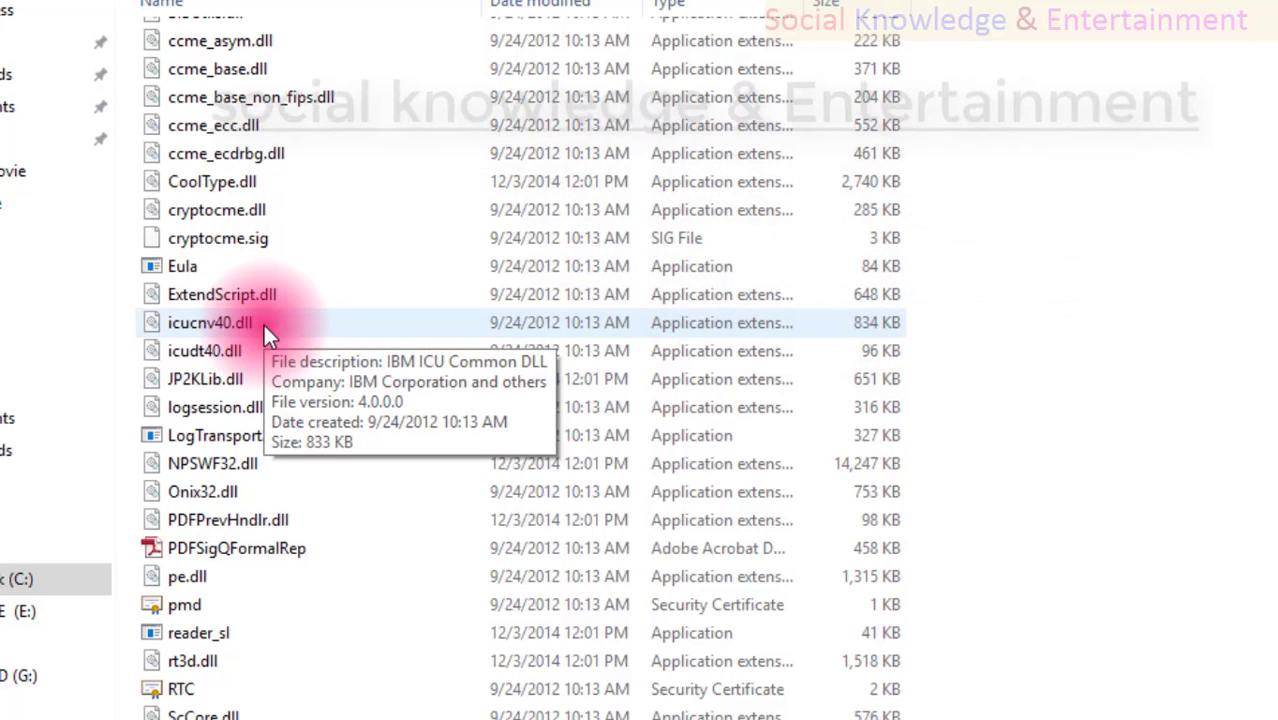
pyautogui.click(263, 321)
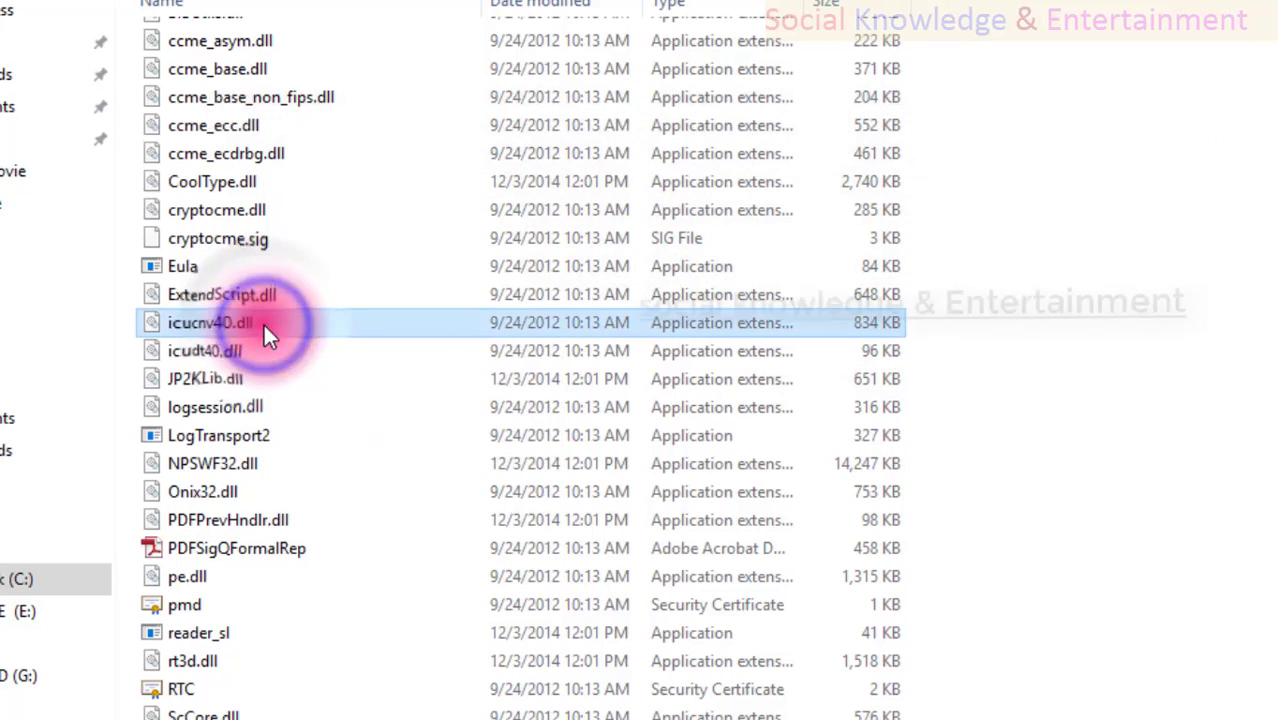
pyautogui.rightClick(265, 325)
pyautogui.click(348, 345)
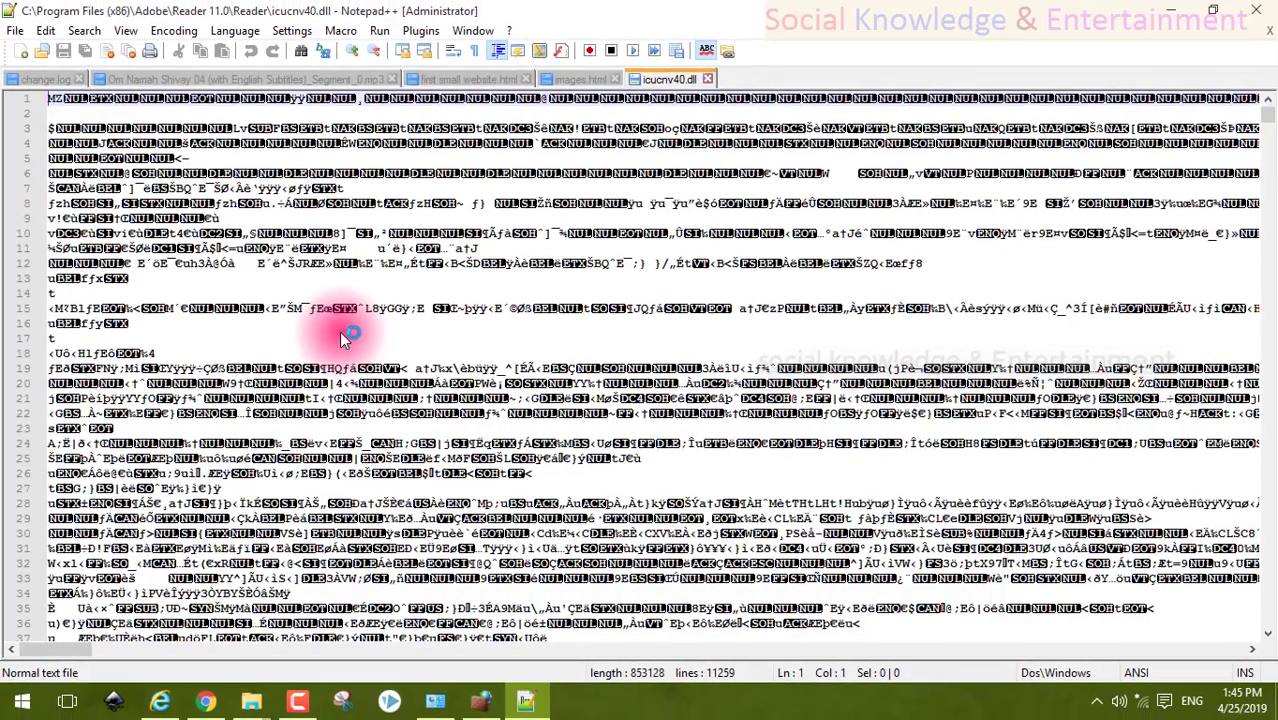
pyautogui.scroll(-20, 339, 331)
pyautogui.scroll(-20, 340, 331)
pyautogui.scroll(-20, 341, 331)
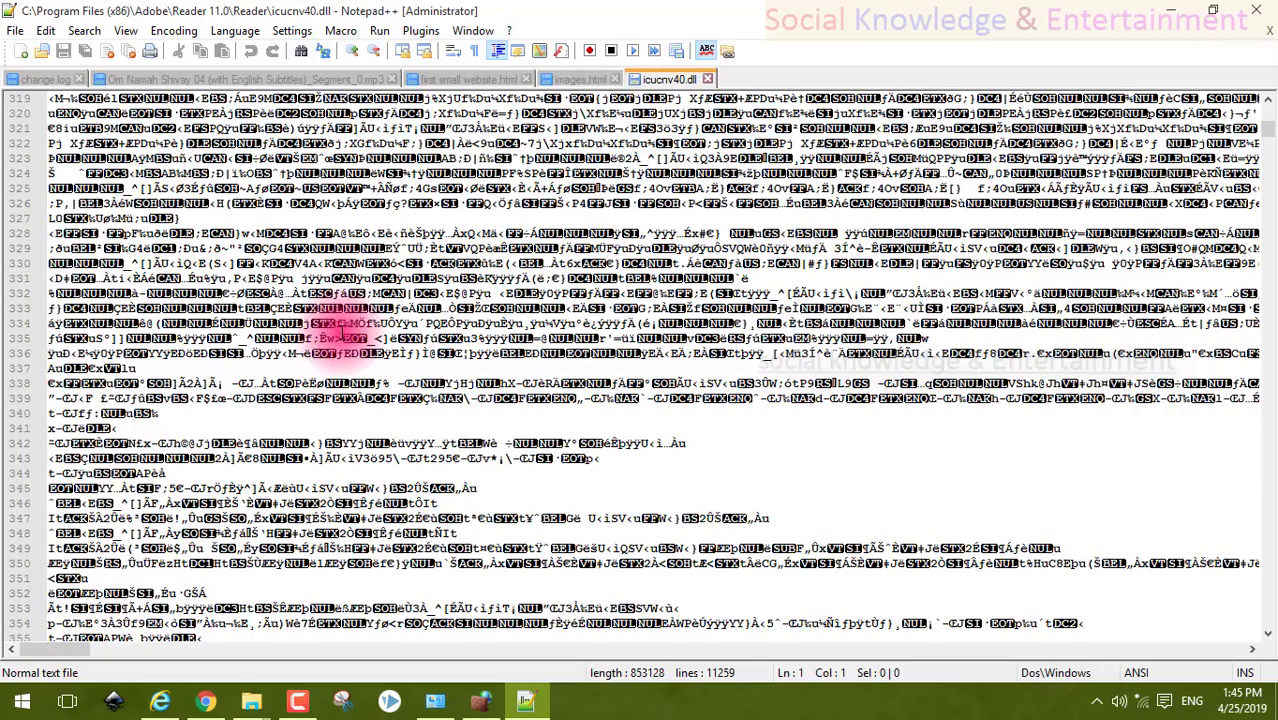
pyautogui.scroll(20, 341, 335)
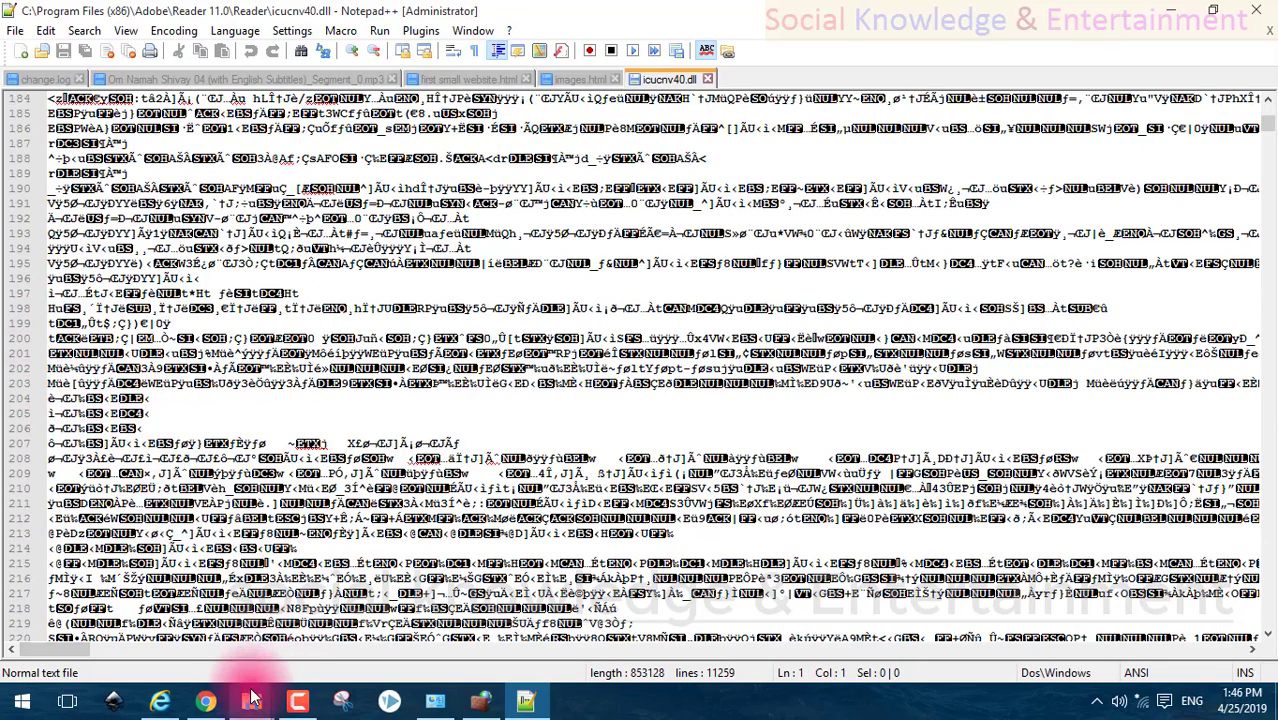
# Switch back to the Reader folder in File Explorer and look through its DLL files
pyautogui.moveTo(253, 694)
pyautogui.click(304, 633)
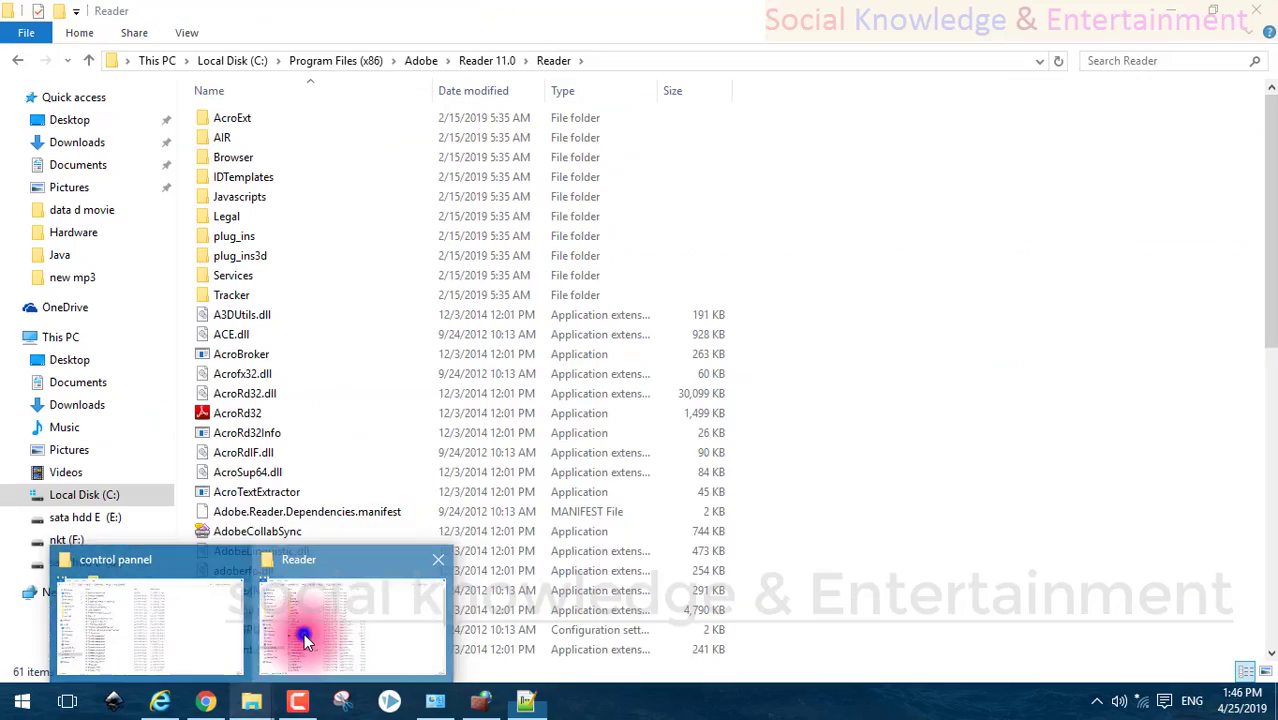
pyautogui.scroll(-10, 265, 475)
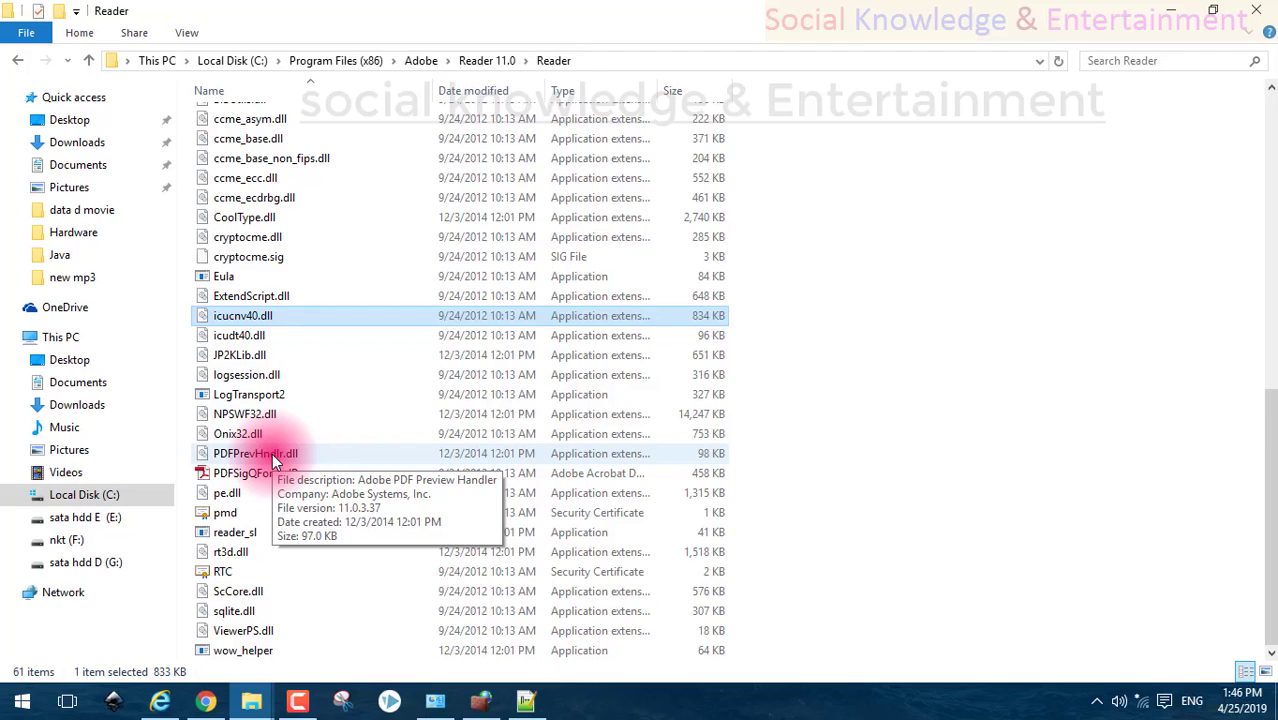
pyautogui.moveTo(425, 412)
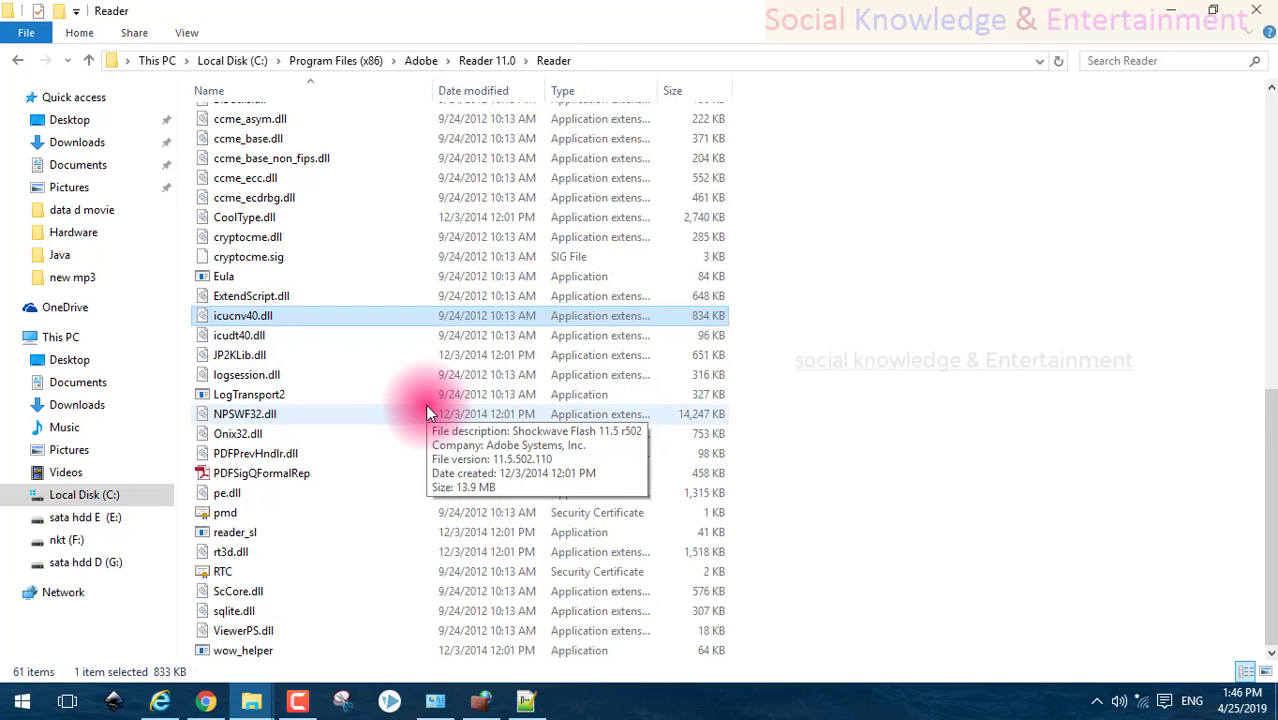
# Switch to Windows Firewall with Advanced Security and look through the inbound rules again
pyautogui.click(485, 700)
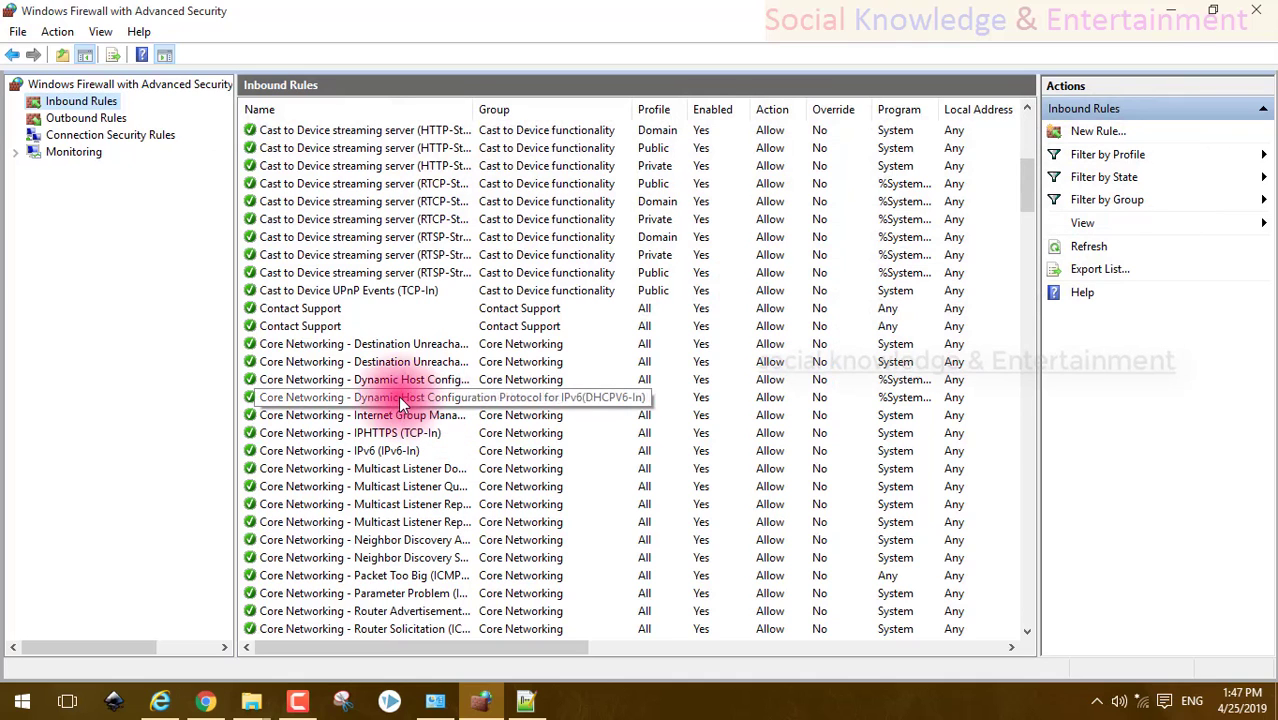
pyautogui.scroll(5, 398, 395)
pyautogui.scroll(3, 375, 410)
pyautogui.scroll(-6, 375, 408)
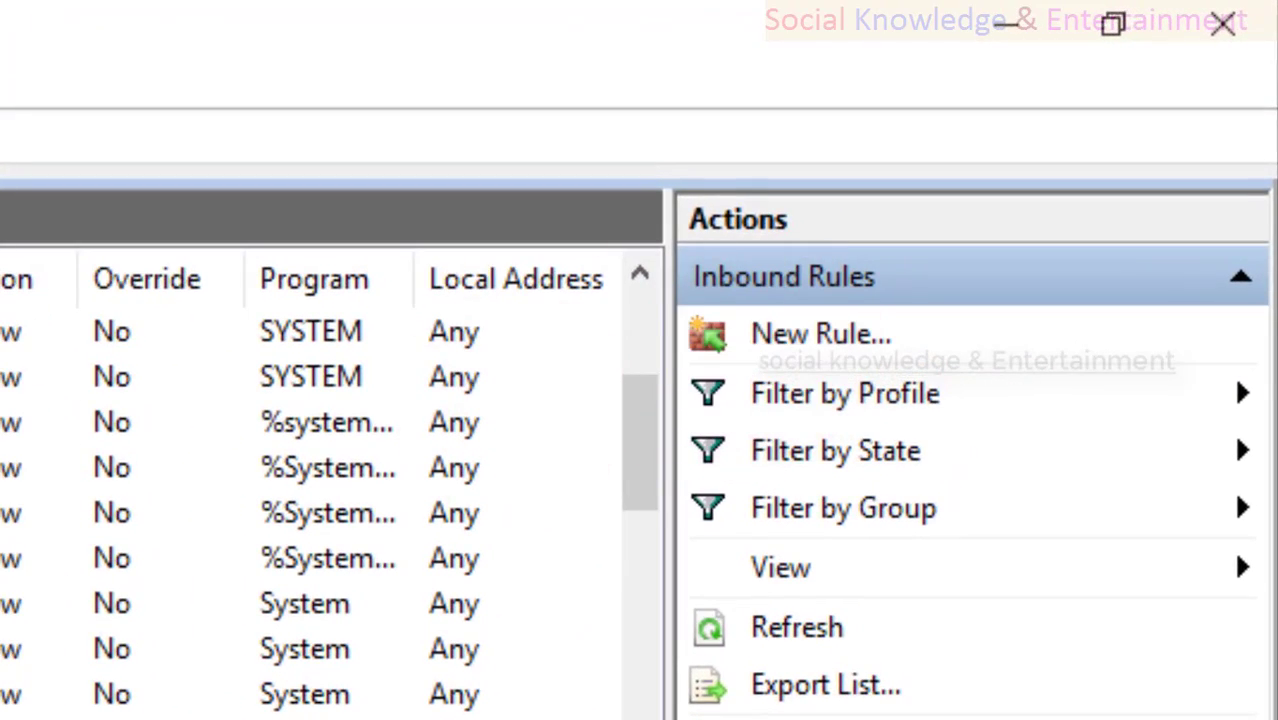
# Start a new inbound rule and choose Port as the rule type
pyautogui.click(792, 338)
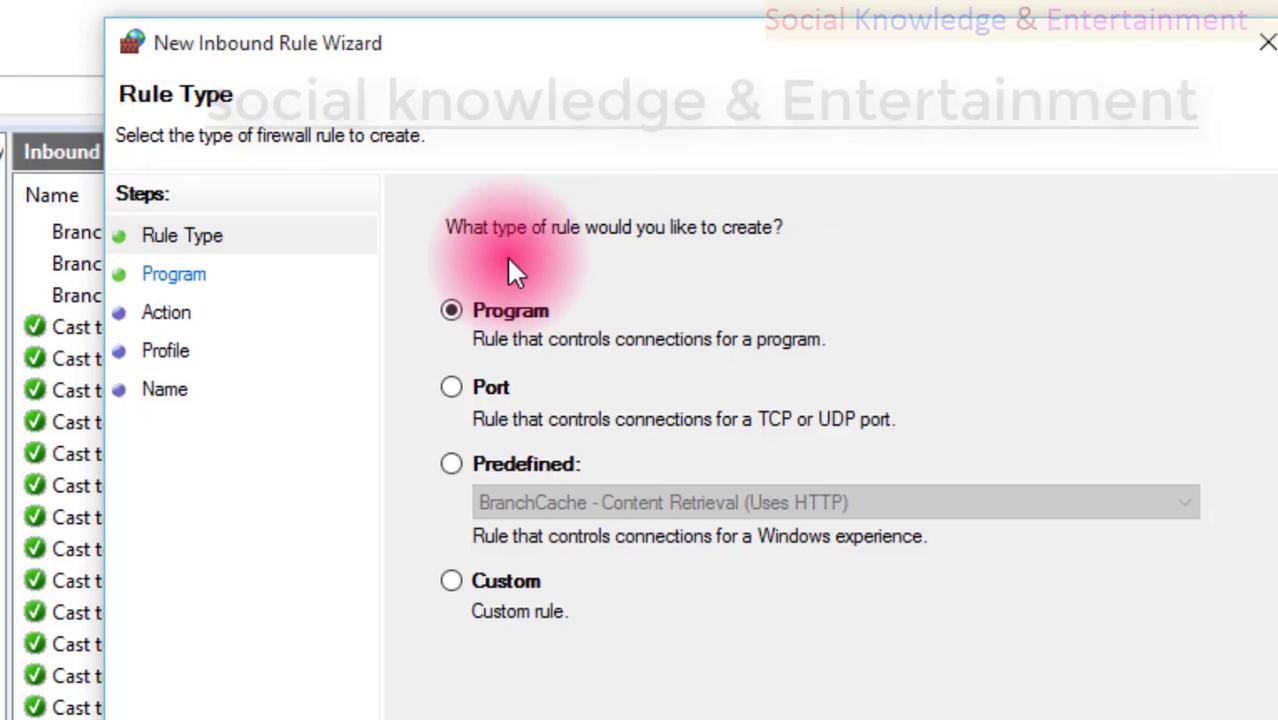
pyautogui.press('super')
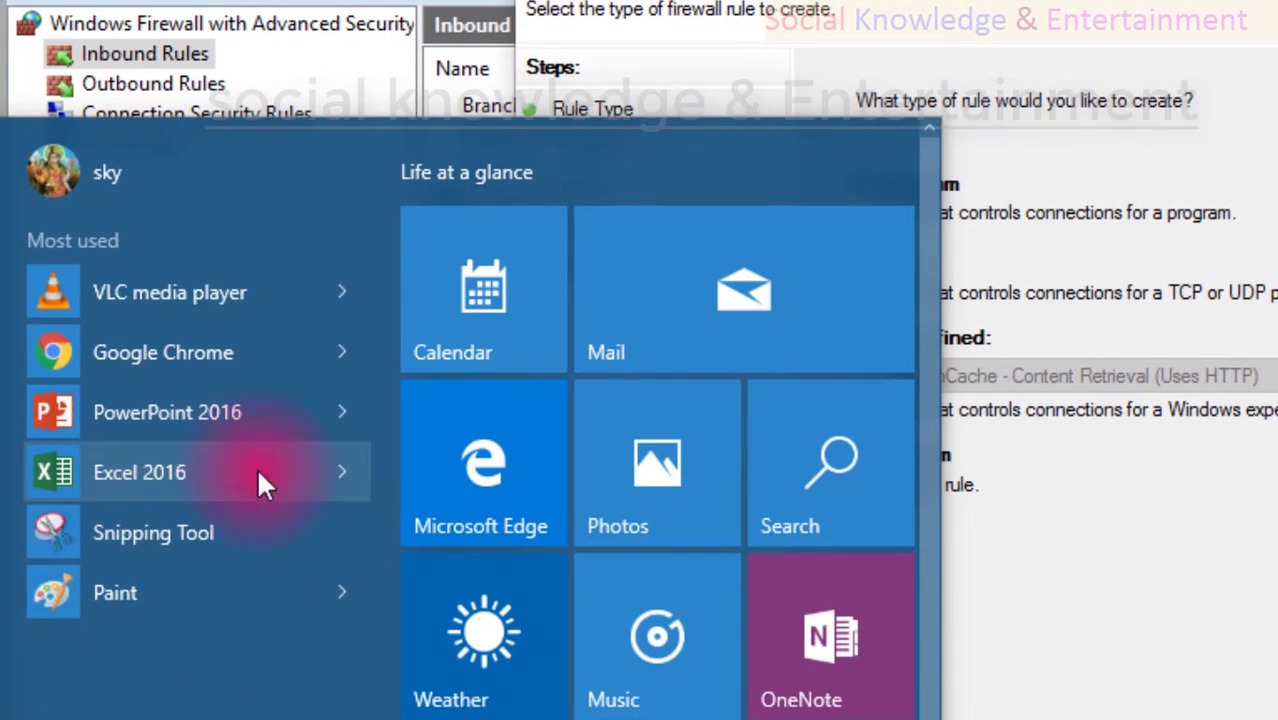
pyautogui.click(940, 2)
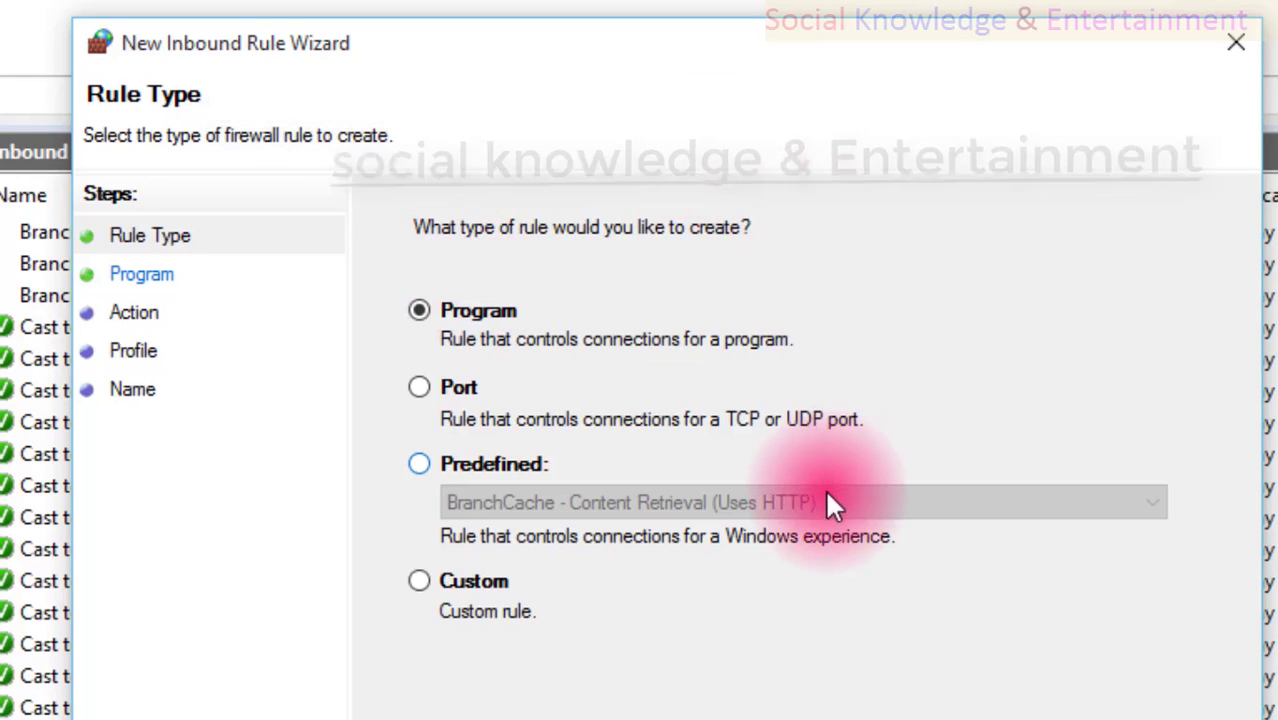
pyautogui.click(421, 394)
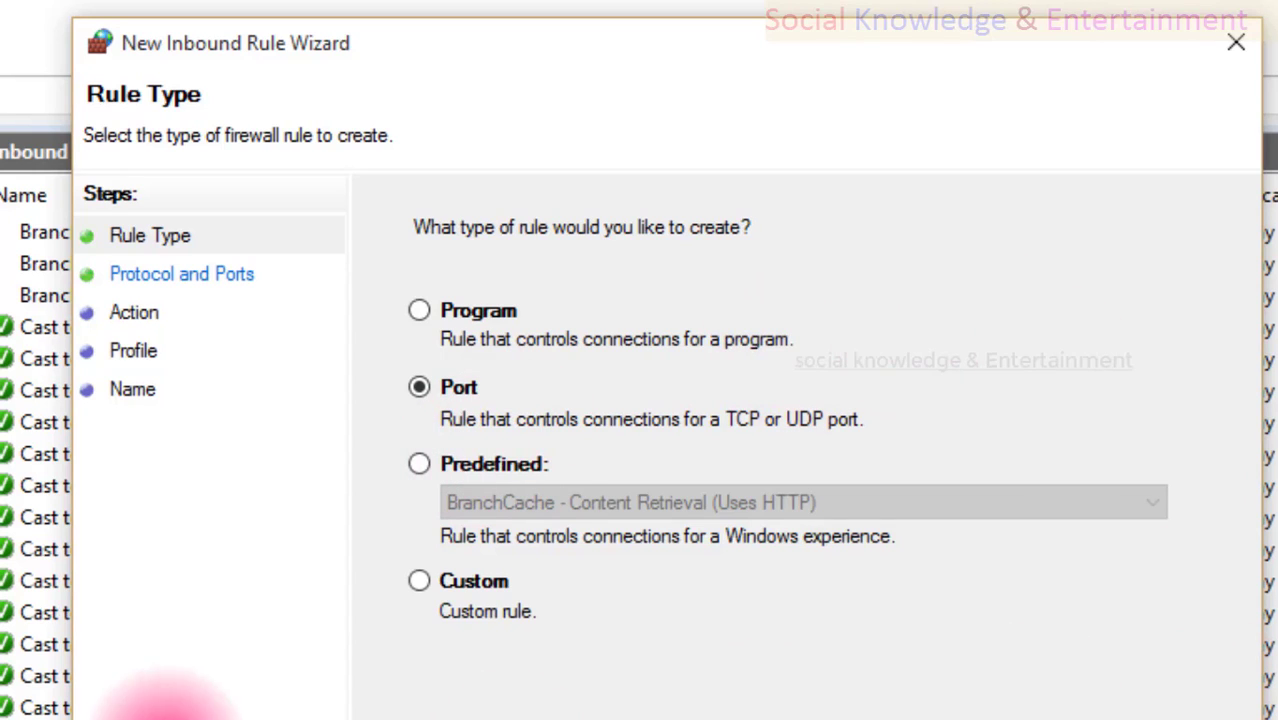
# Change the rule type to Predefined, look through the predefined rules and select Remote Desktop
pyautogui.click(440, 463)
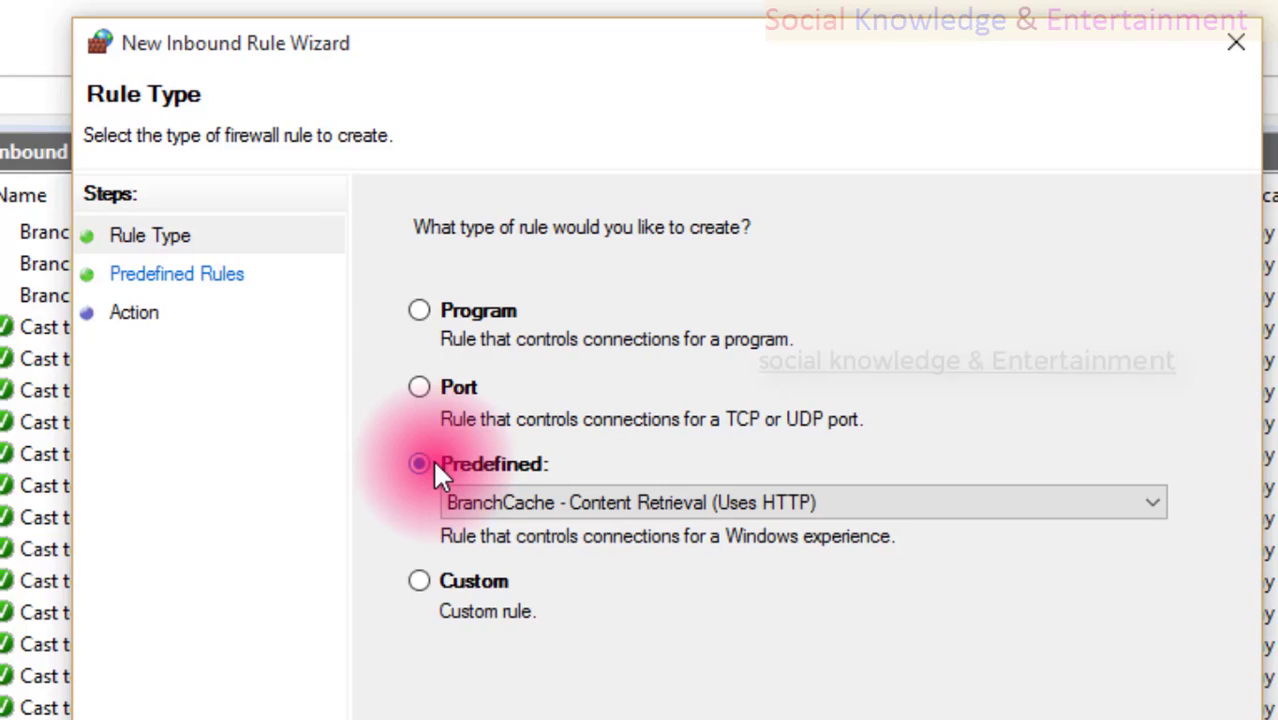
pyautogui.click(646, 492)
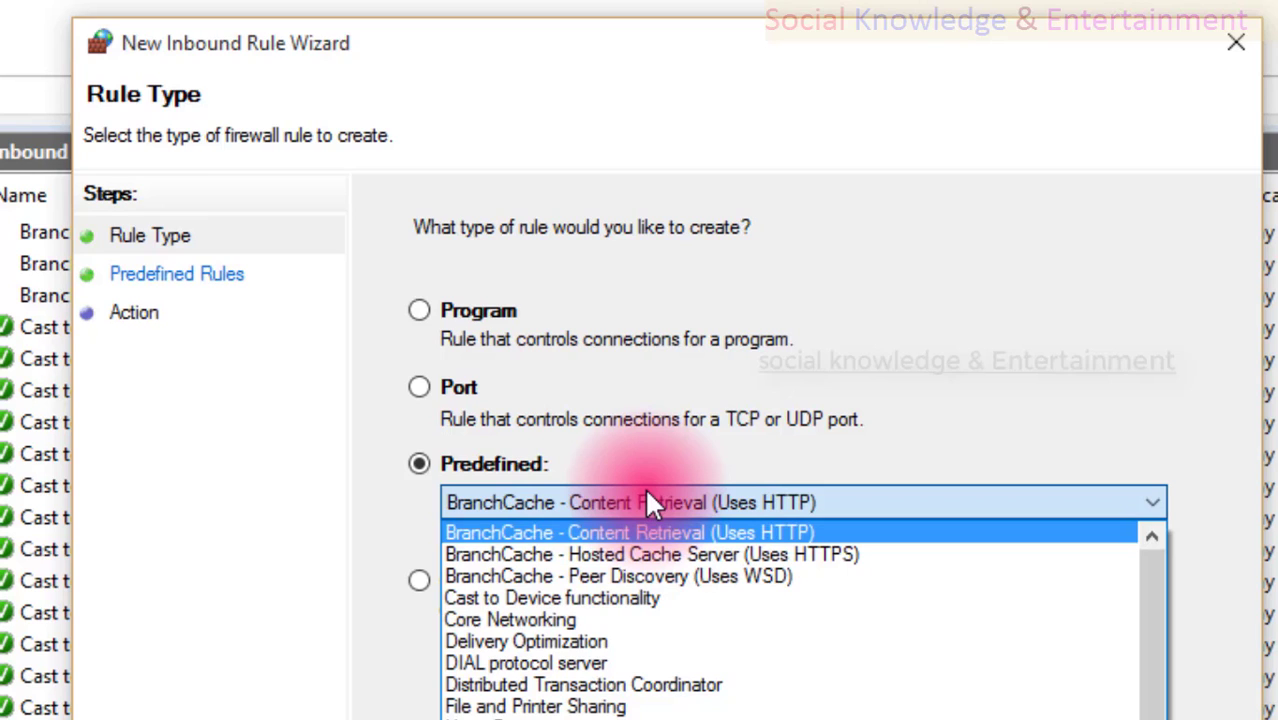
pyautogui.scroll(-5, 668, 572)
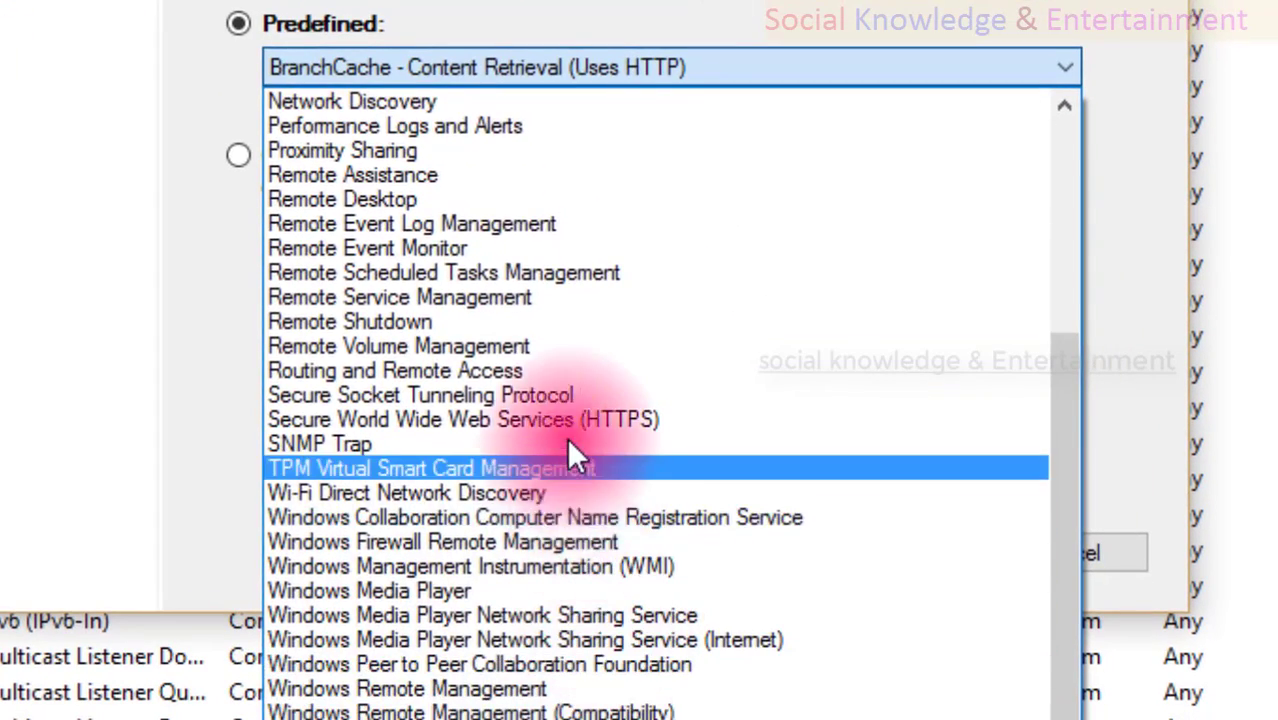
pyautogui.scroll(4, 567, 439)
pyautogui.scroll(1, 574, 452)
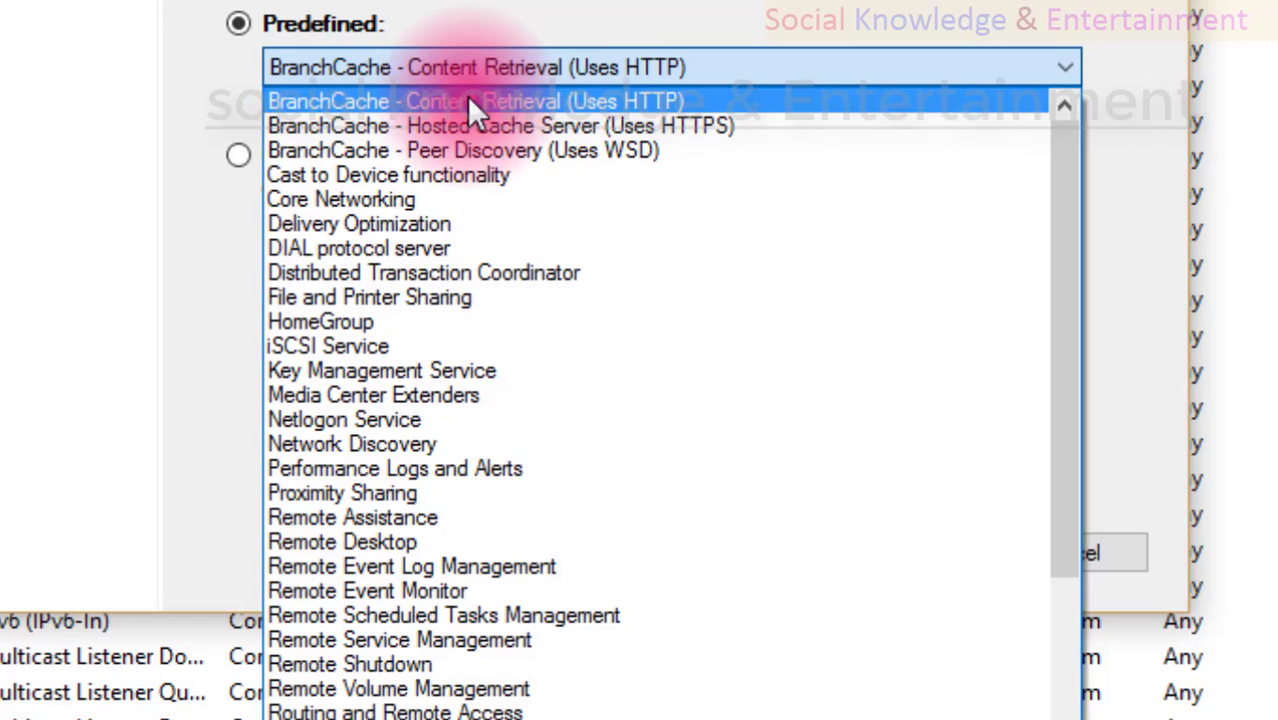
pyautogui.scroll(-5, 504, 206)
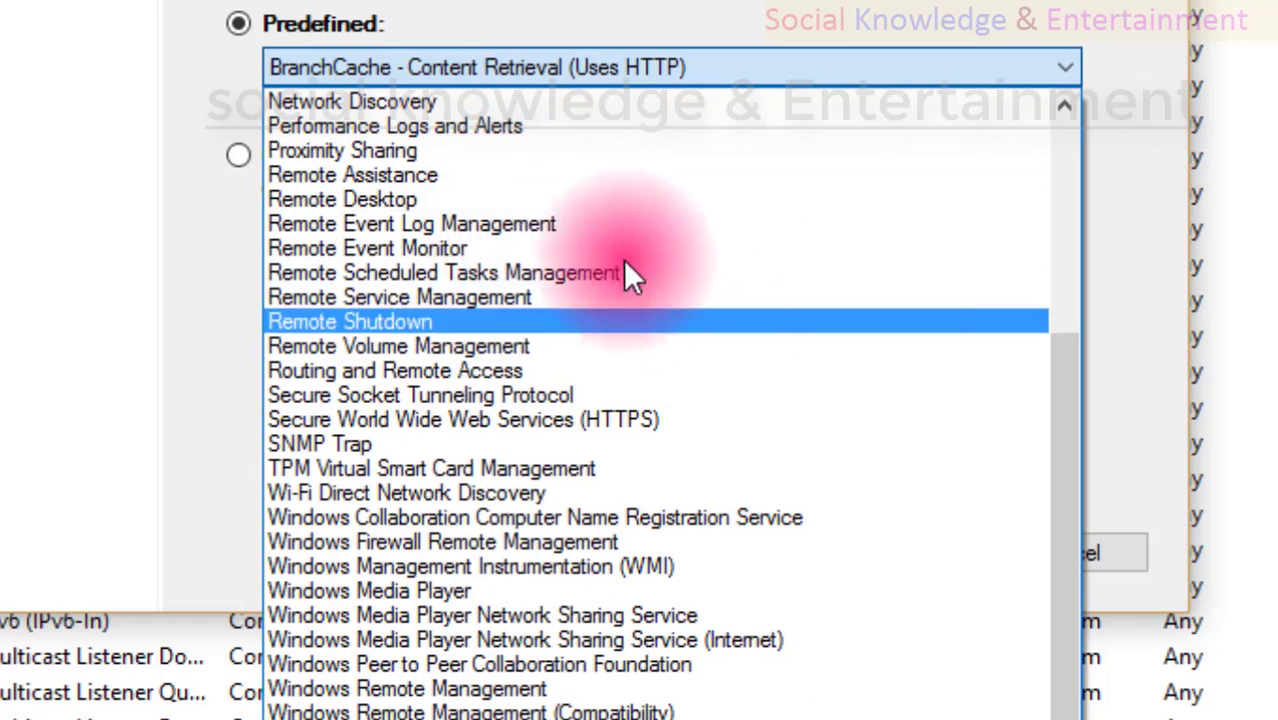
pyautogui.click(597, 209)
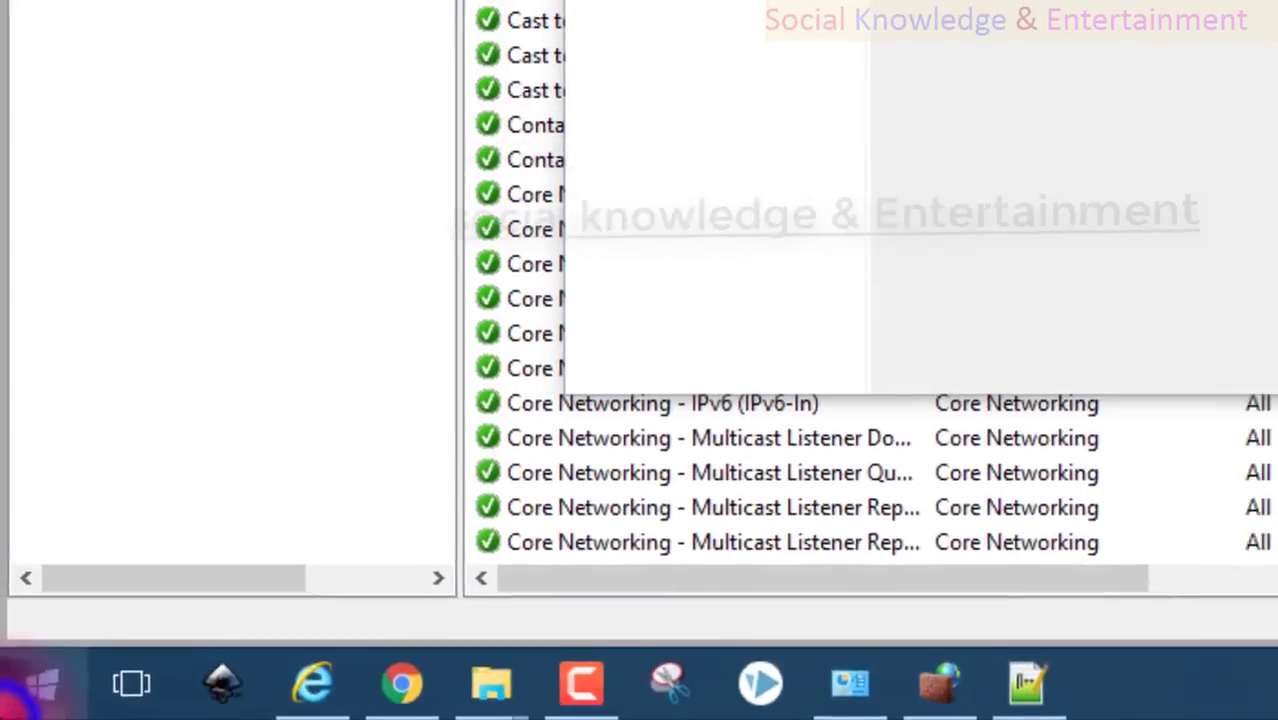
pyautogui.click(40, 686)
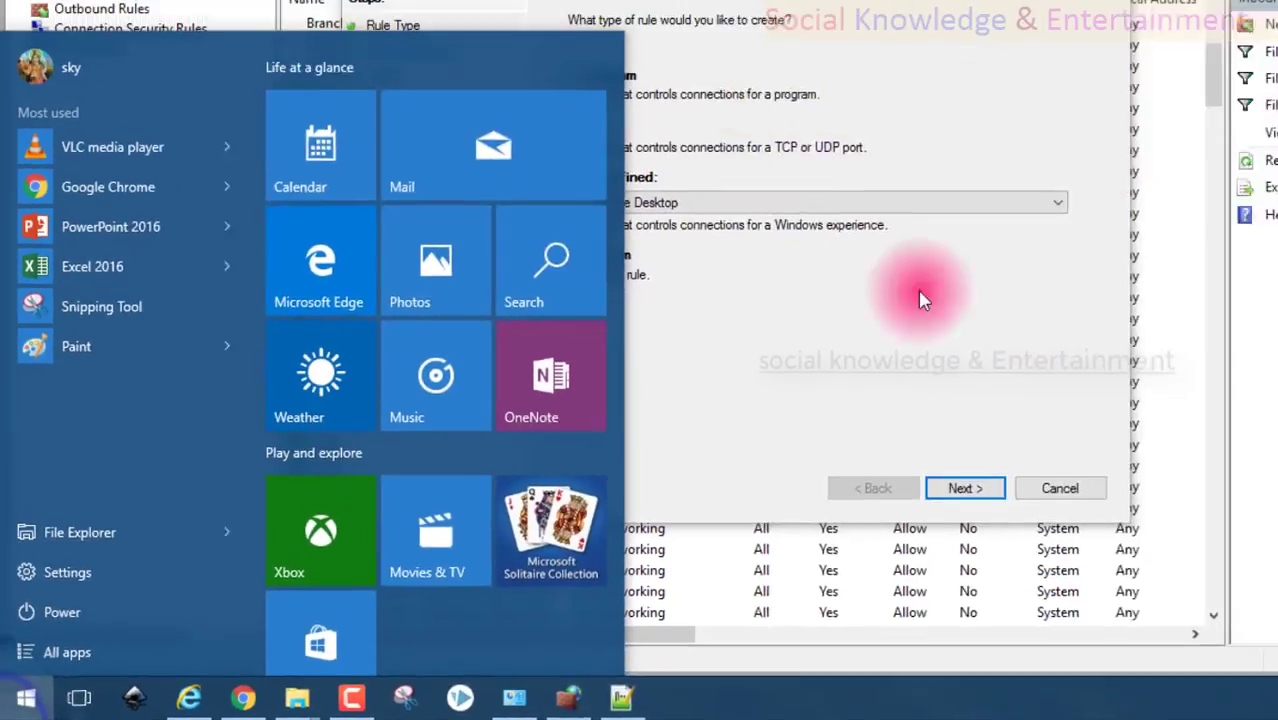
pyautogui.click(963, 266)
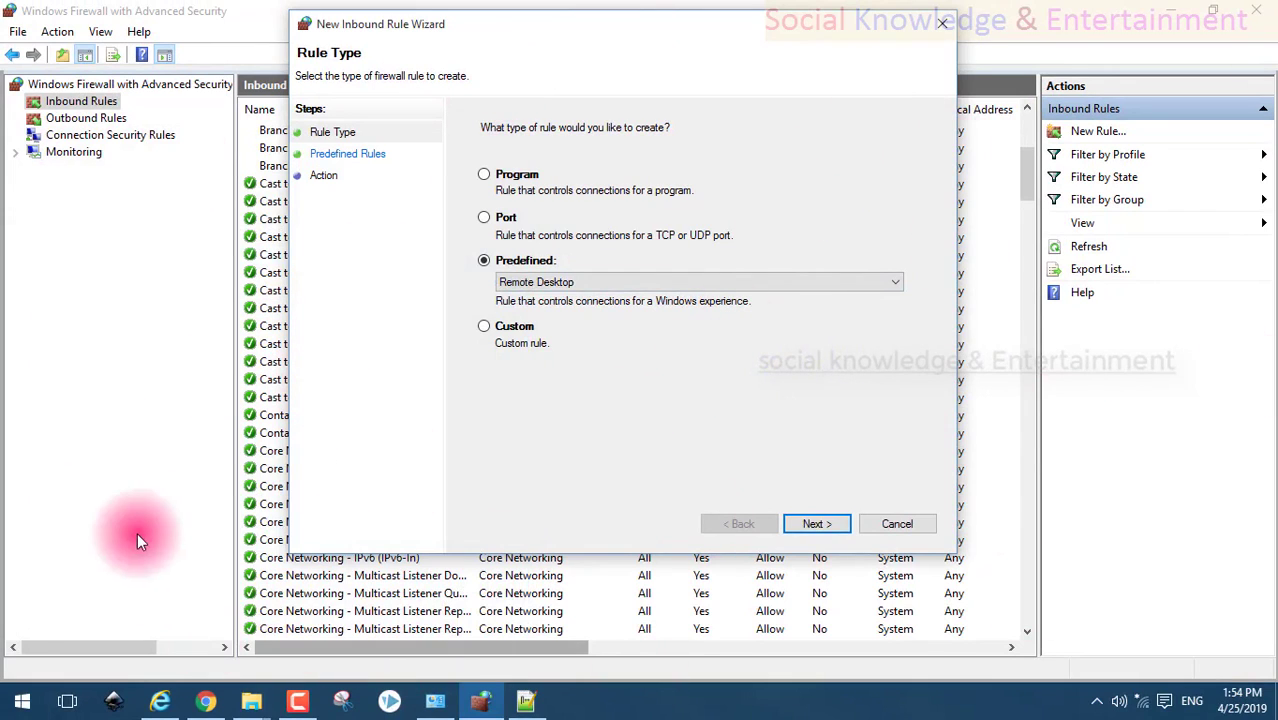
pyautogui.click(12, 705)
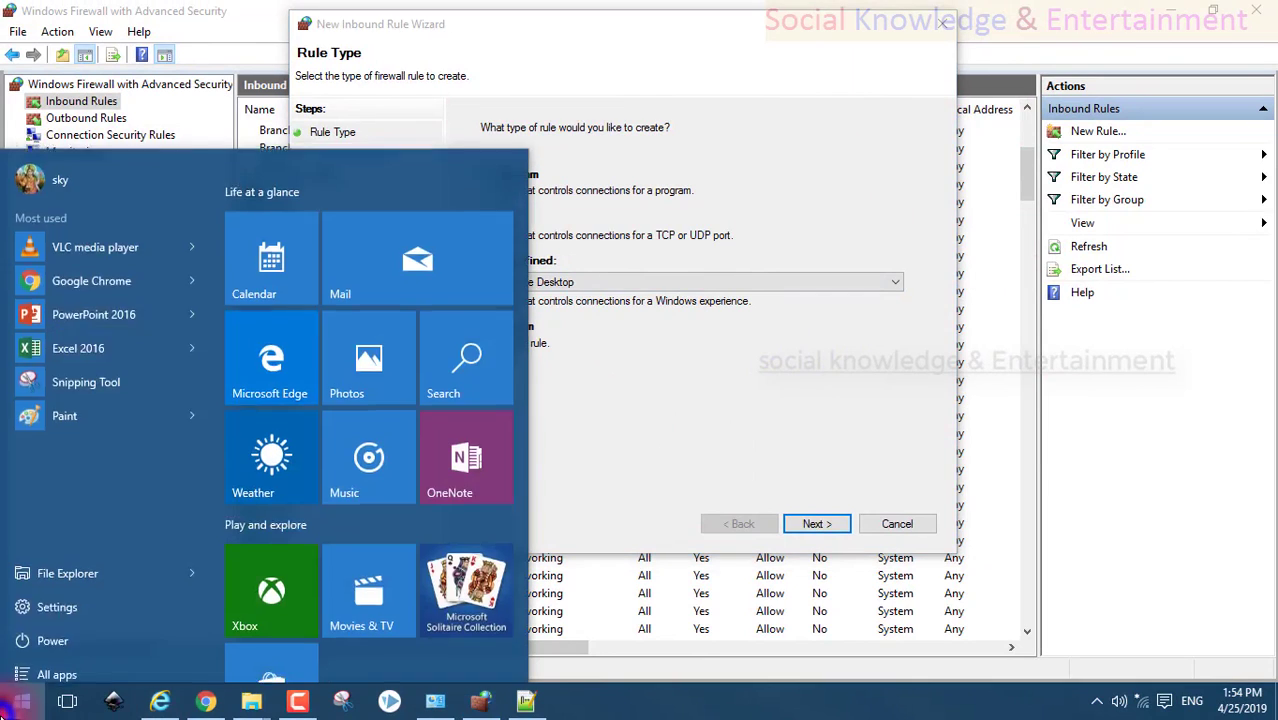
pyautogui.click(8, 708)
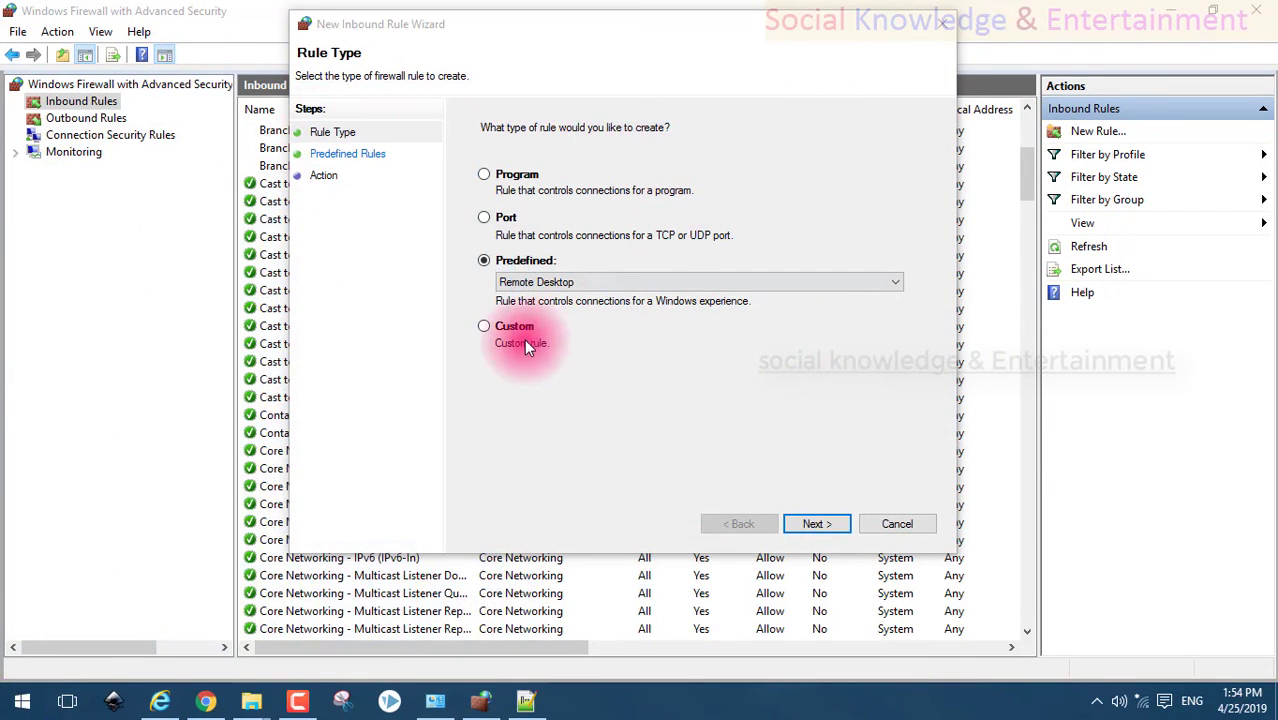
# Look through the full list of predefined rules once more and close it without changing the selection
pyautogui.click(552, 286)
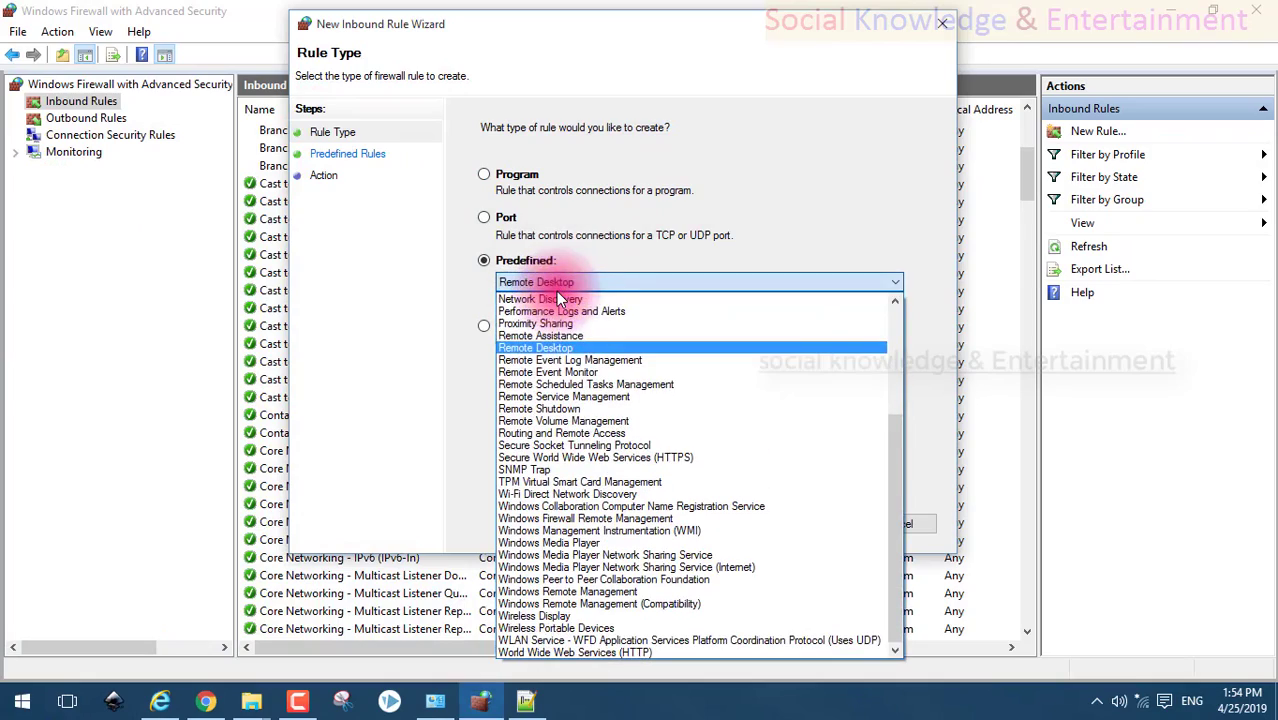
pyautogui.scroll(2, 578, 366)
pyautogui.scroll(-2, 578, 364)
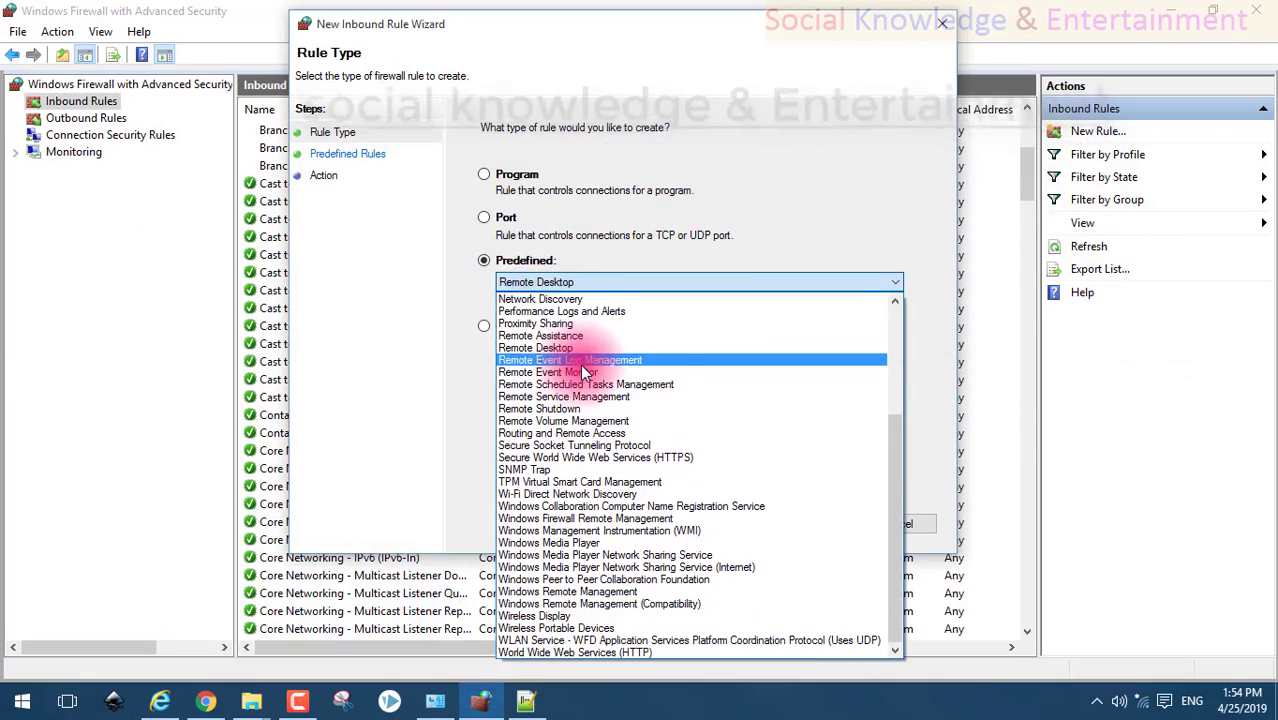
pyautogui.scroll(5, 510, 566)
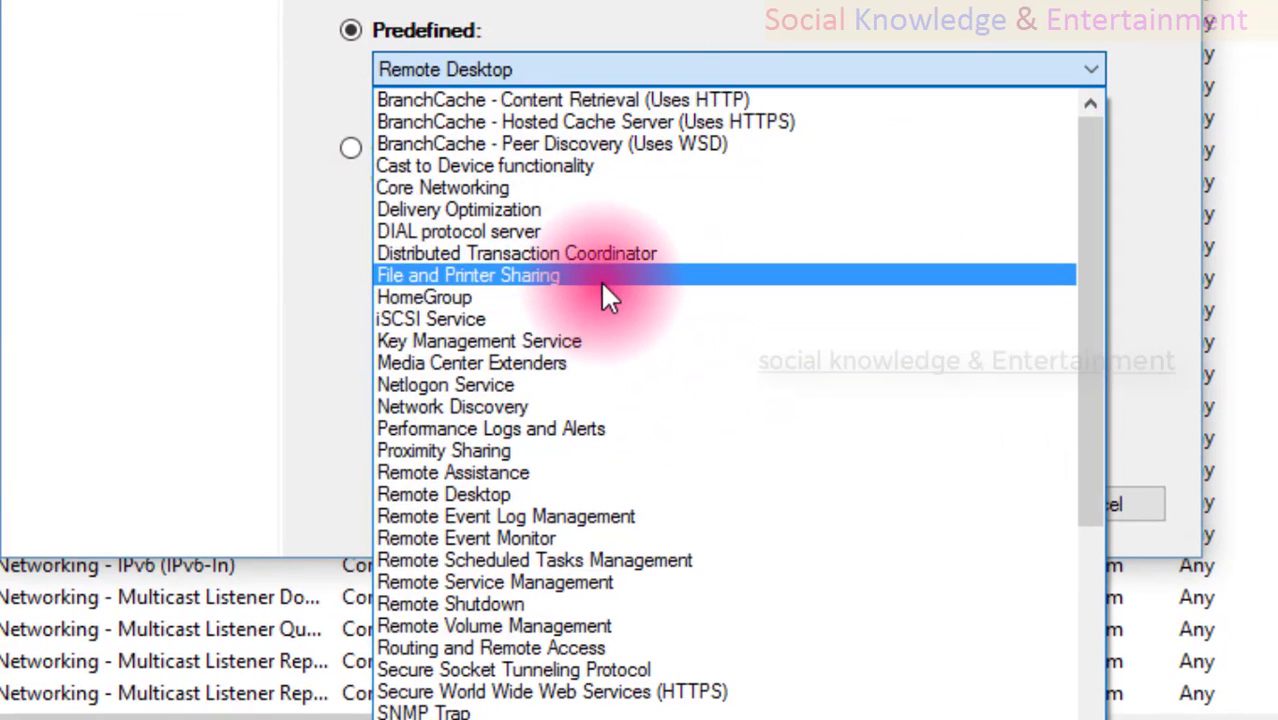
pyautogui.scroll(-5, 602, 285)
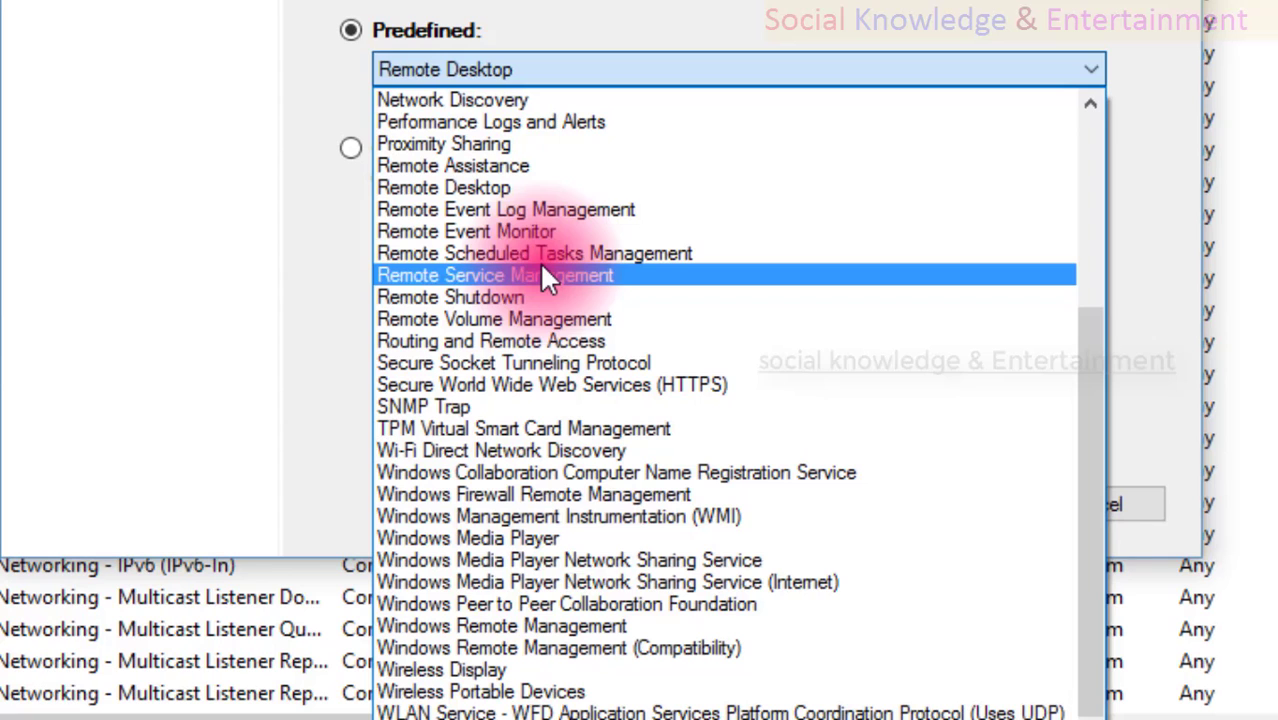
pyautogui.scroll(5, 539, 261)
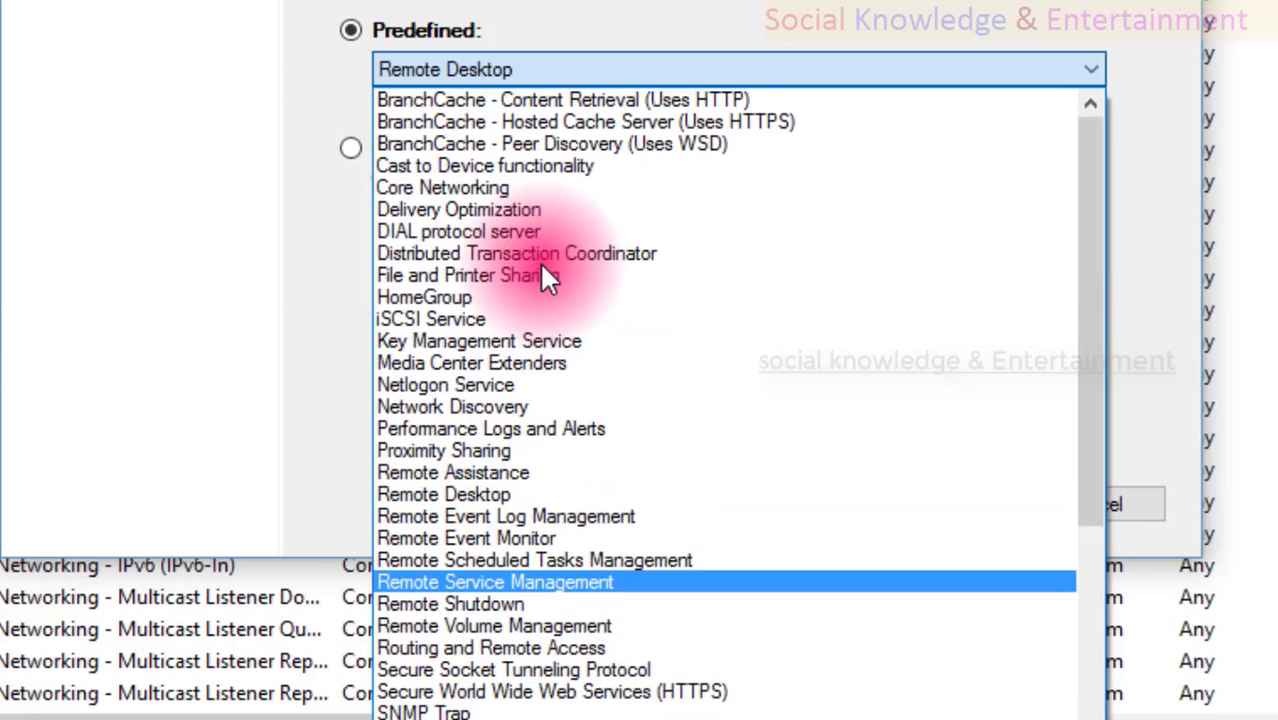
pyautogui.scroll(-2, 570, 320)
pyautogui.scroll(-3, 576, 400)
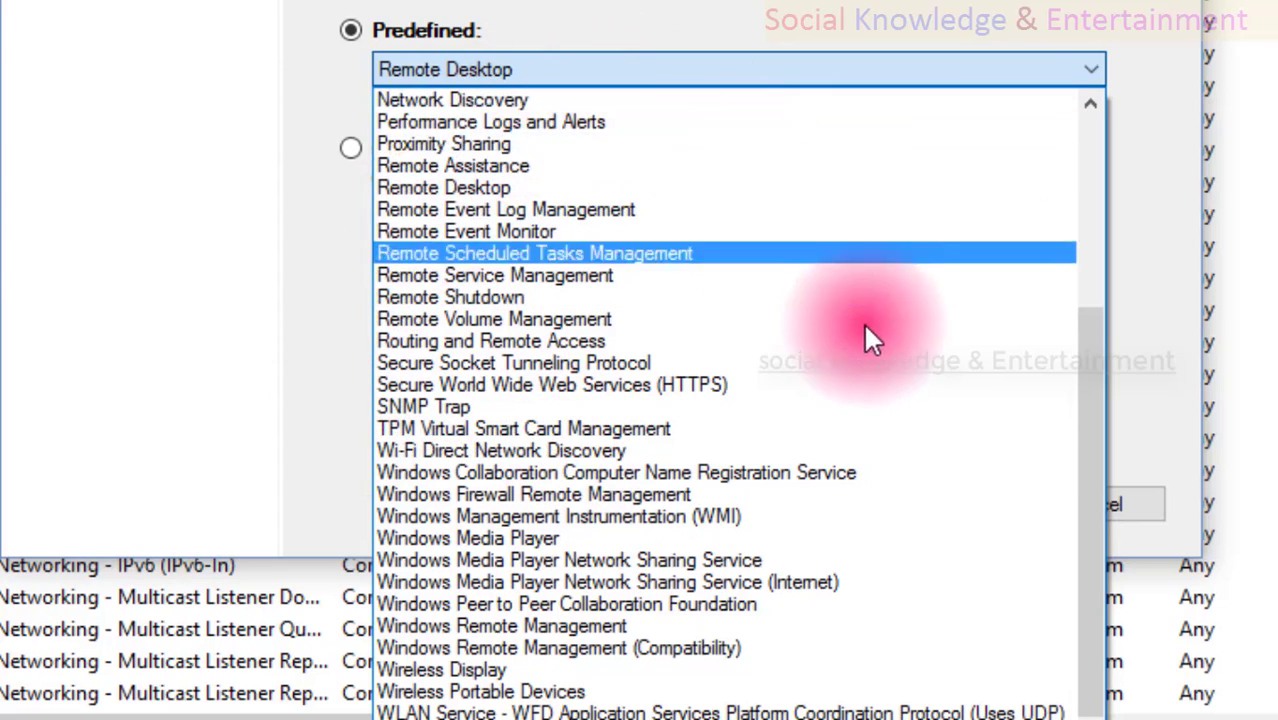
pyautogui.scroll(5, 679, 360)
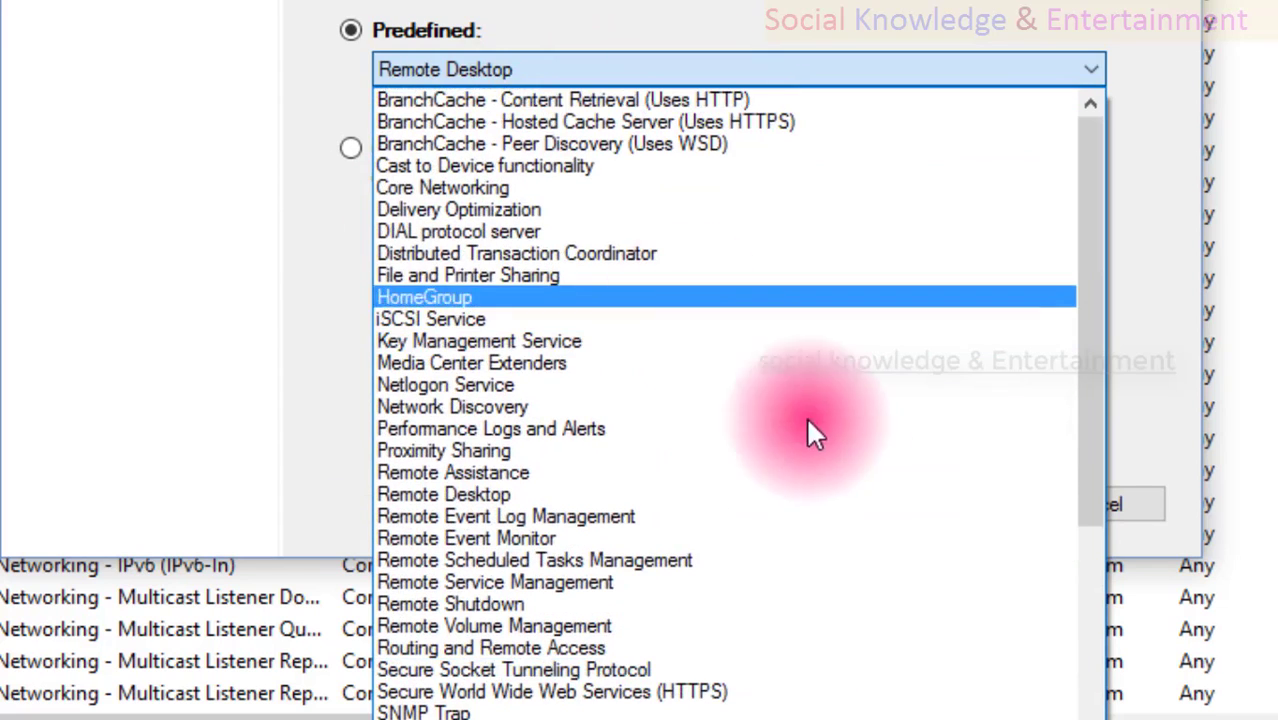
pyautogui.click(276, 205)
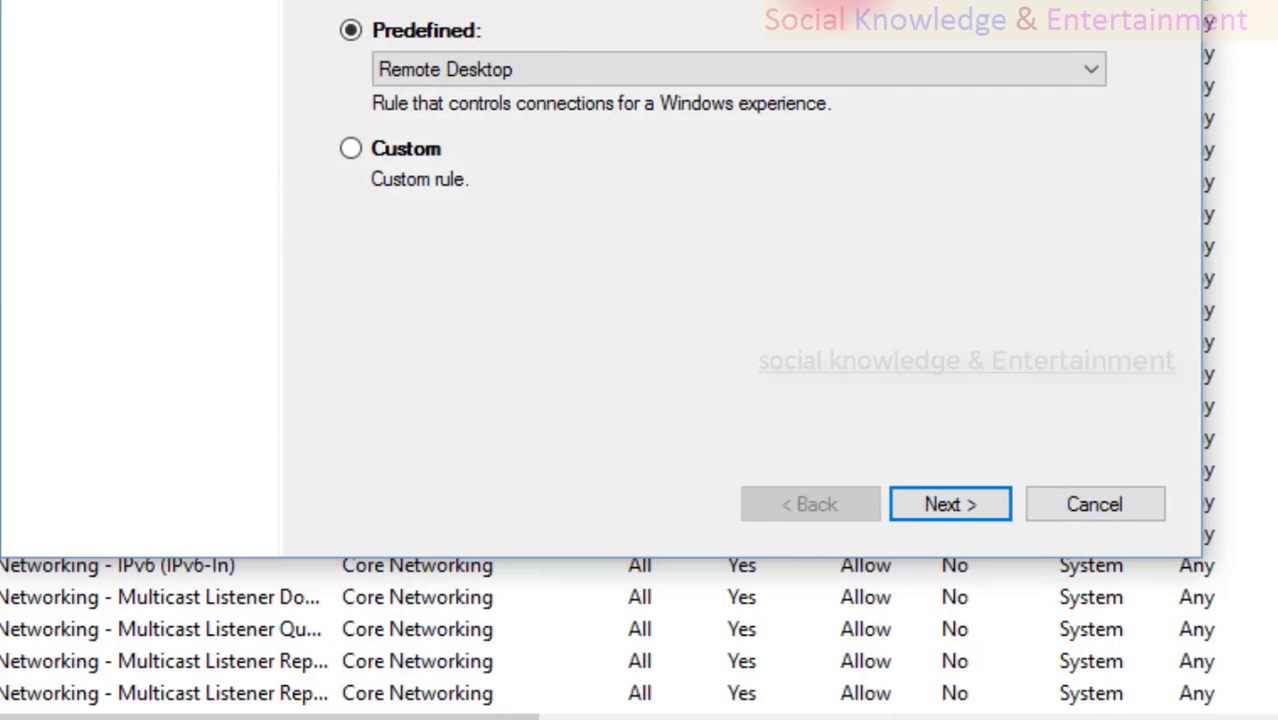
# Try Custom as the rule type, settle on Program and continue to the program path entry
pyautogui.click(408, 148)
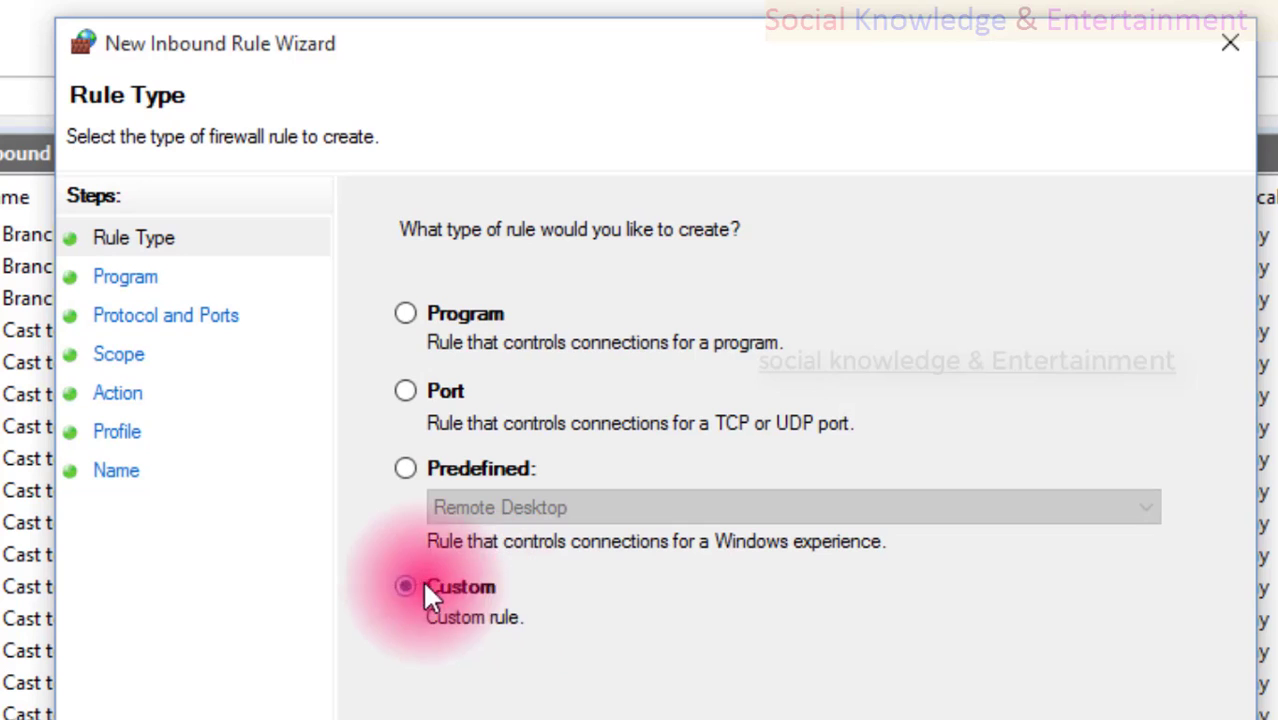
pyautogui.click(405, 314)
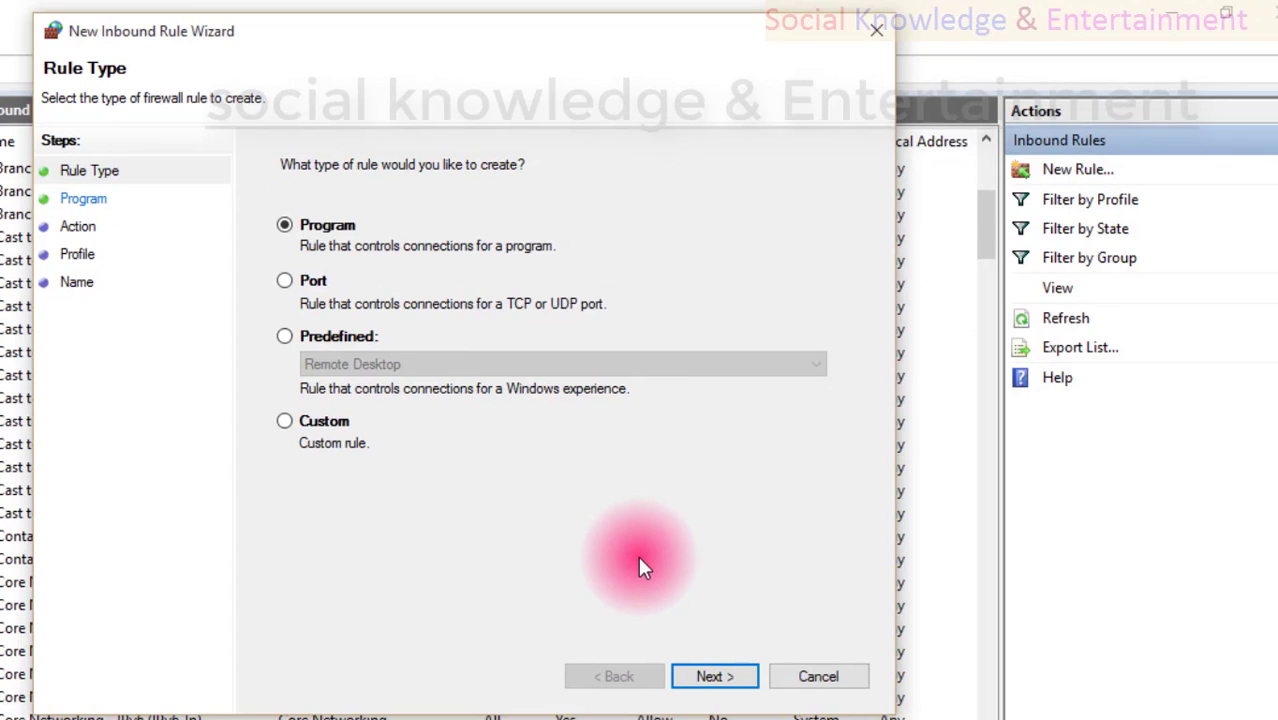
pyautogui.click(713, 676)
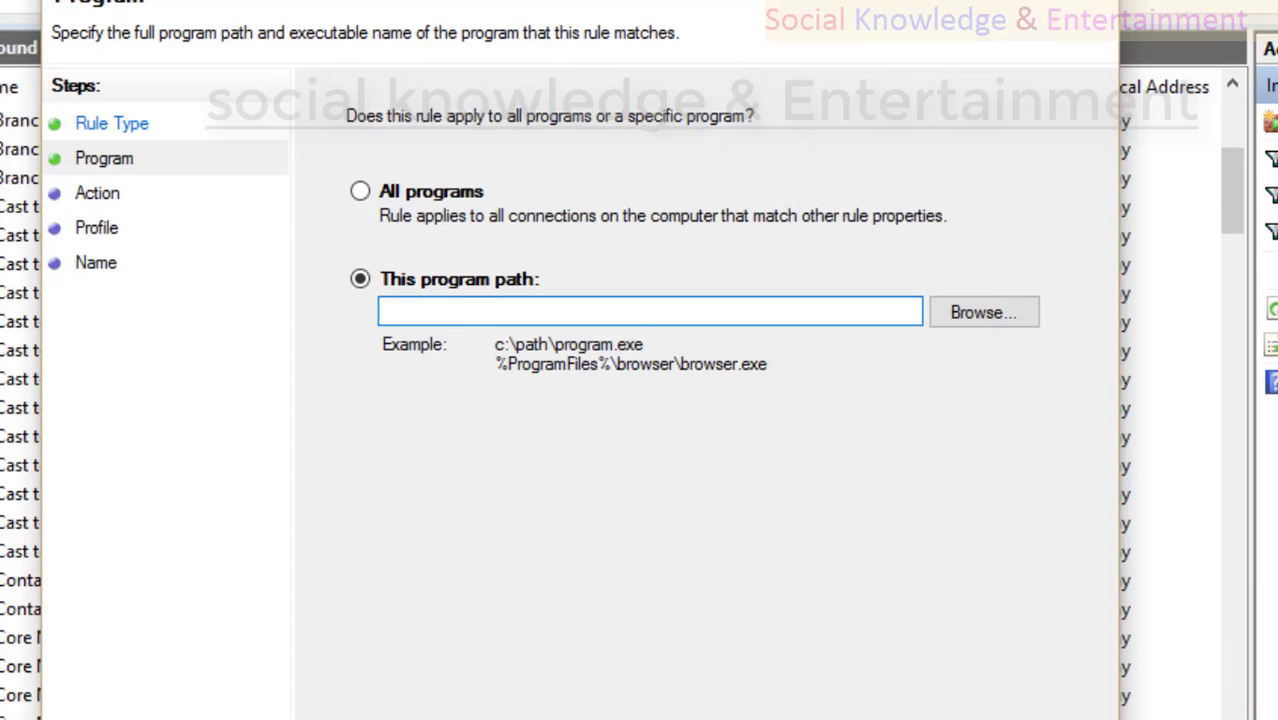
pyautogui.click(610, 304)
# Look through the installed applications in the Start menu, including the Microsoft Office 2016 and Notepad++ folders
pyautogui.press('super')
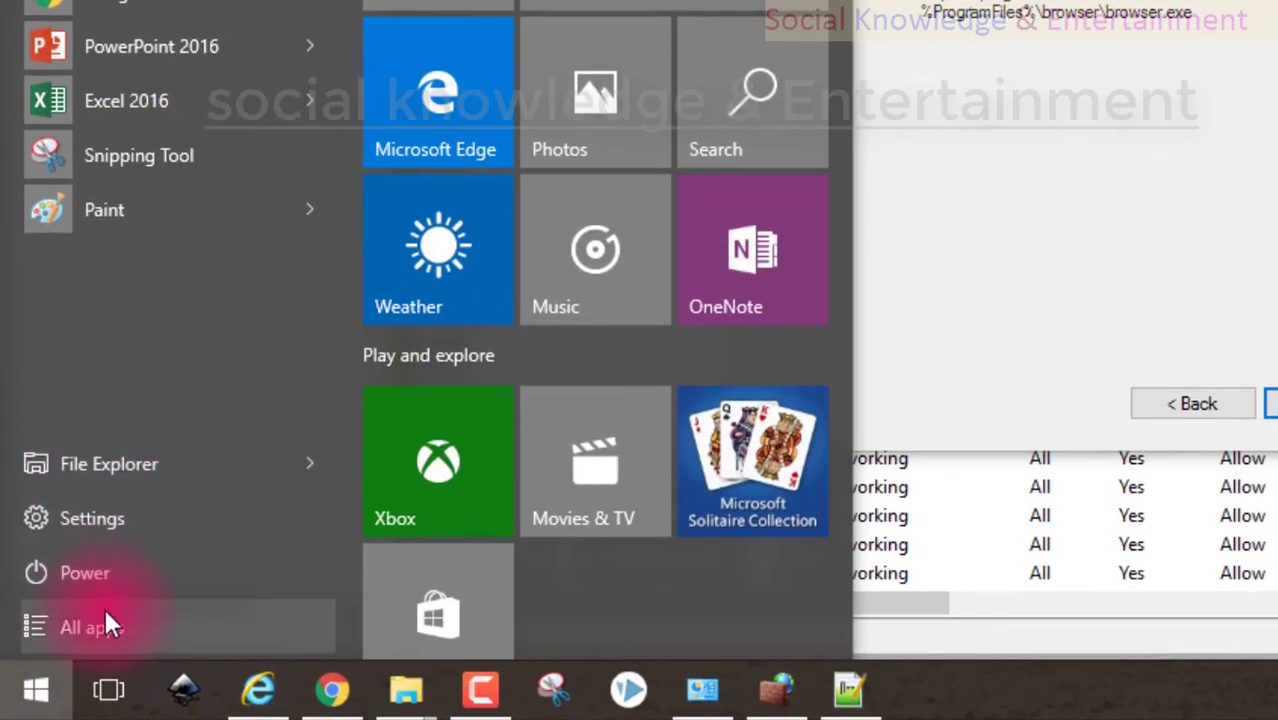
pyautogui.click(105, 612)
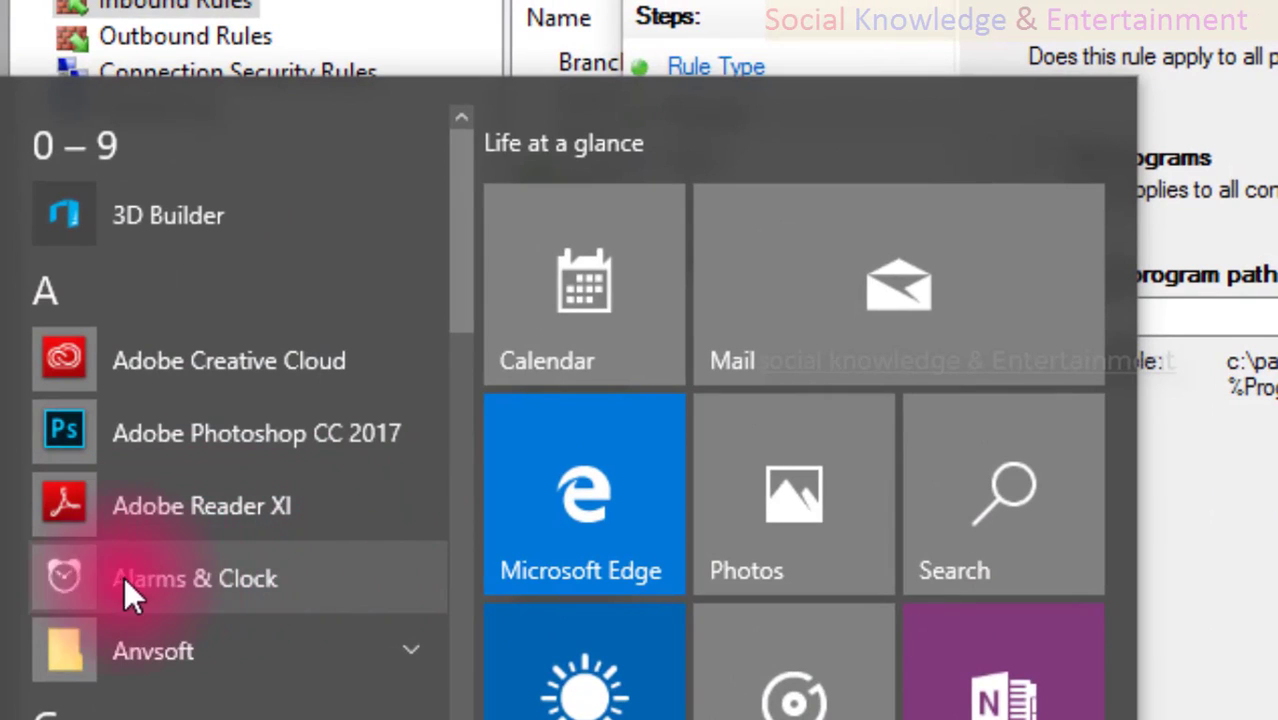
pyautogui.scroll(-10, 105, 690)
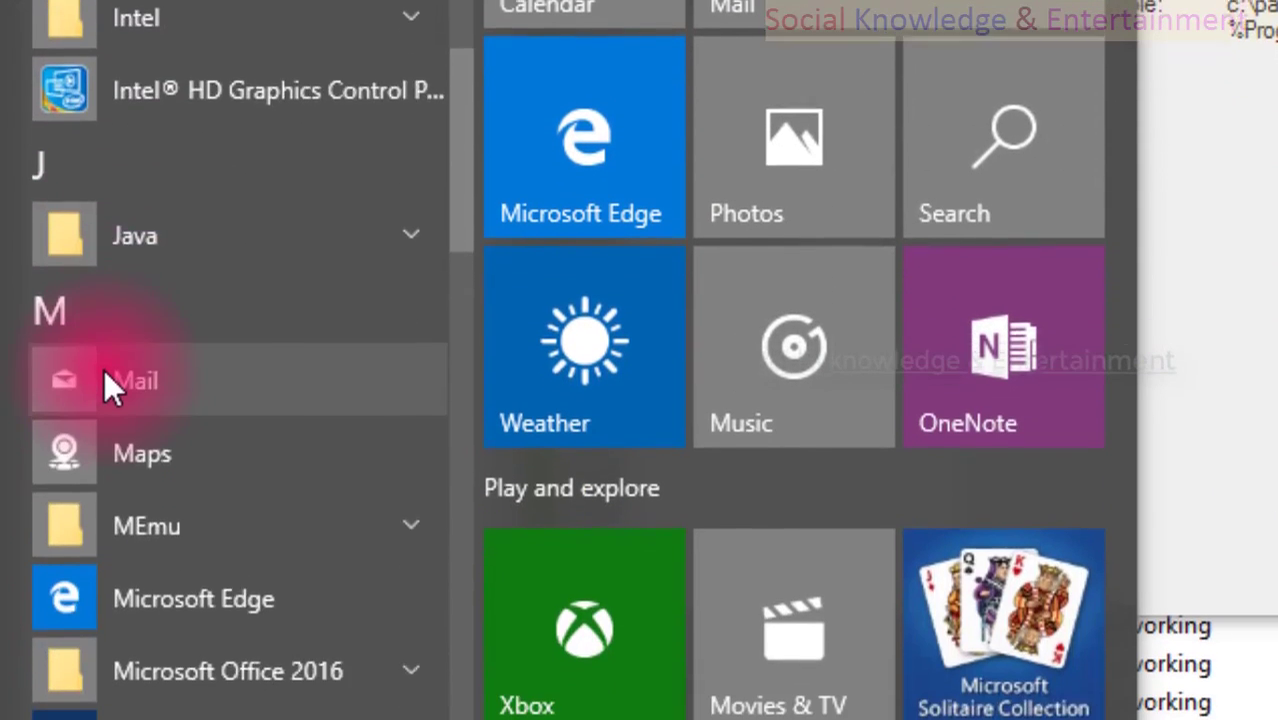
pyautogui.scroll(-5, 104, 375)
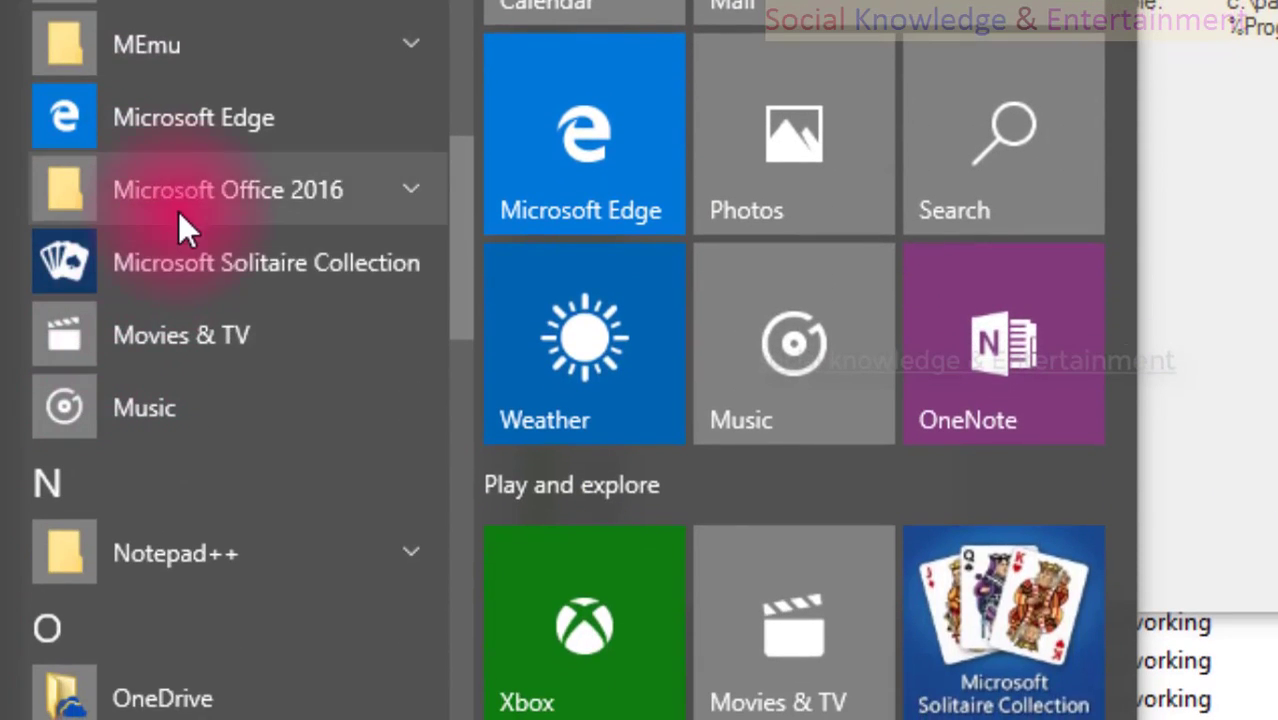
pyautogui.click(178, 201)
pyautogui.scroll(-5, 166, 452)
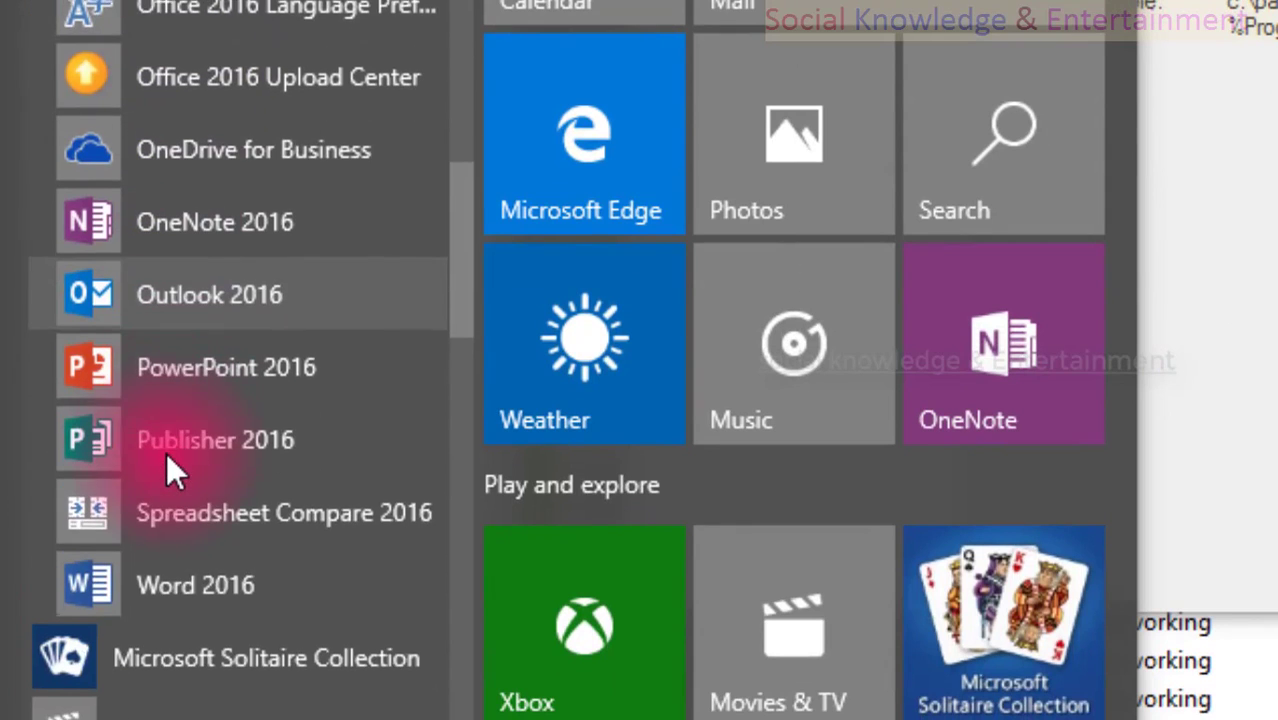
pyautogui.scroll(-3, 166, 452)
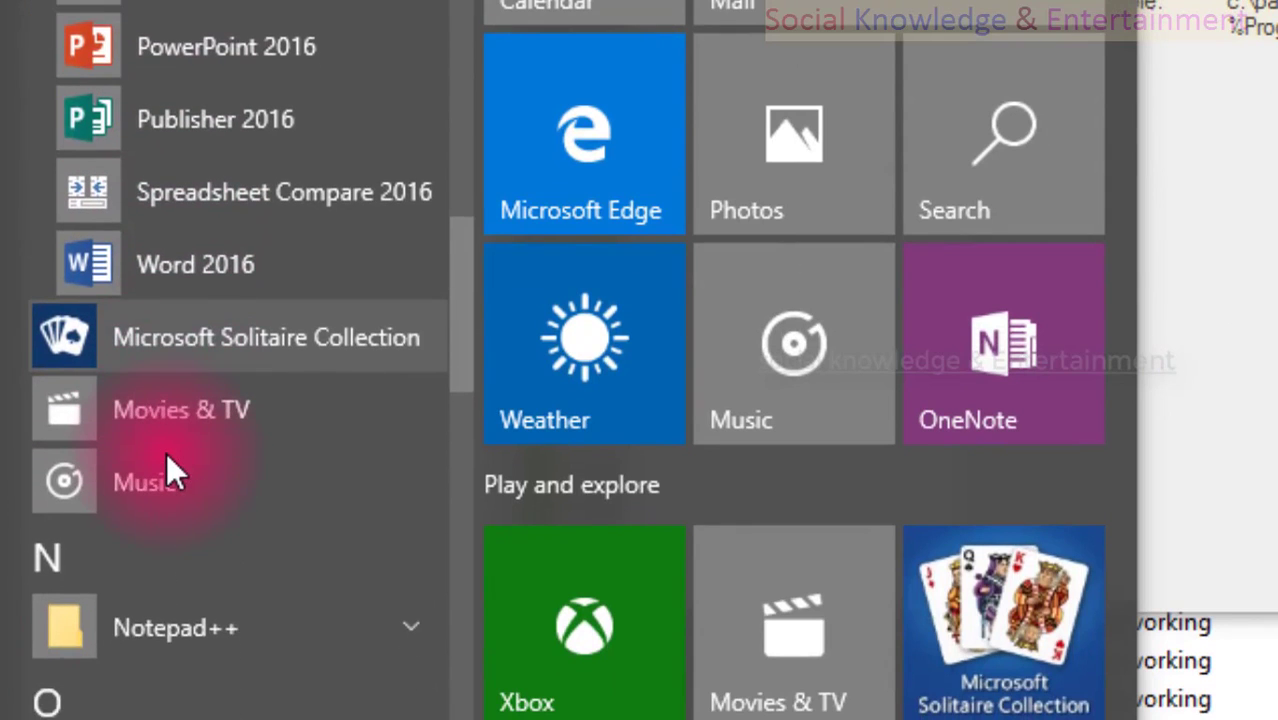
pyautogui.click(118, 632)
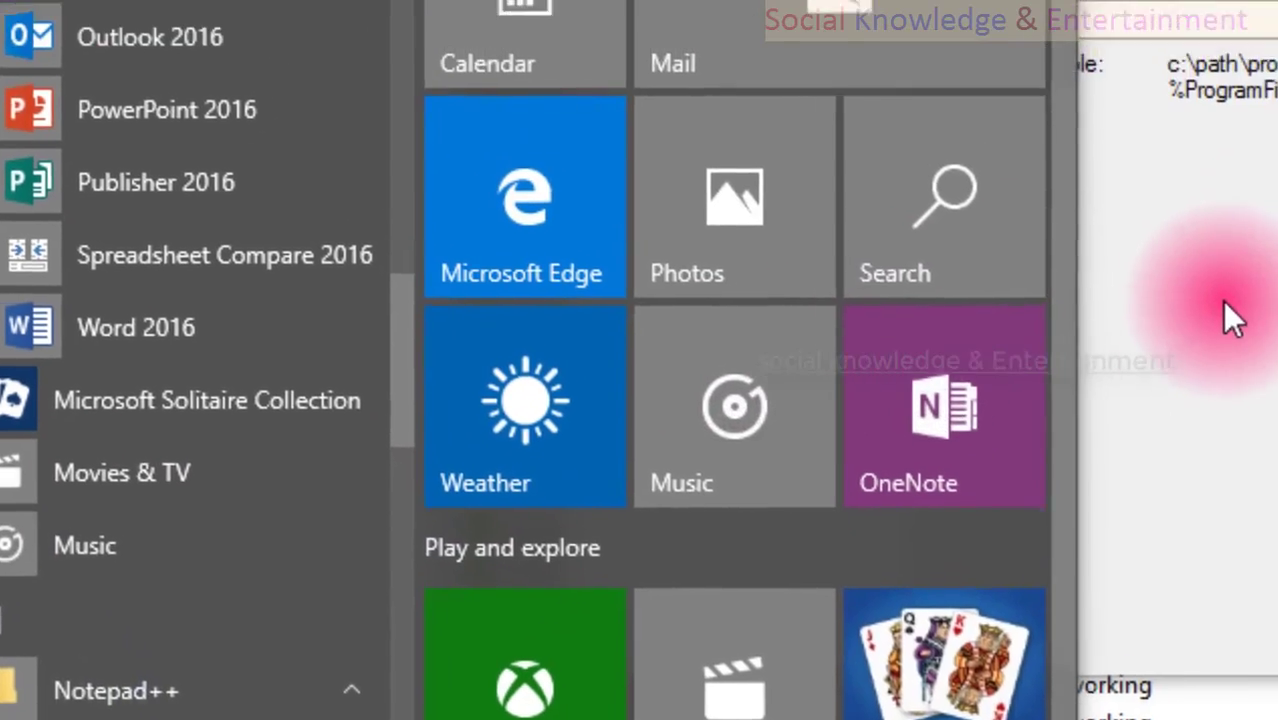
pyautogui.click(1273, 224)
# Try applying the rule to All programs, and return to the This program path option
pyautogui.click(566, 377)
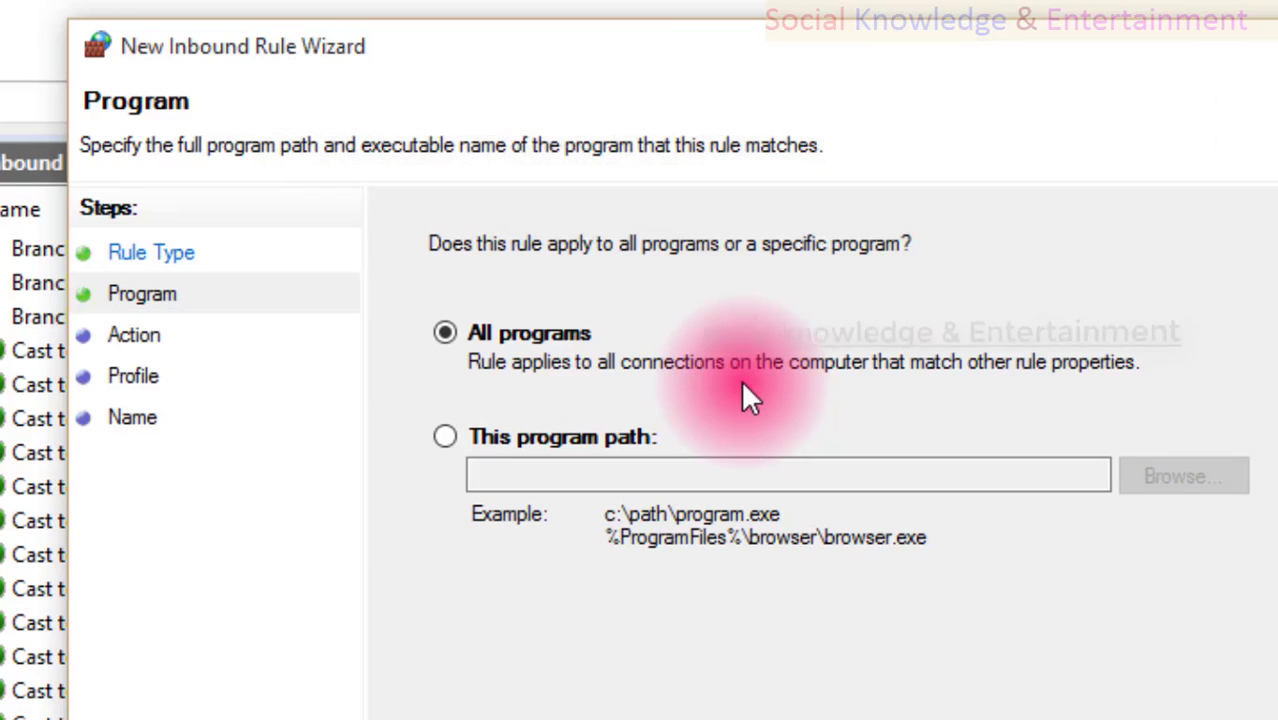
pyautogui.click(578, 438)
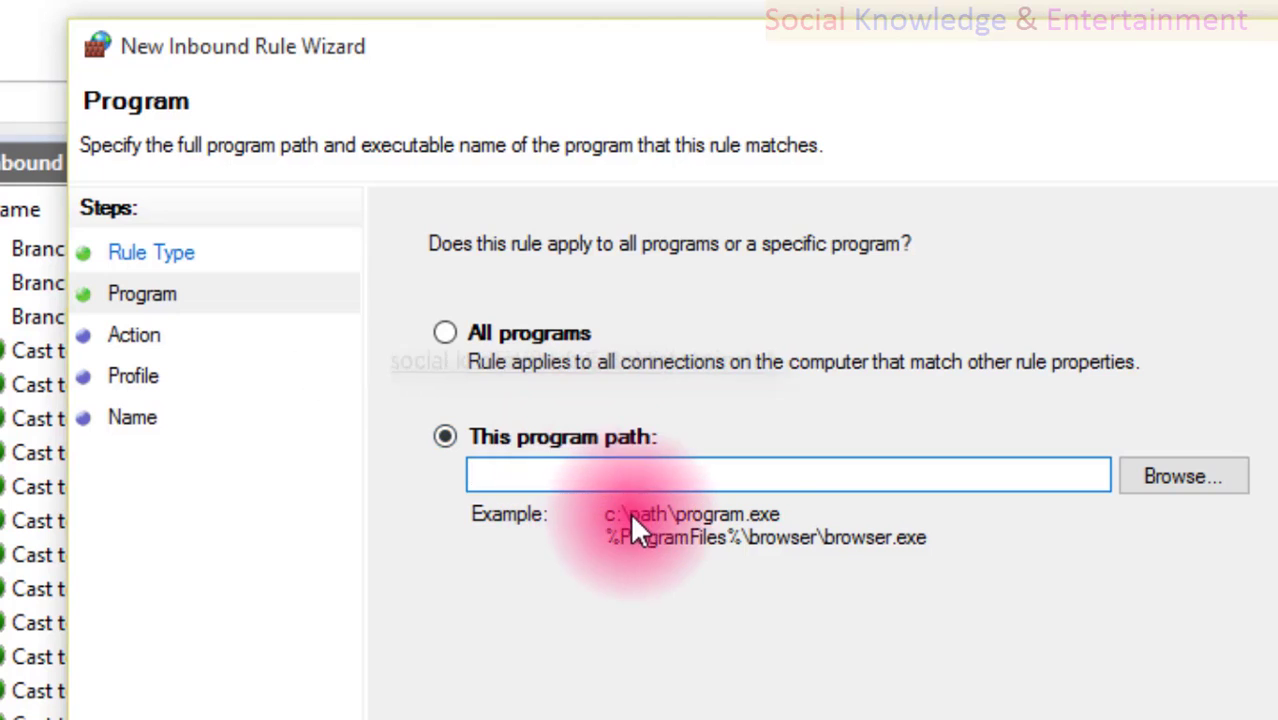
pyautogui.click(843, 471)
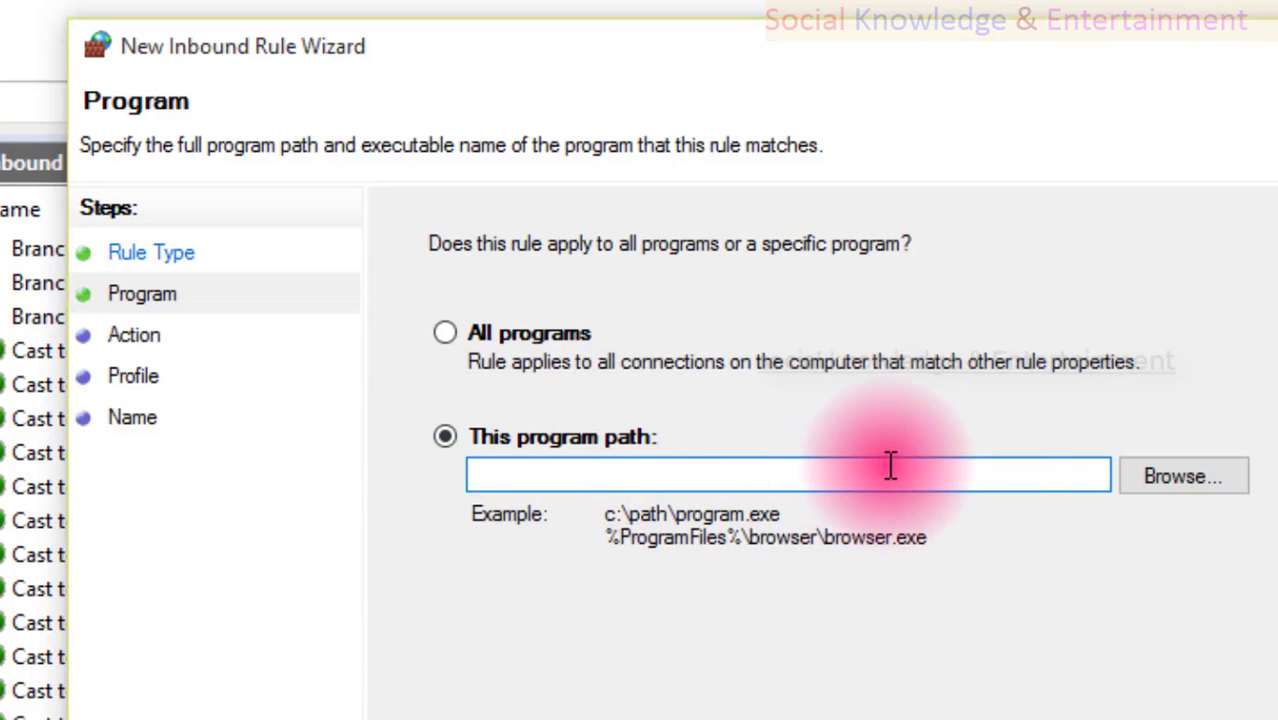
# Browse for the rule's program file and open Local Disk (C:) from This PC
pyautogui.click(1176, 474)
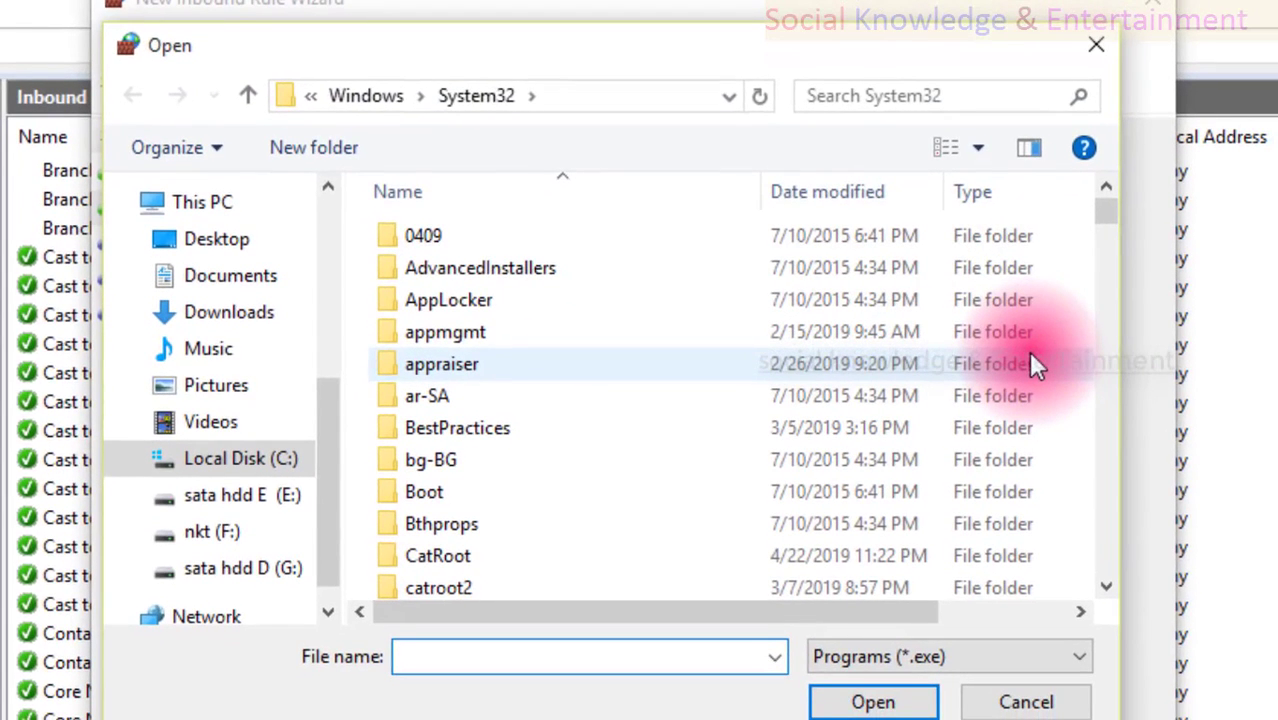
pyautogui.scroll(-1, 1035, 365)
pyautogui.scroll(1, 1078, 408)
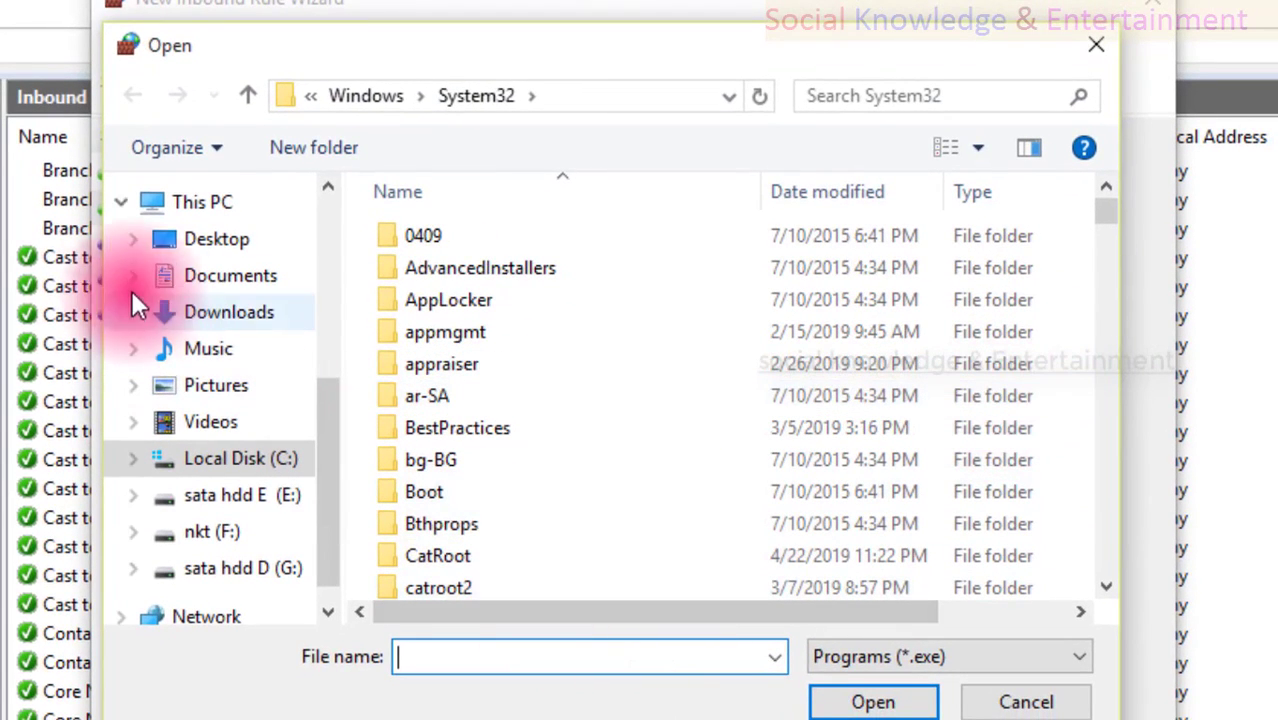
pyautogui.click(168, 212)
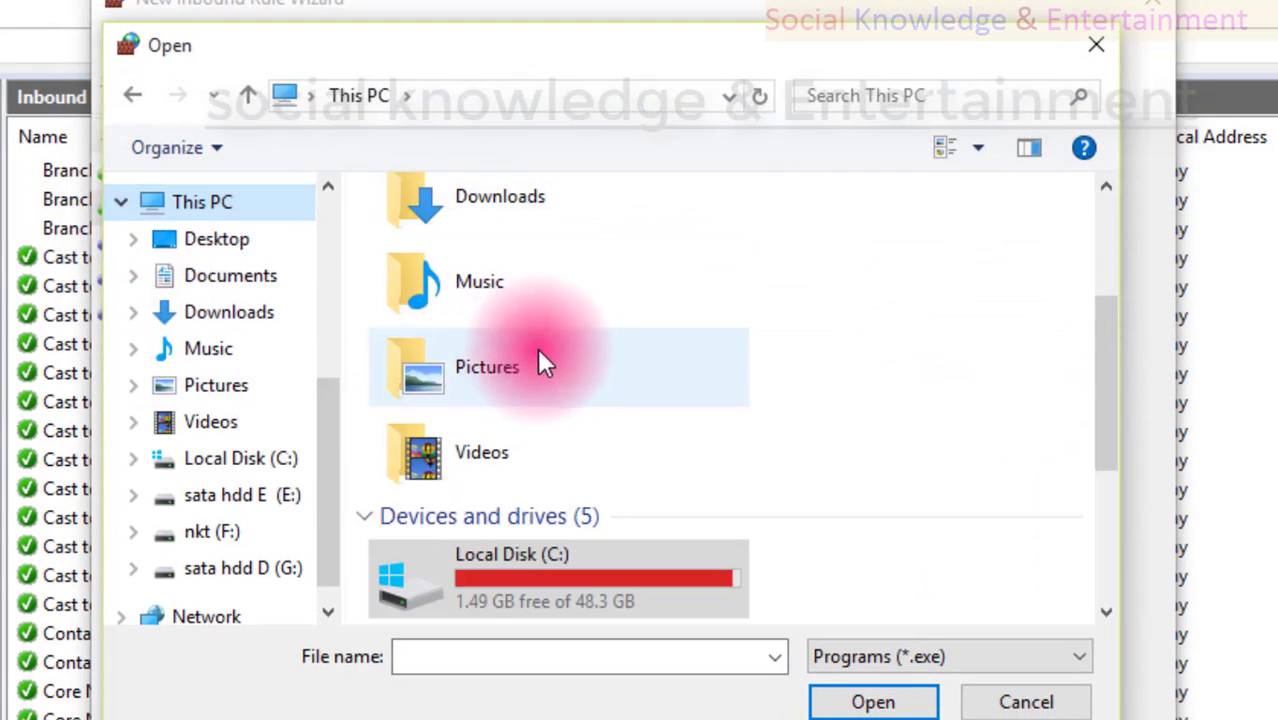
pyautogui.scroll(-3, 573, 353)
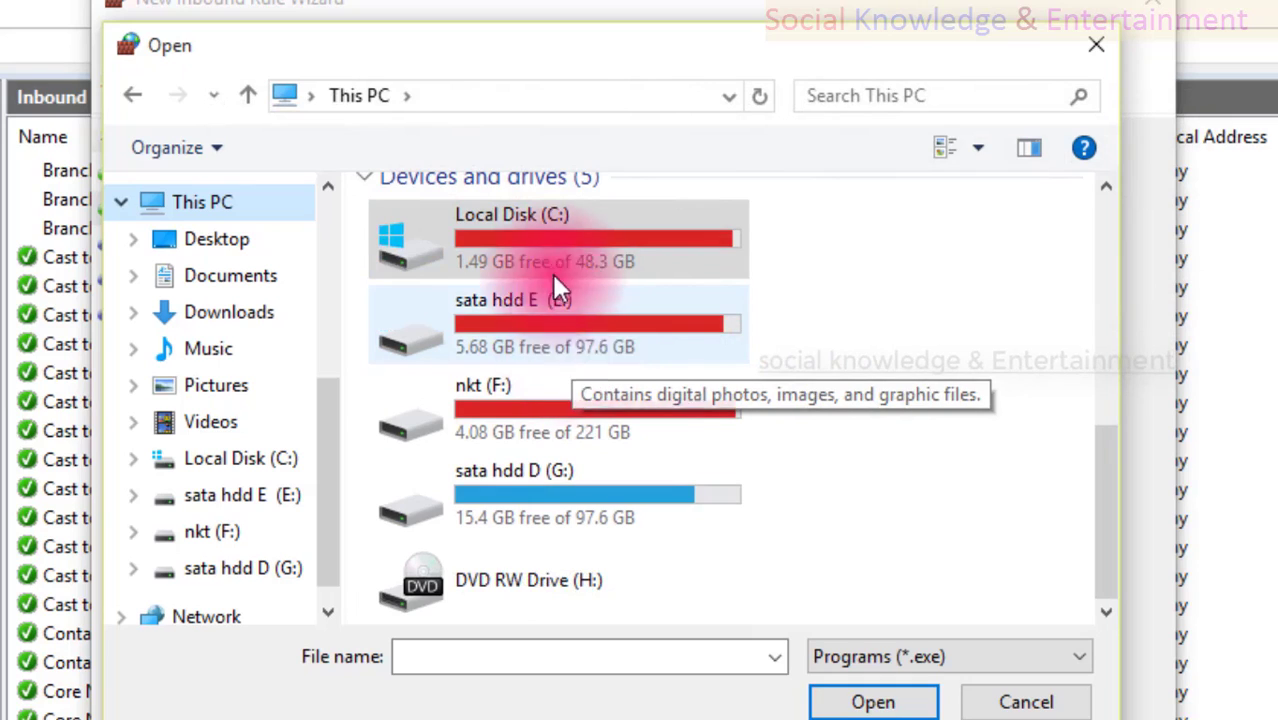
pyautogui.click(532, 238)
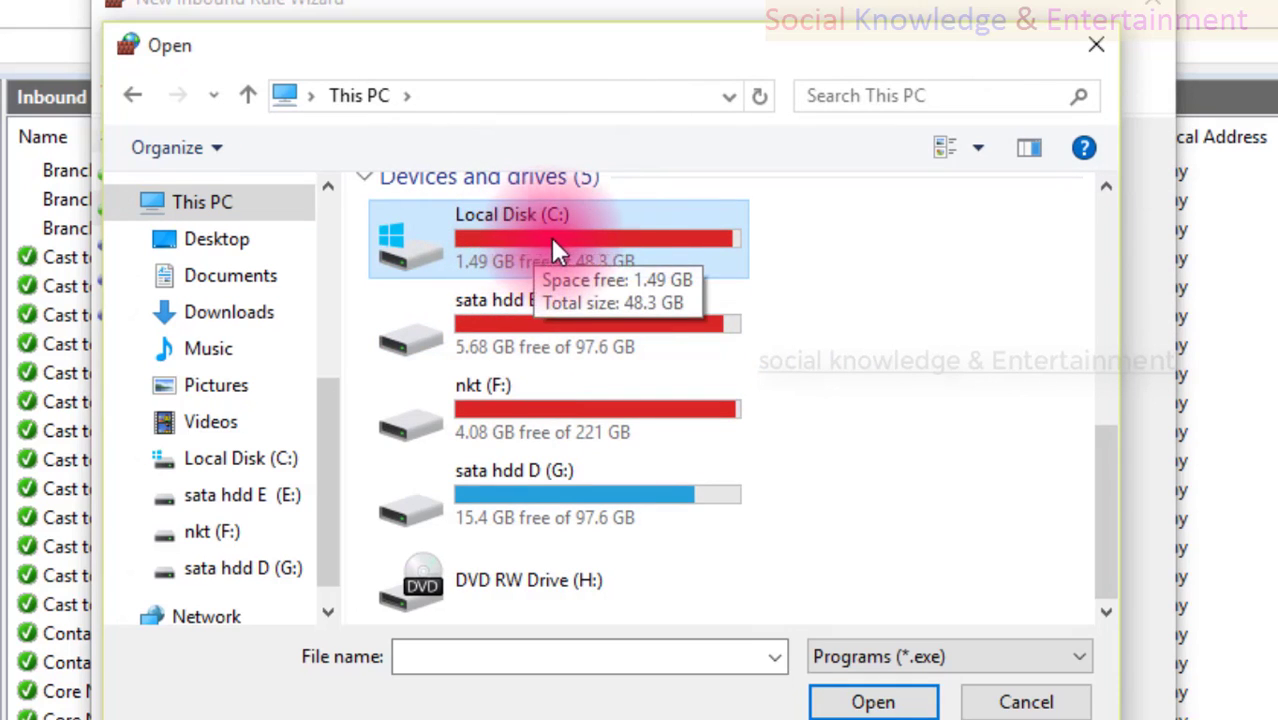
pyautogui.doubleClick(571, 240)
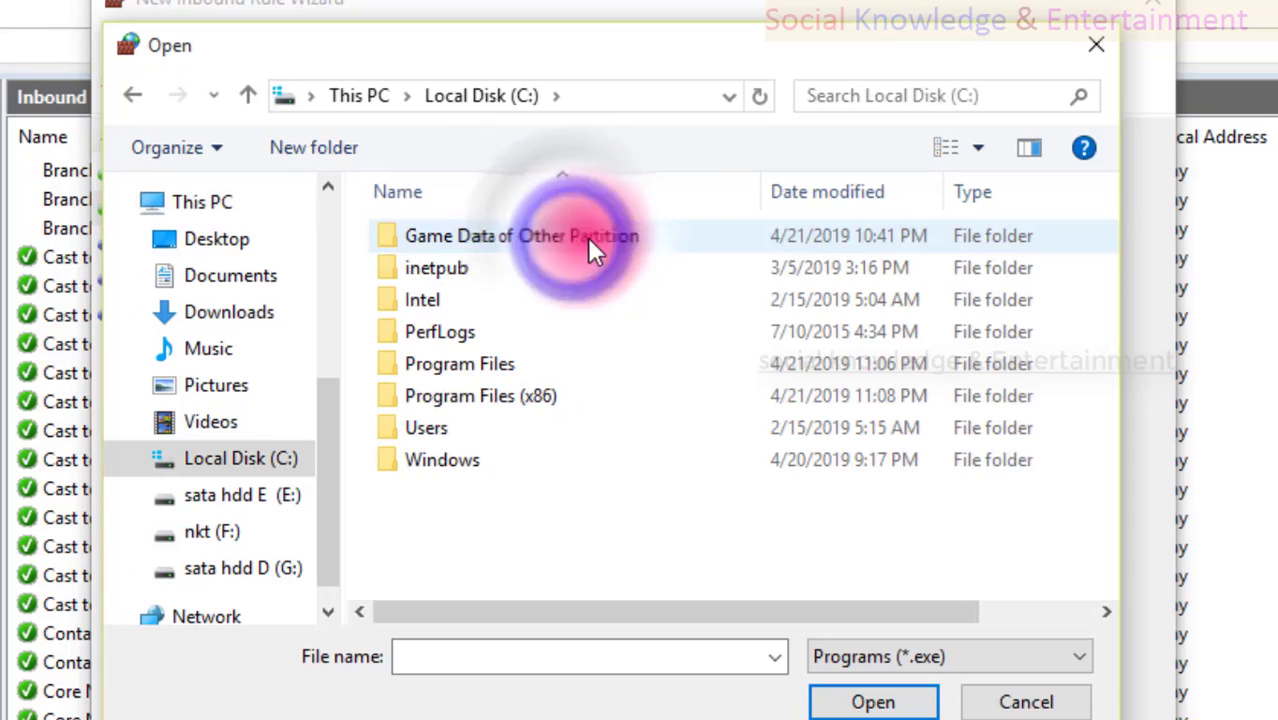
# Point out the Program Files and Program Files (x86) folders on Local Disk (C:)
pyautogui.click(544, 362)
pyautogui.click(534, 394)
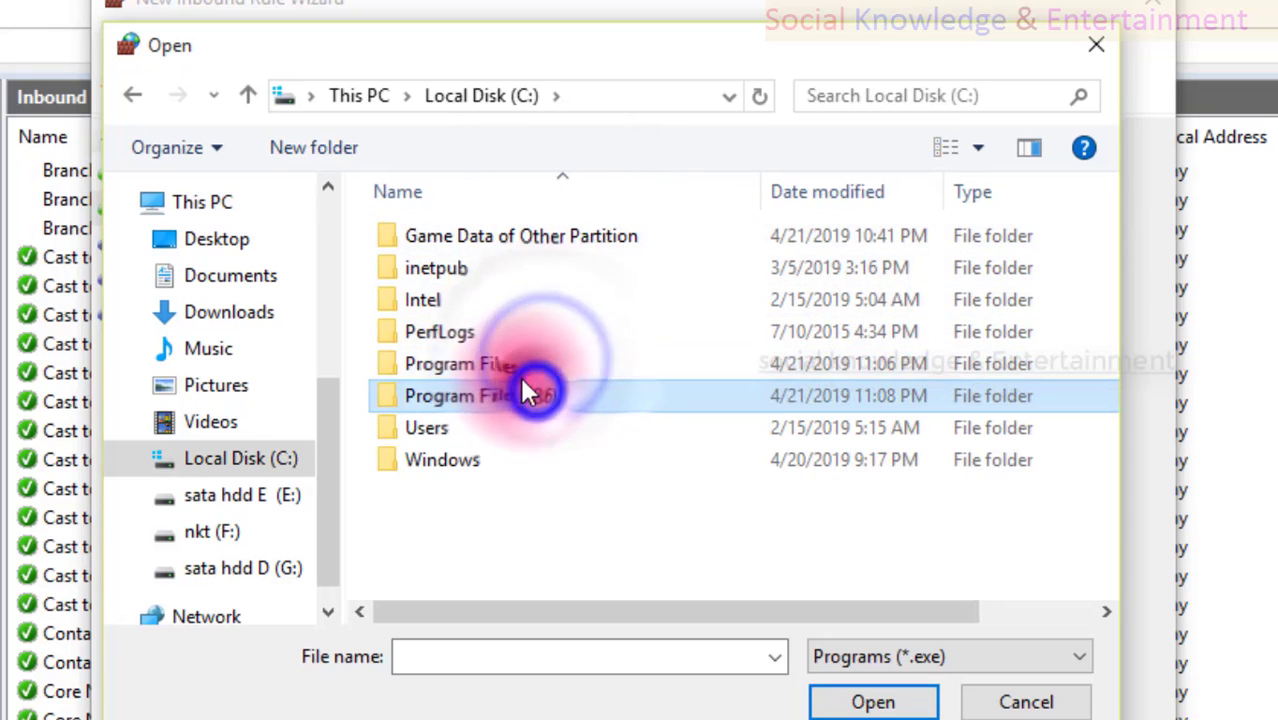
pyautogui.click(521, 364)
pyautogui.click(509, 392)
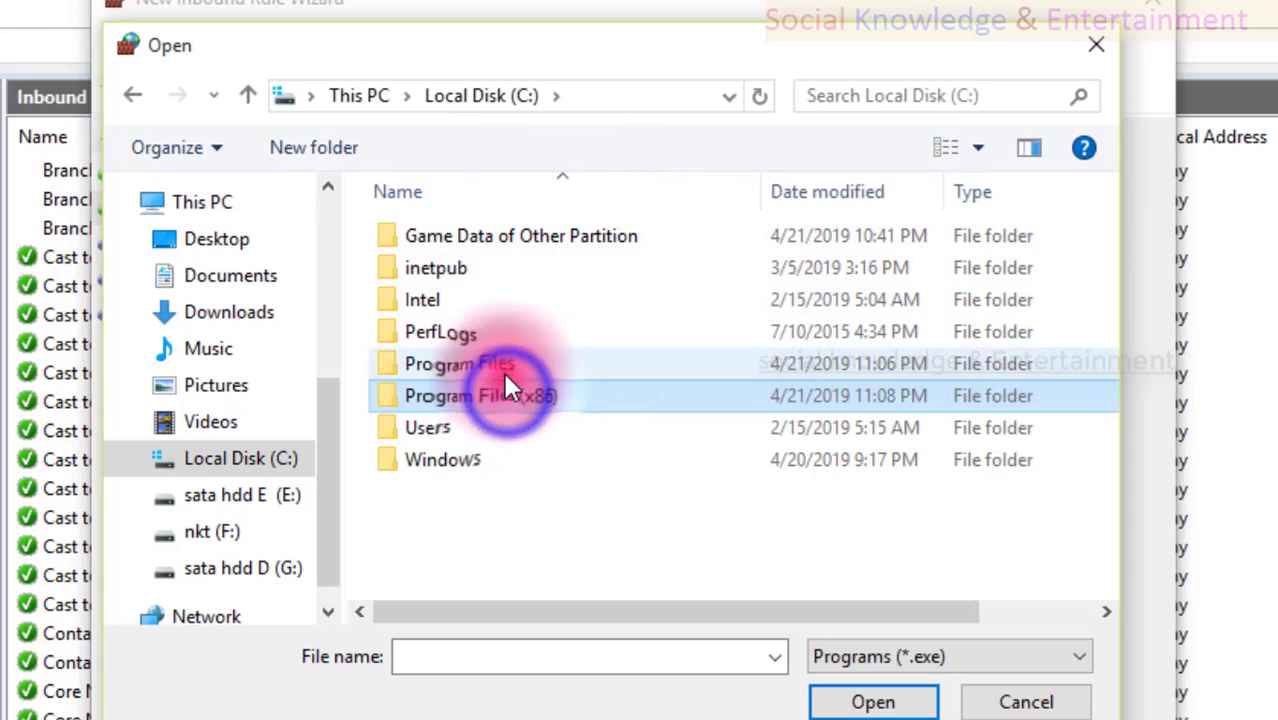
pyautogui.click(502, 366)
pyautogui.click(501, 389)
pyautogui.click(499, 363)
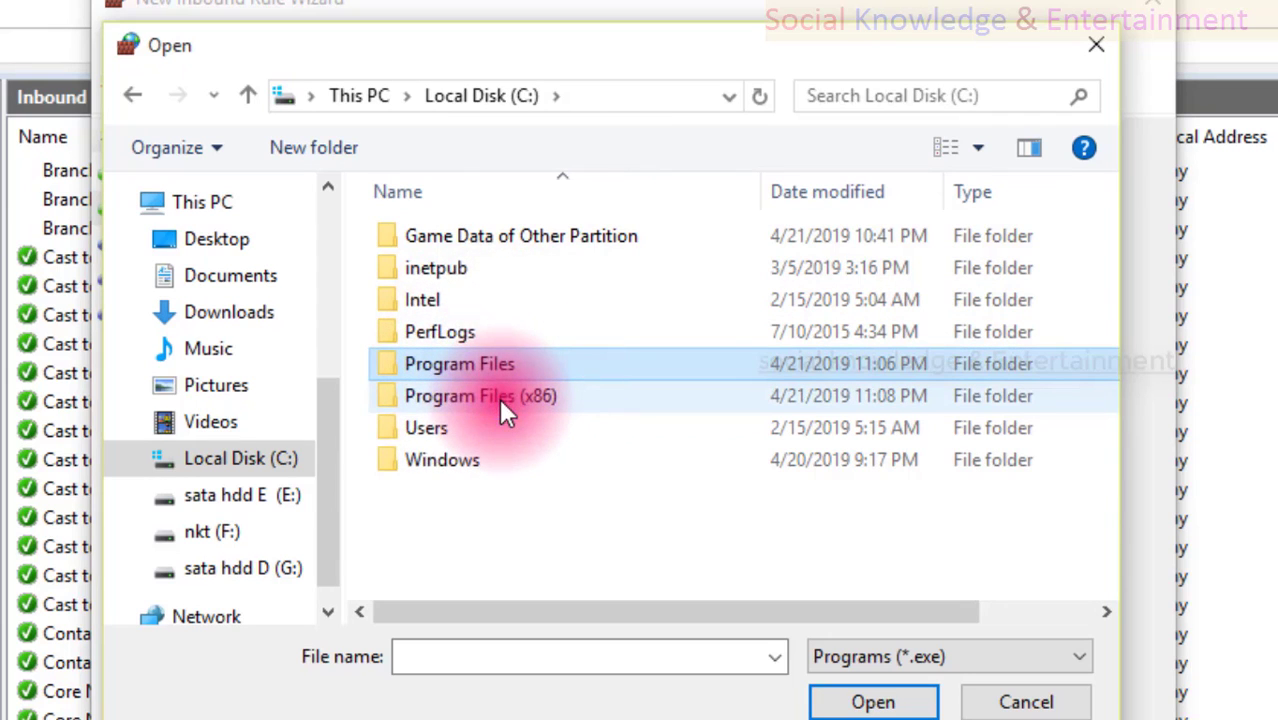
pyautogui.click(499, 398)
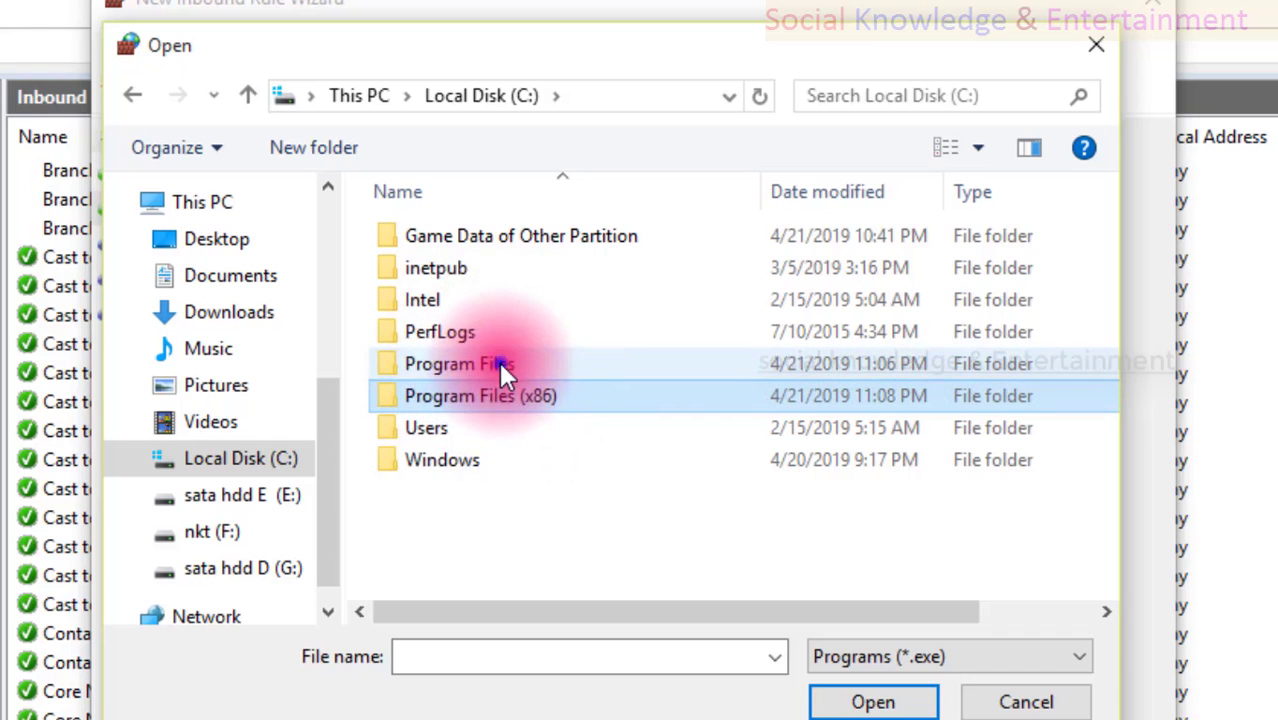
pyautogui.click(499, 363)
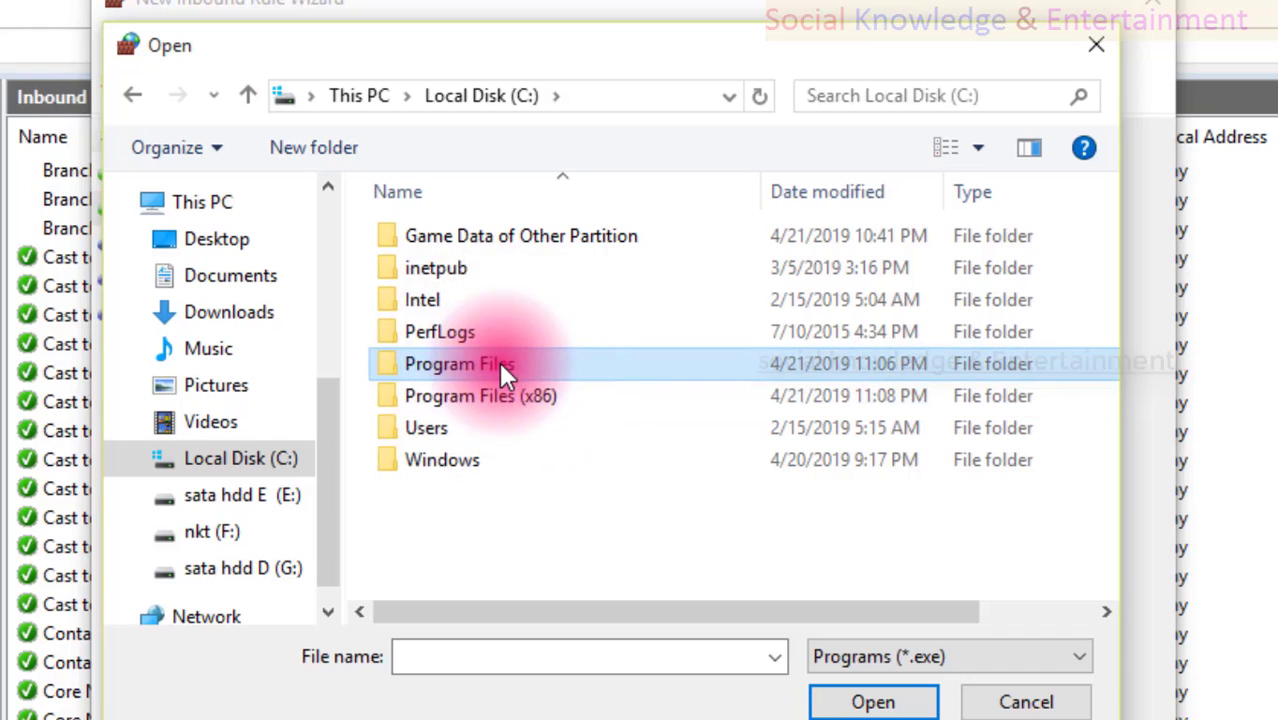
# Look through the contents of Program Files and Program Files (x86), and return to Local Disk (C:)
pyautogui.doubleClick(499, 363)
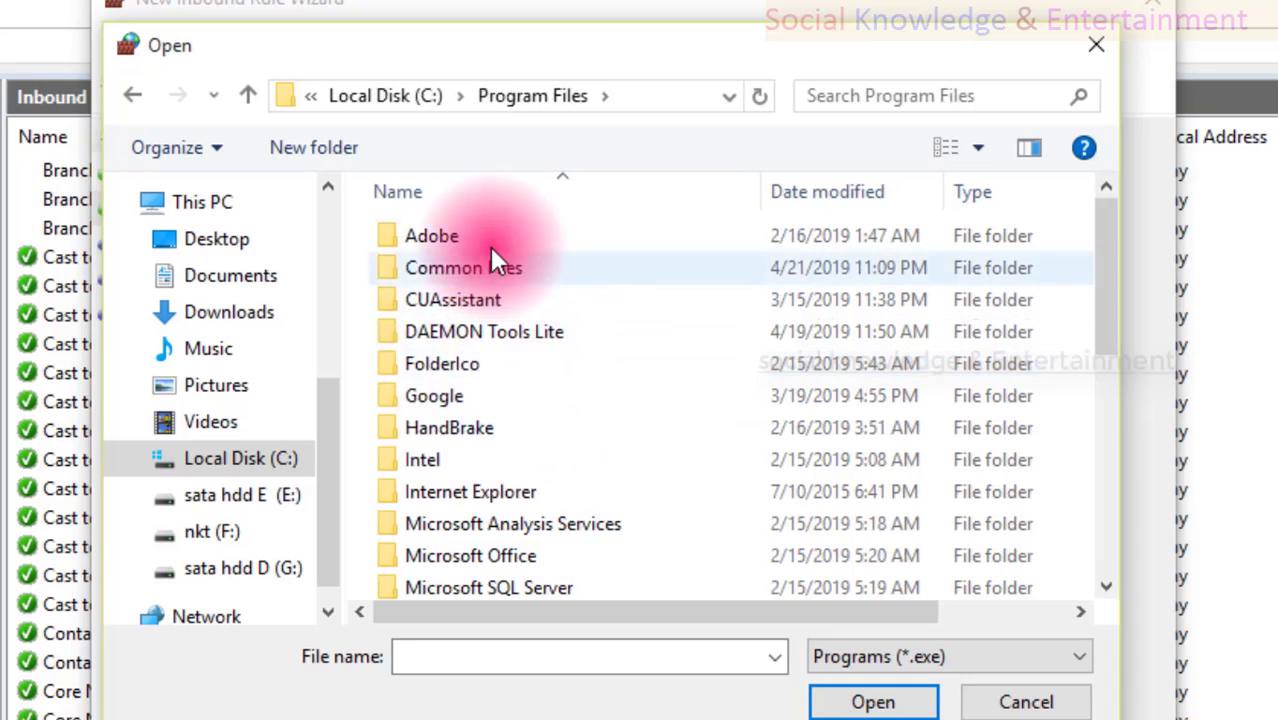
pyautogui.click(248, 95)
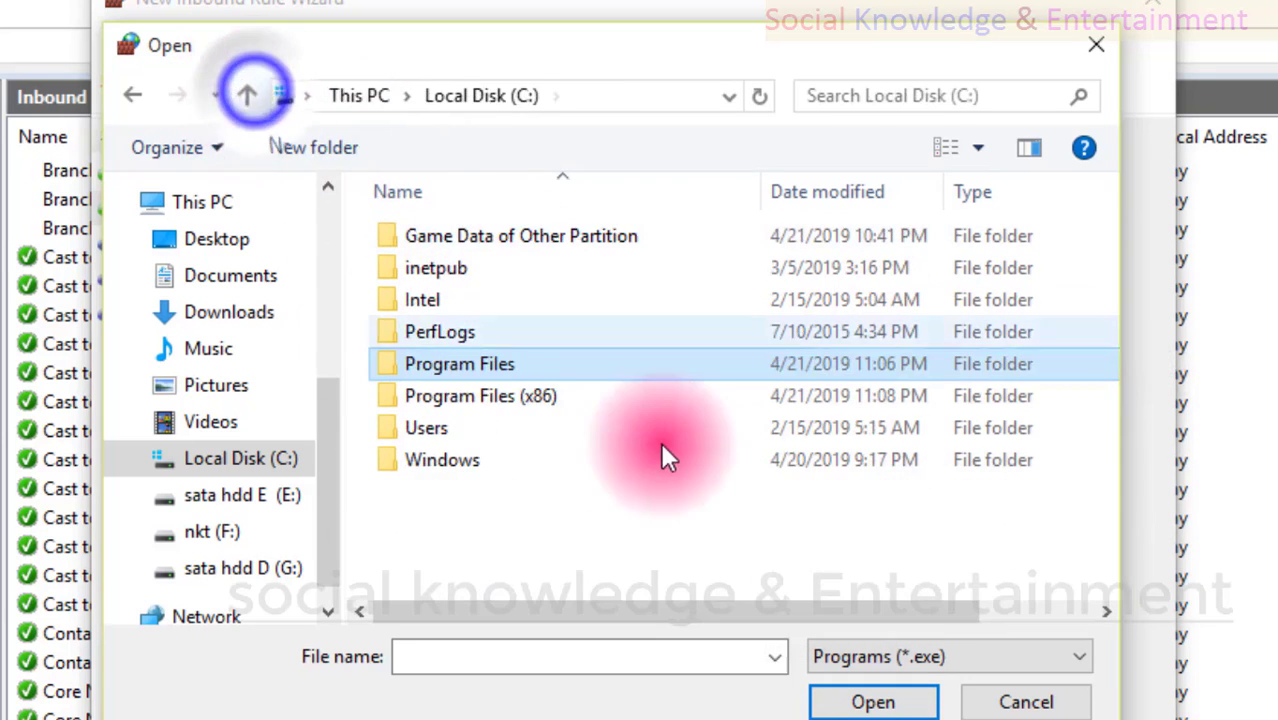
pyautogui.click(590, 406)
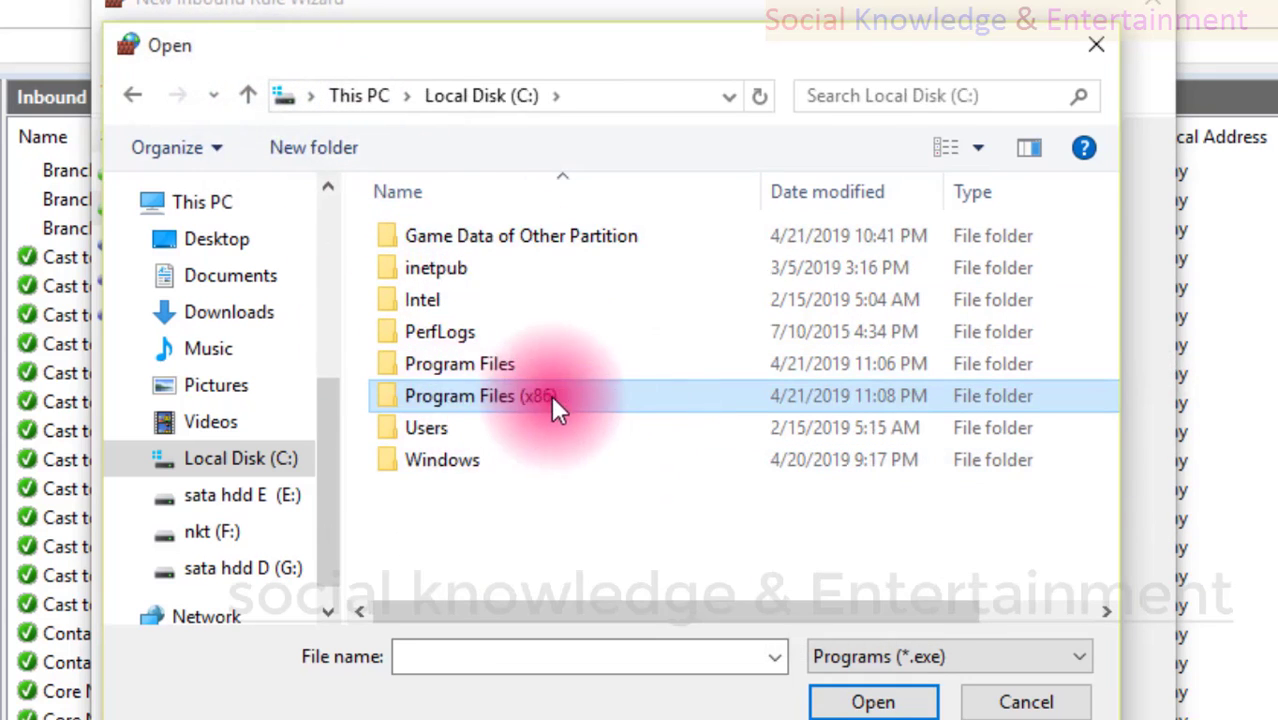
pyautogui.doubleClick(500, 405)
pyautogui.scroll(-4, 480, 380)
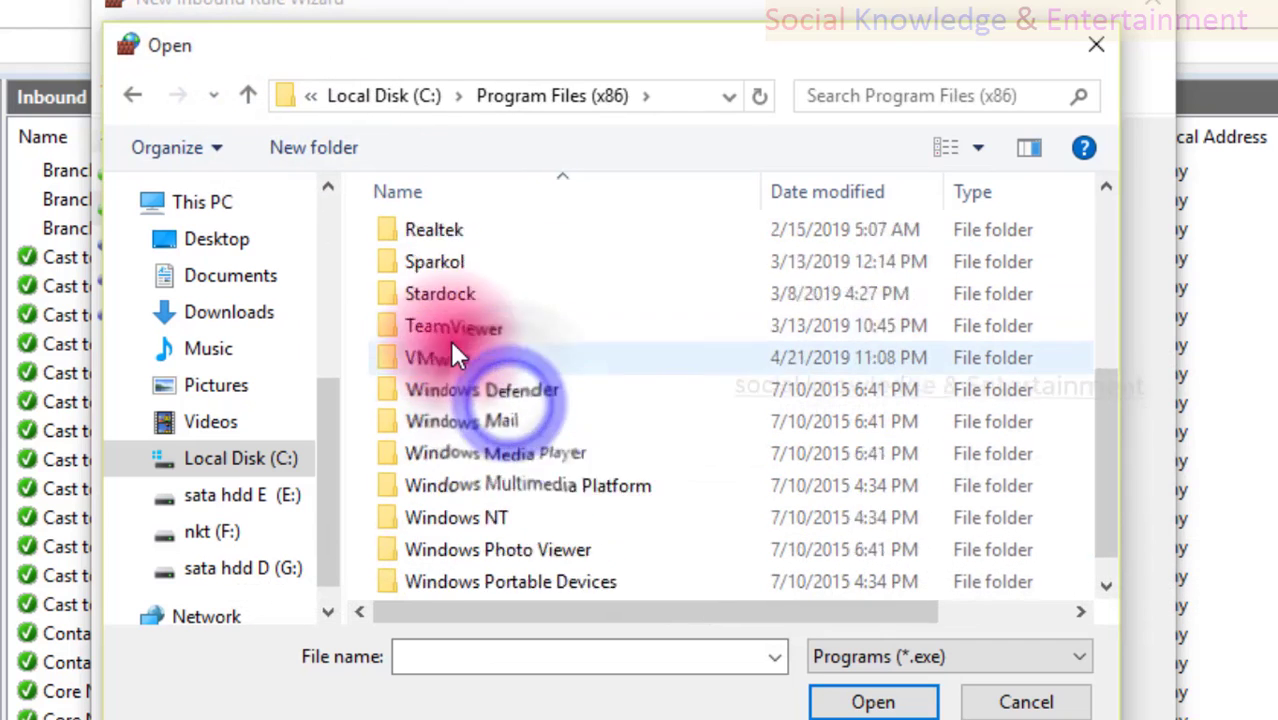
pyautogui.scroll(5, 535, 487)
pyautogui.scroll(-5, 500, 360)
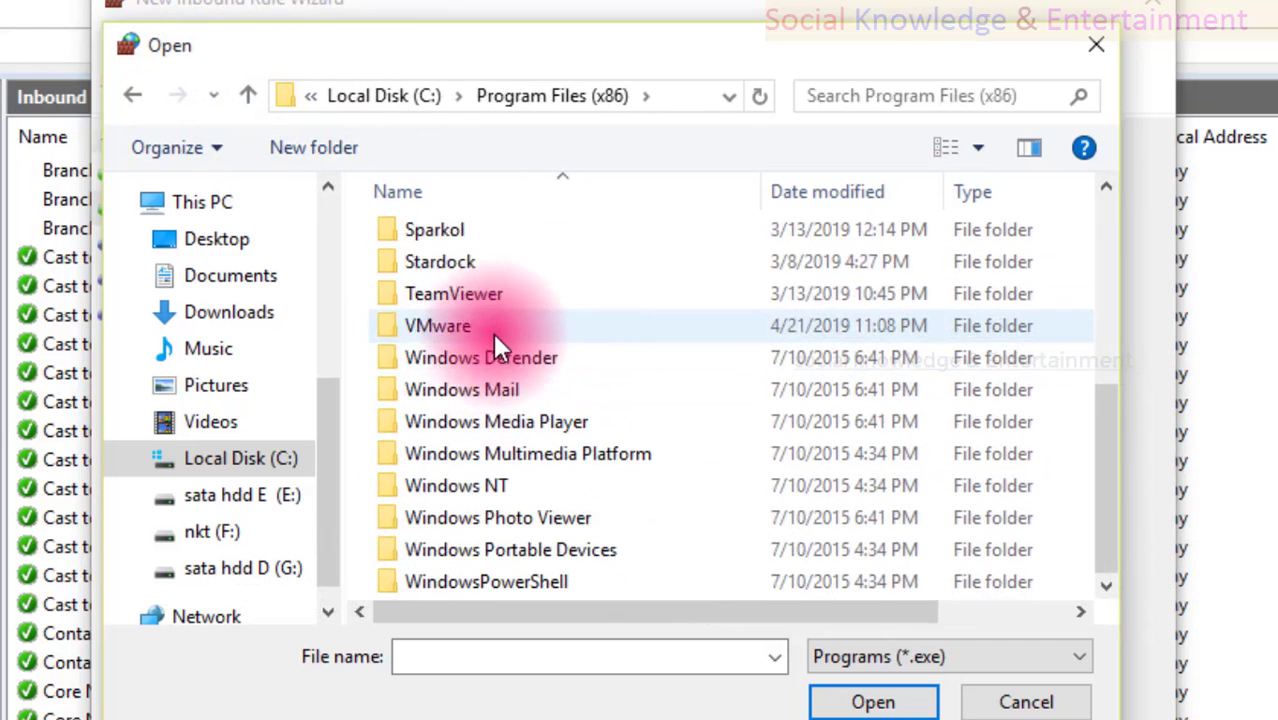
pyautogui.click(248, 95)
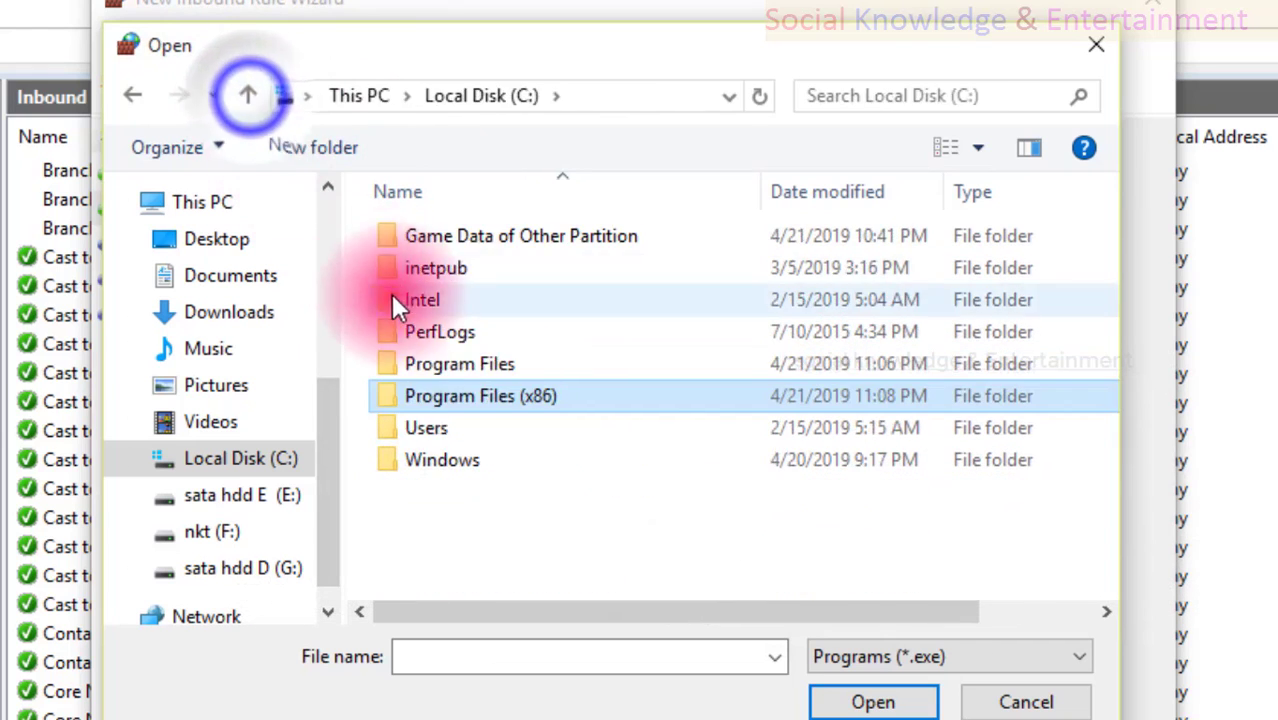
# Compare the folders inside Program Files and Program Files (x86) once more, ending back on Local Disk (C:)
pyautogui.doubleClick(415, 368)
pyautogui.scroll(-5, 460, 345)
pyautogui.scroll(5, 475, 395)
pyautogui.click(248, 95)
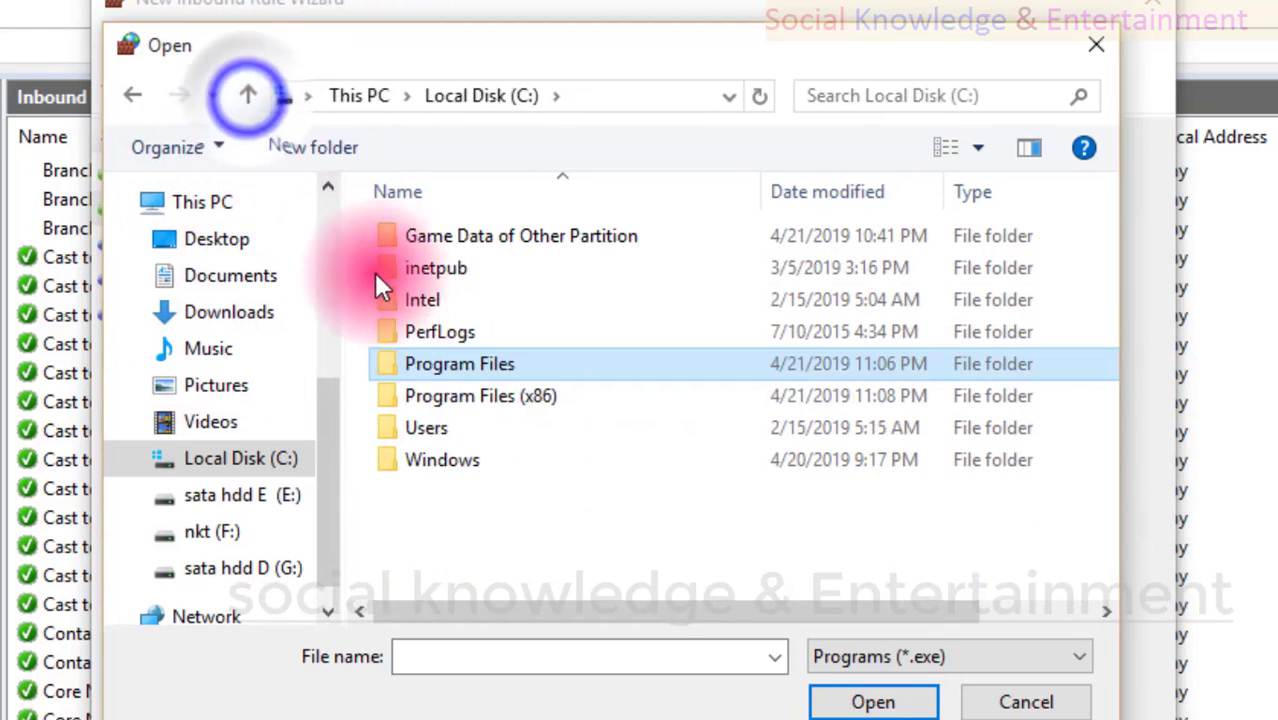
pyautogui.doubleClick(403, 390)
pyautogui.click(254, 96)
# Review the application folders in Program Files from beginning to end, and go back up to Local Disk (C:)
pyautogui.doubleClick(405, 365)
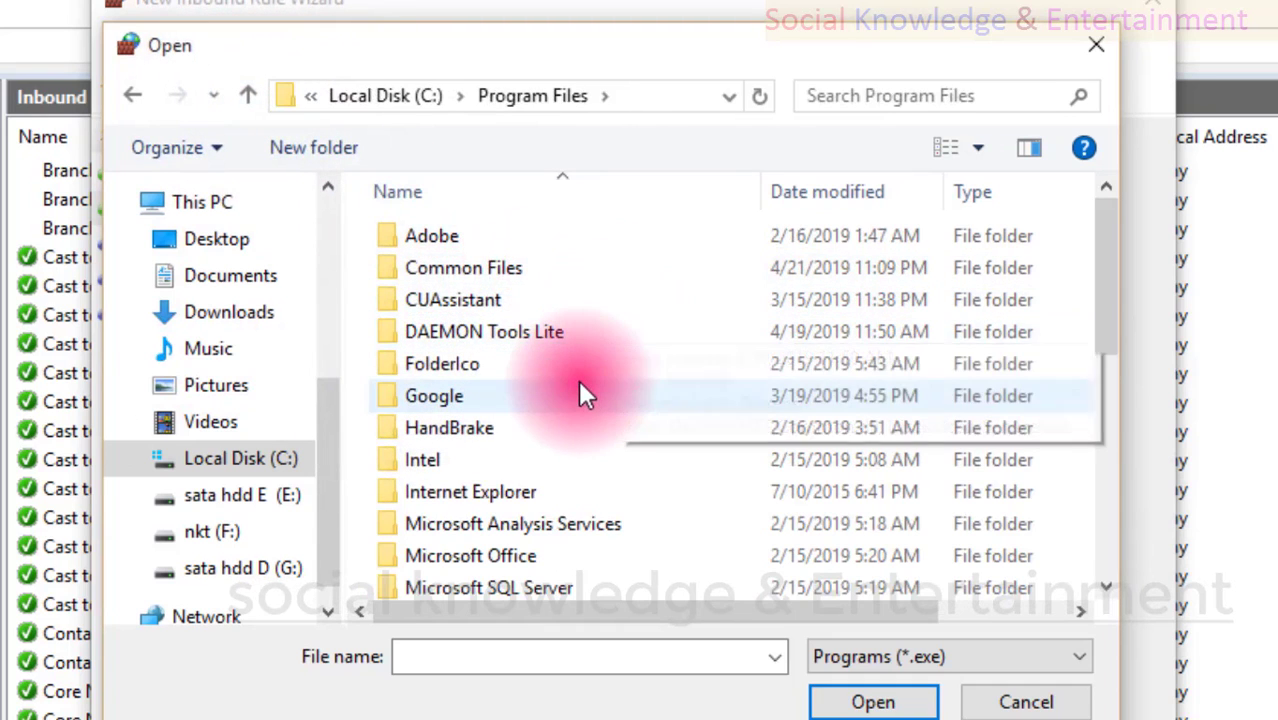
pyautogui.scroll(-4, 551, 389)
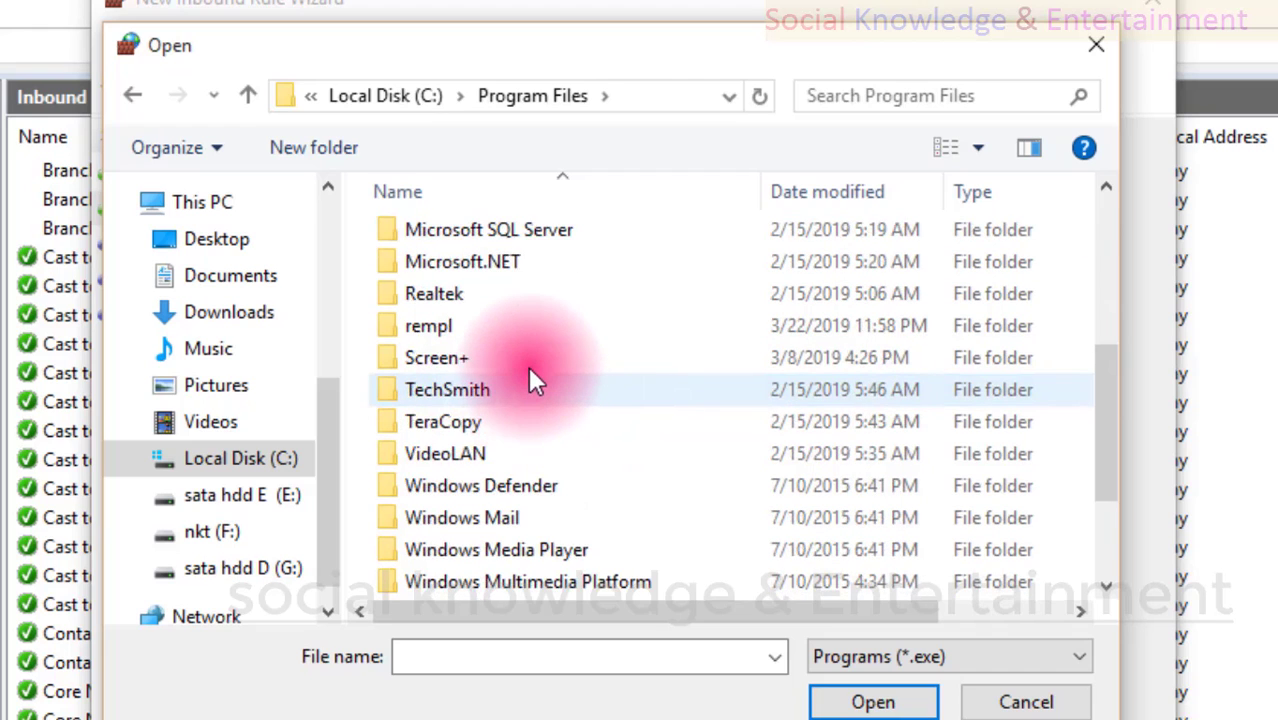
pyautogui.scroll(-1, 530, 370)
pyautogui.scroll(-1, 528, 366)
pyautogui.scroll(5, 528, 366)
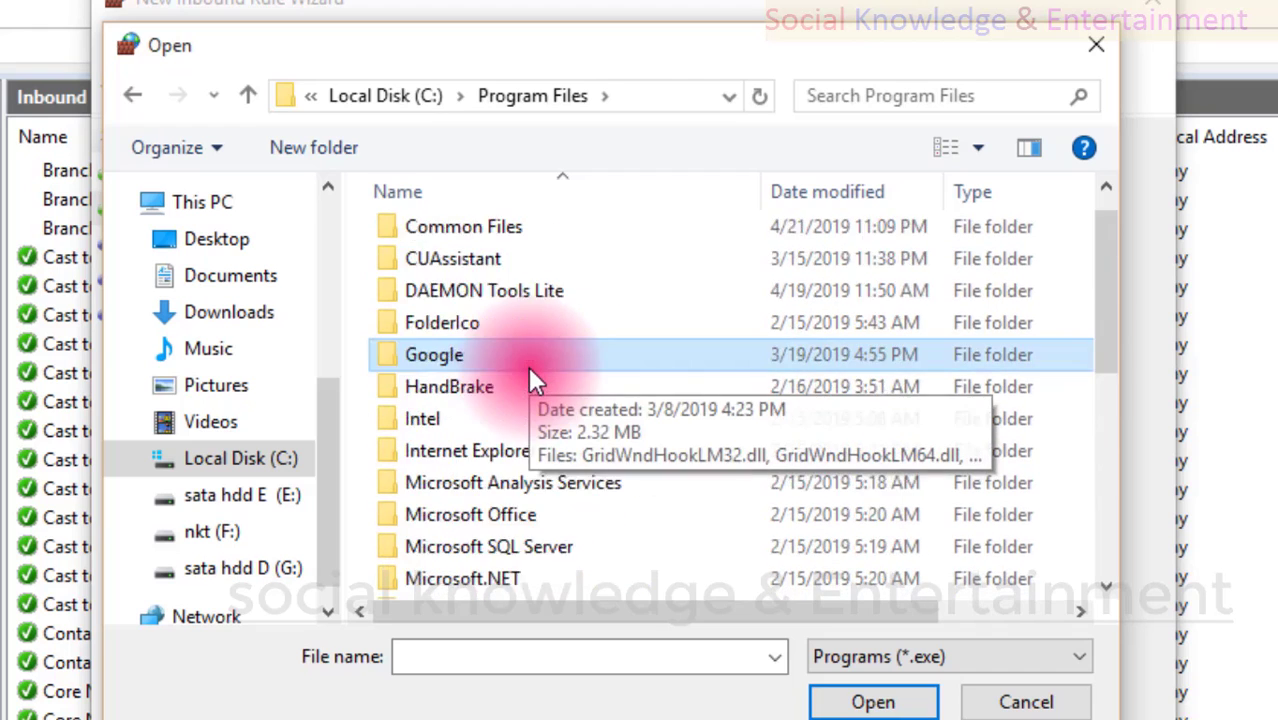
pyautogui.scroll(1, 528, 368)
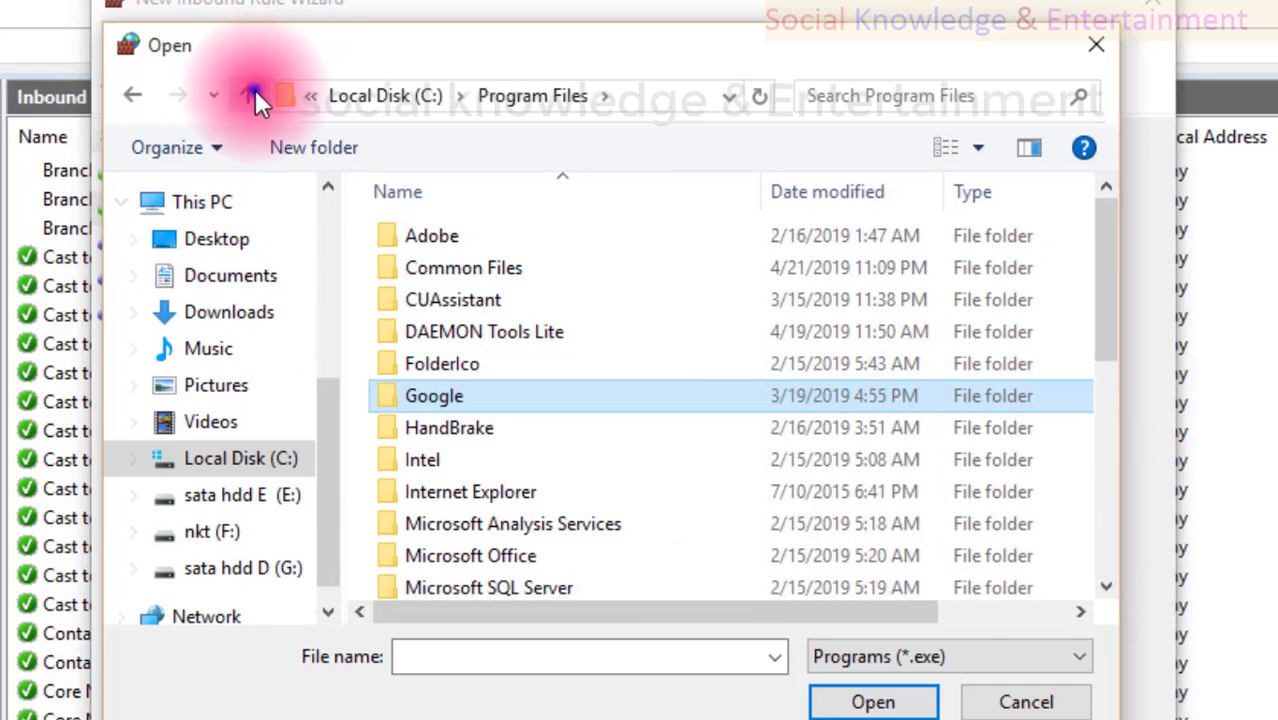
pyautogui.click(248, 95)
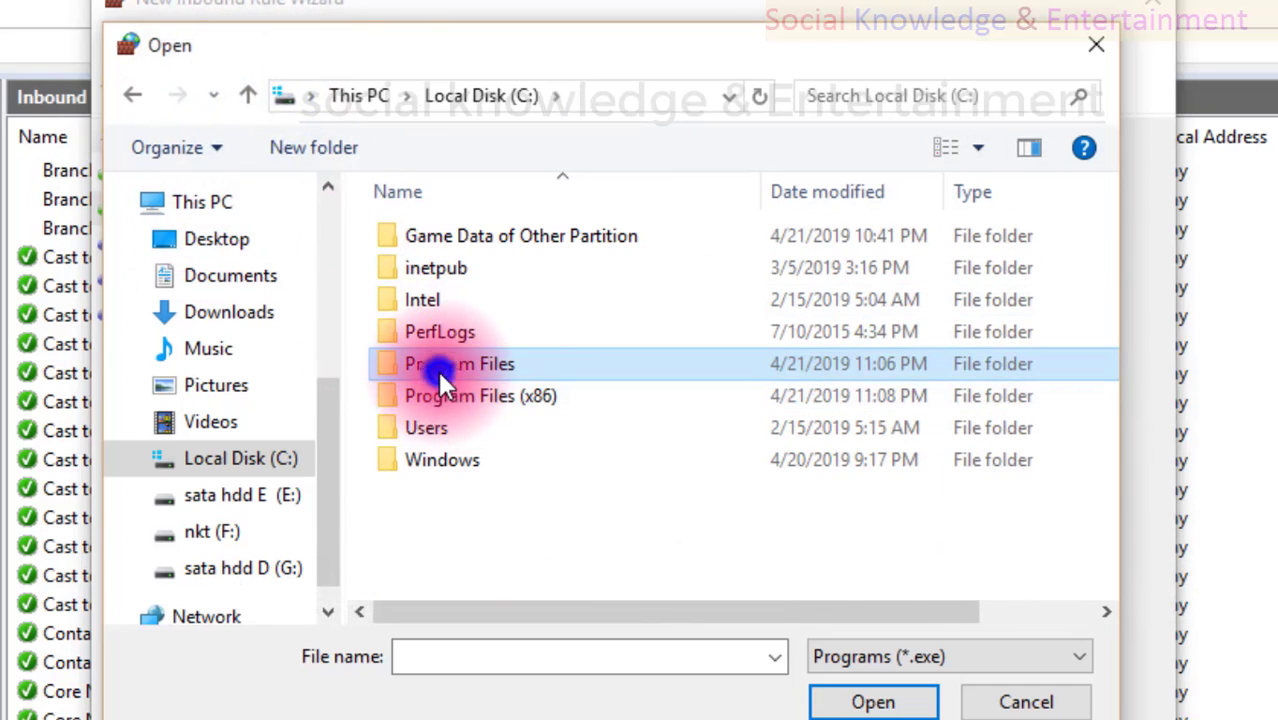
# Look inside the Google Earth Pro folder within Program Files, and return to Local Disk (C:)
pyautogui.doubleClick(438, 366)
pyautogui.doubleClick(438, 366)
pyautogui.doubleClick(414, 243)
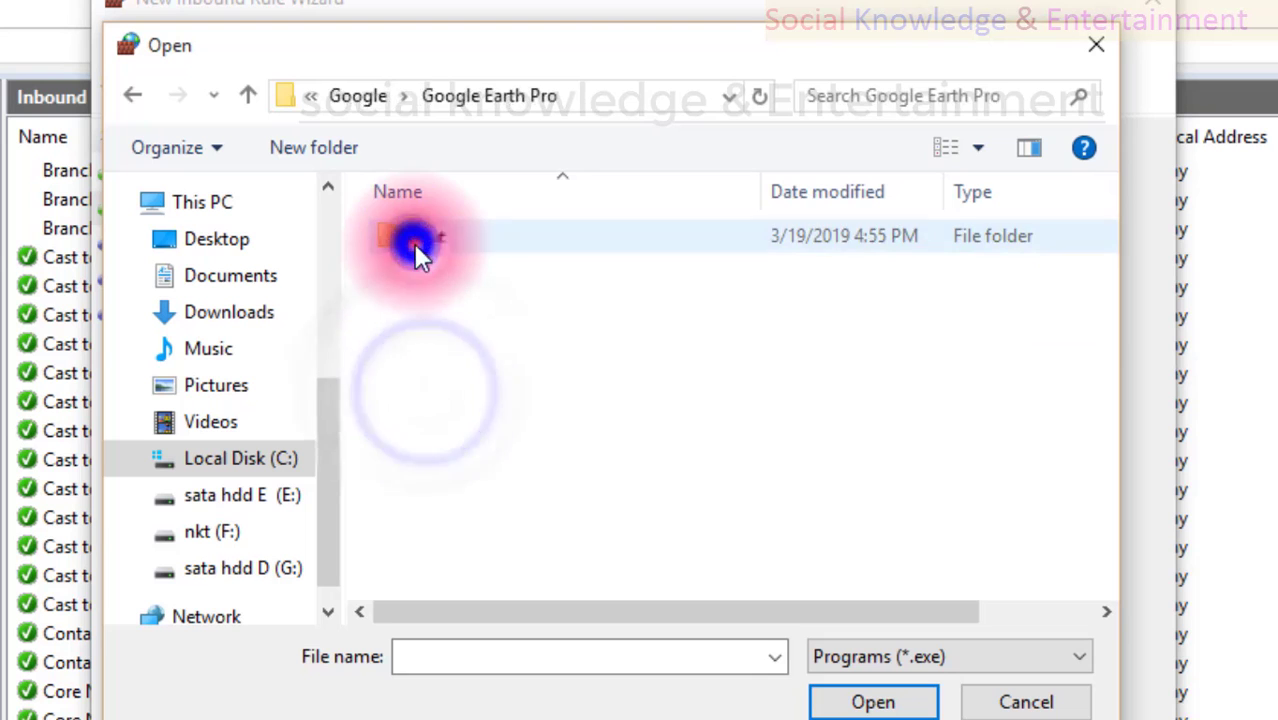
pyautogui.click(252, 95)
pyautogui.click(252, 95)
pyautogui.click(252, 95)
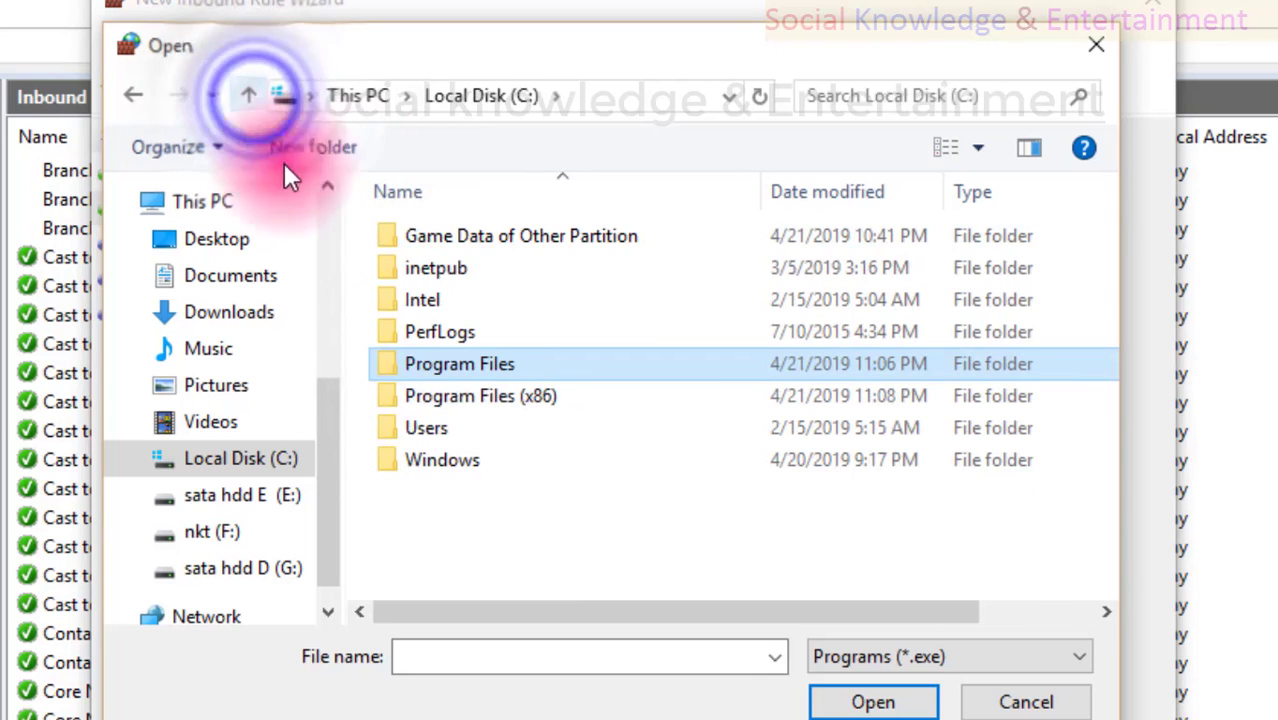
# Select the notepad++ application in the Notepad++ folder under Program Files (x86)
pyautogui.doubleClick(392, 396)
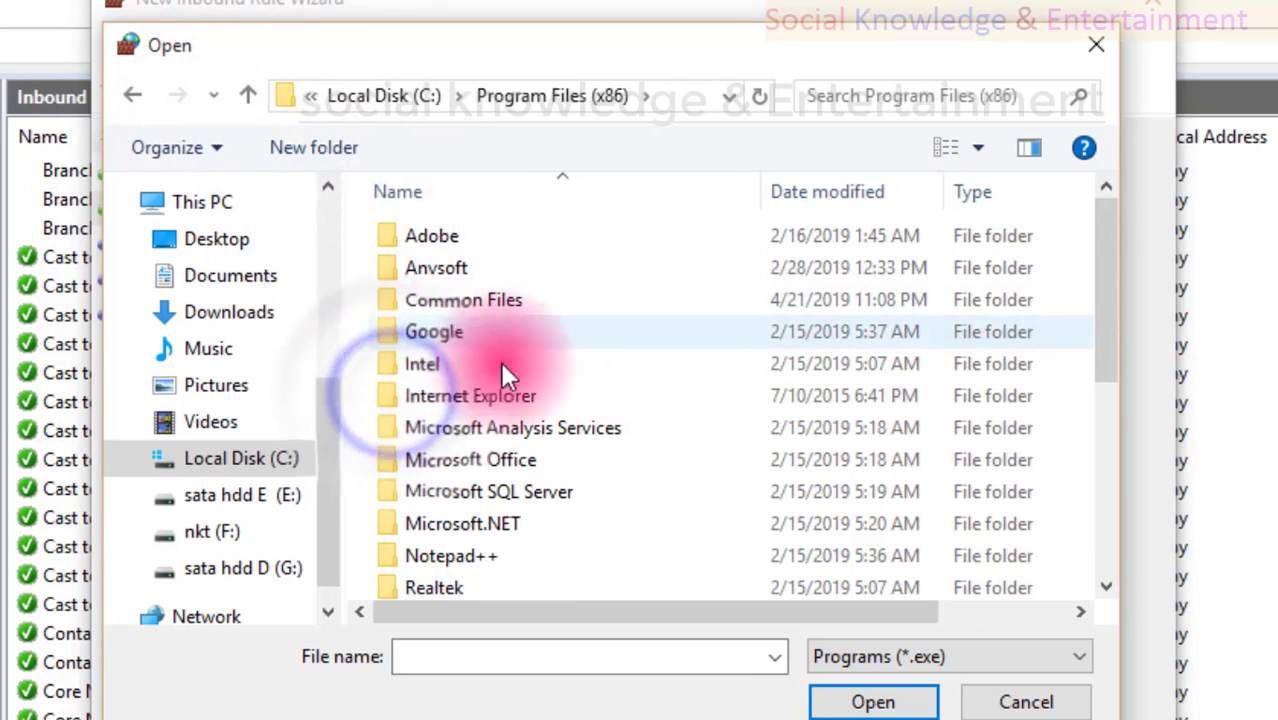
pyautogui.scroll(-3, 506, 482)
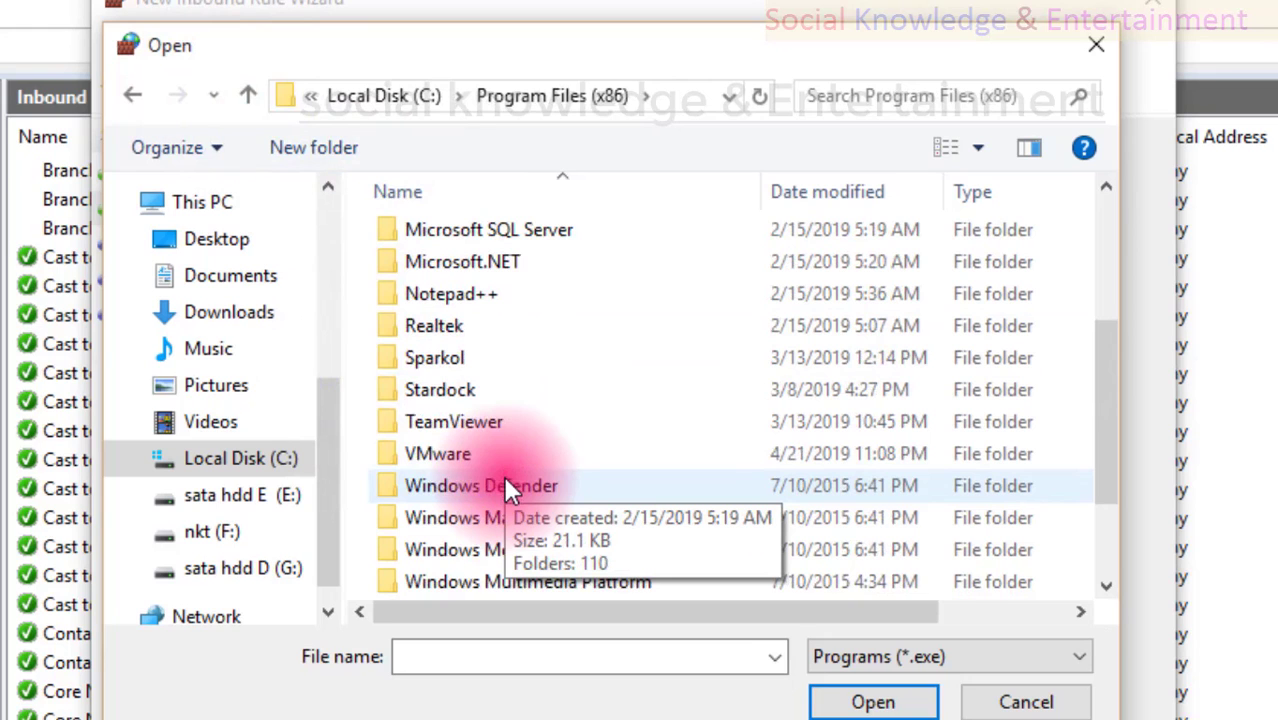
pyautogui.click(462, 284)
pyautogui.doubleClick(461, 282)
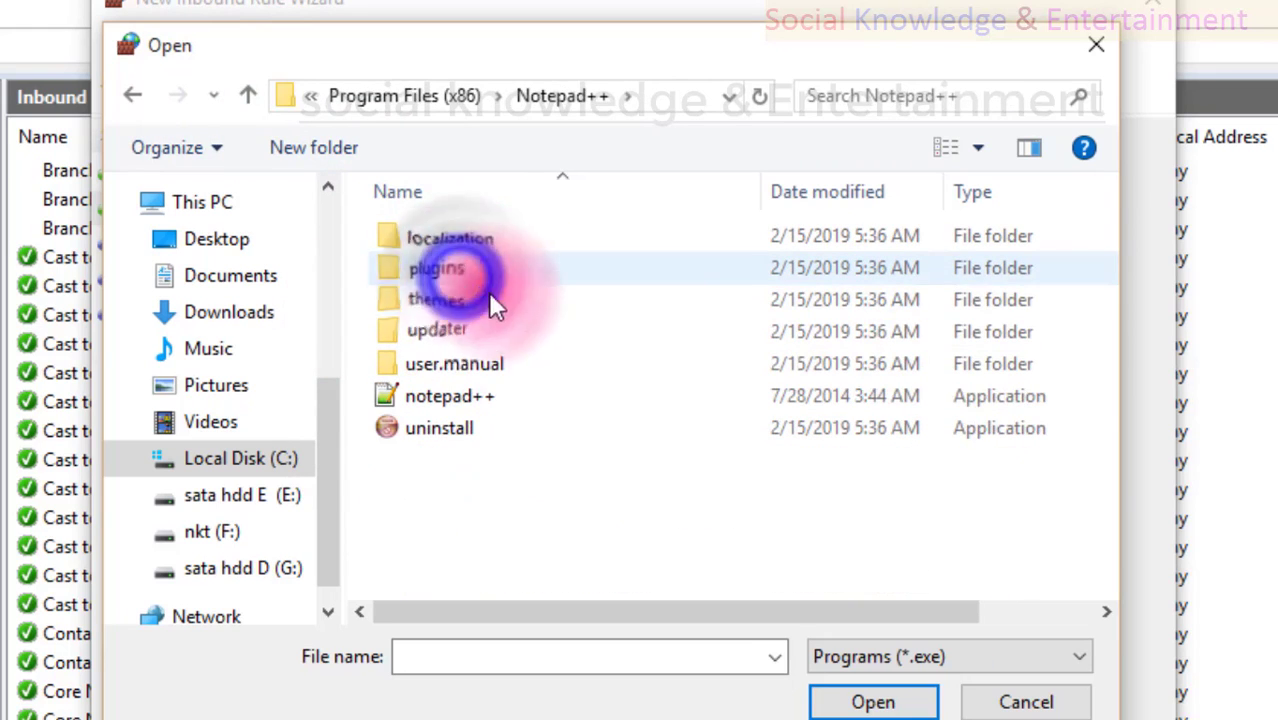
pyautogui.click(497, 402)
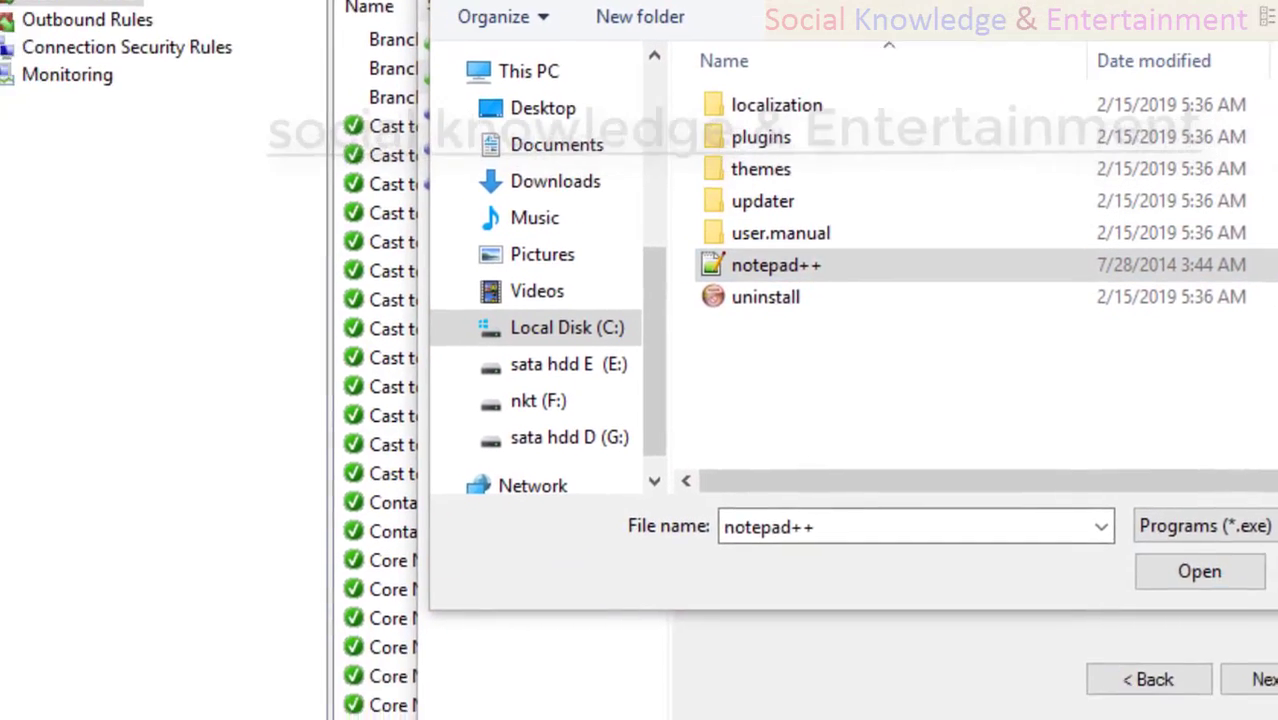
# Bring up the Start menu, dismiss it and select the notepad++ application again
pyautogui.click(22, 717)
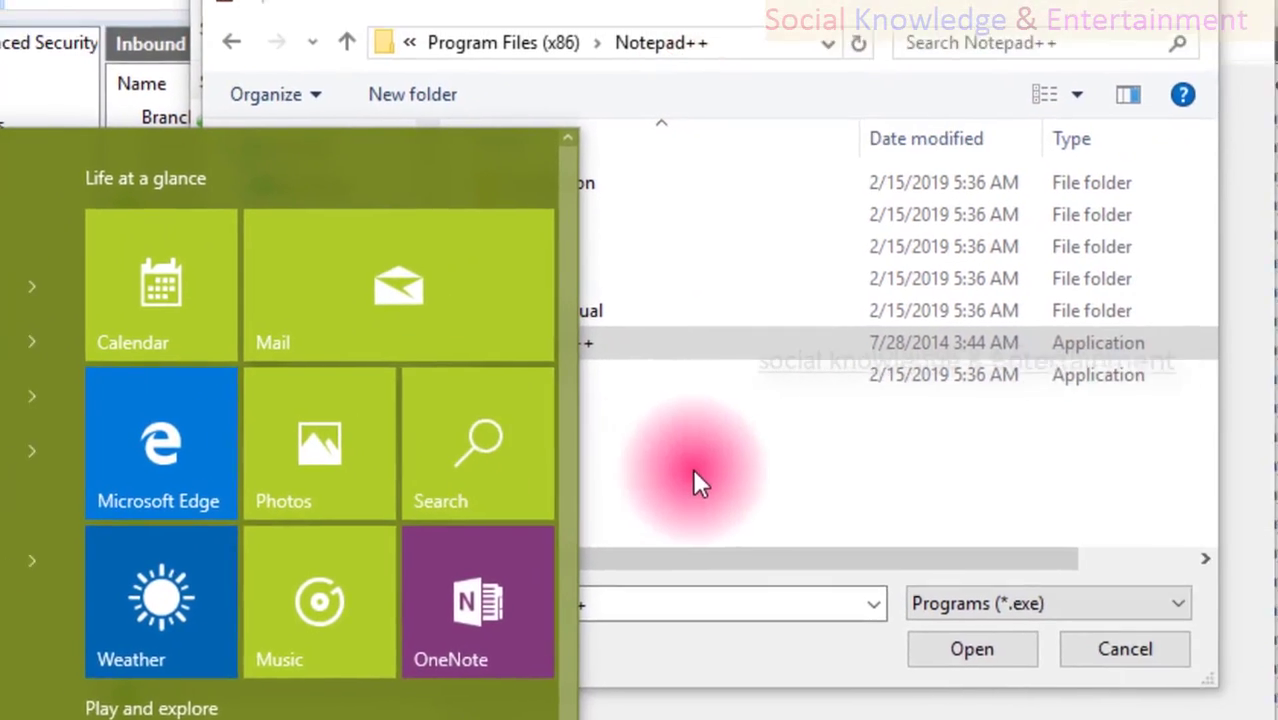
pyautogui.click(975, 385)
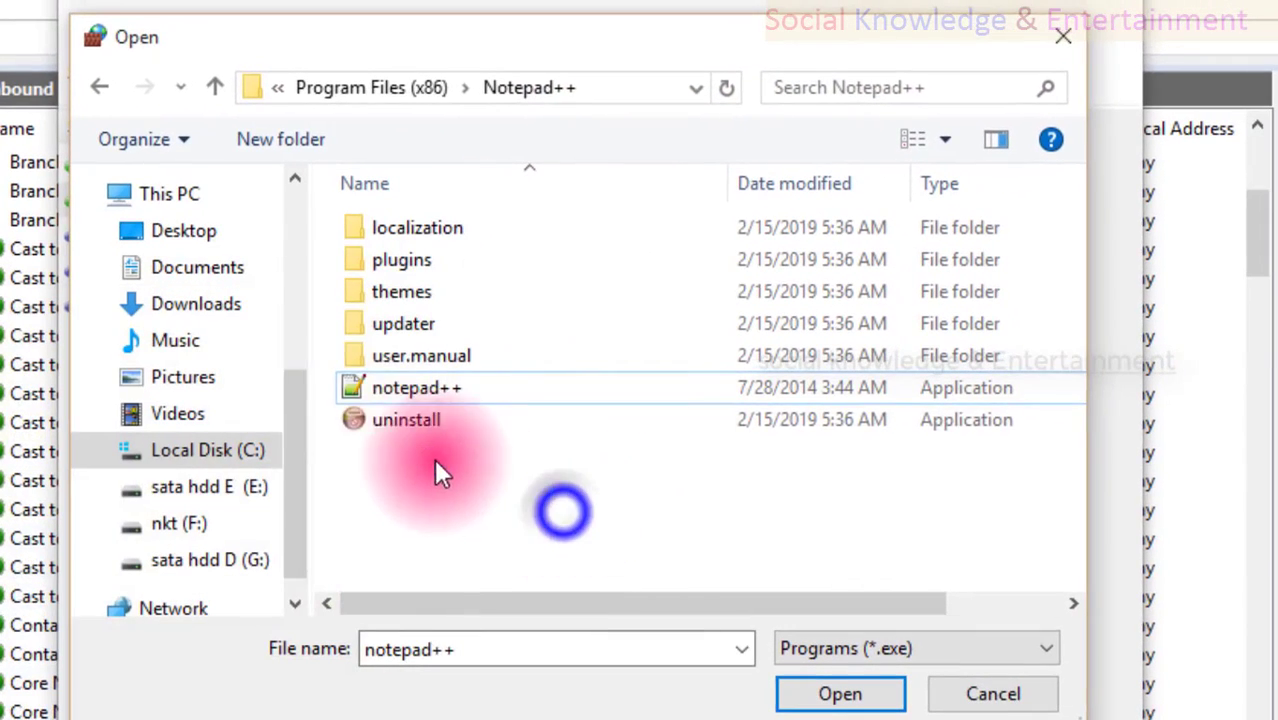
pyautogui.click(388, 388)
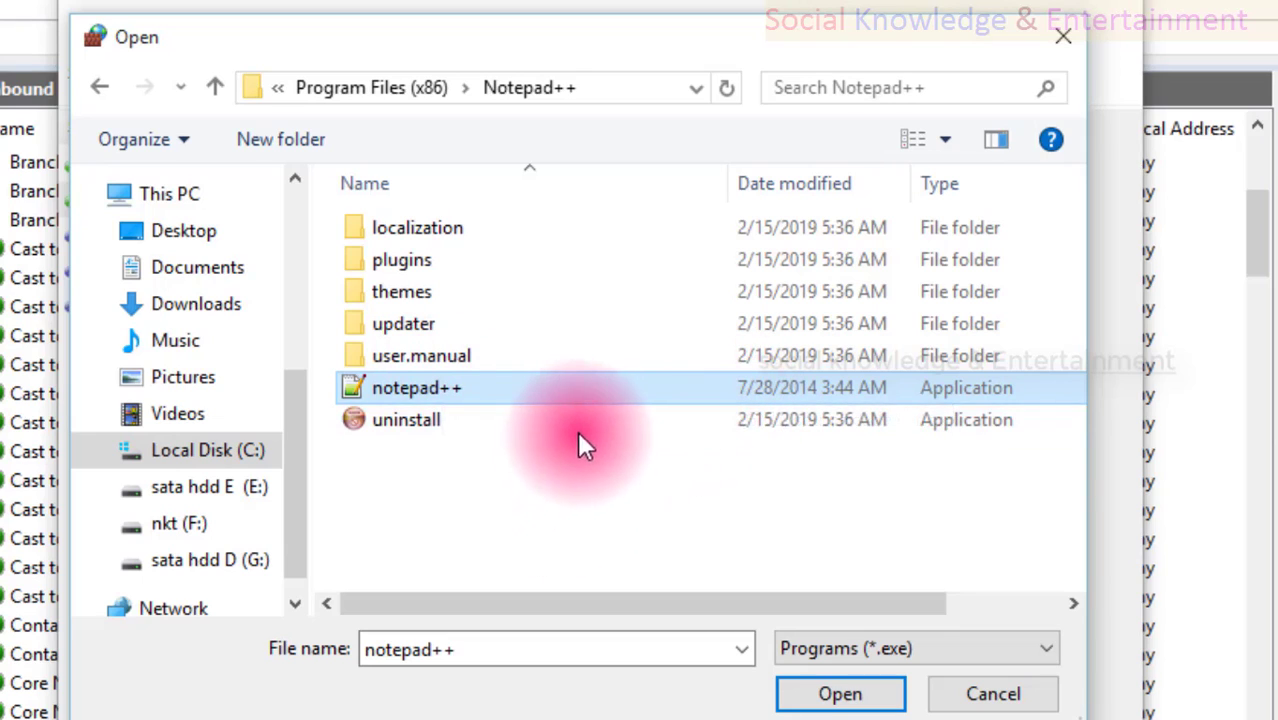
# Check the Programs (*.exe) file type filter without changing it, and select the updater folder
pyautogui.moveTo(630, 393)
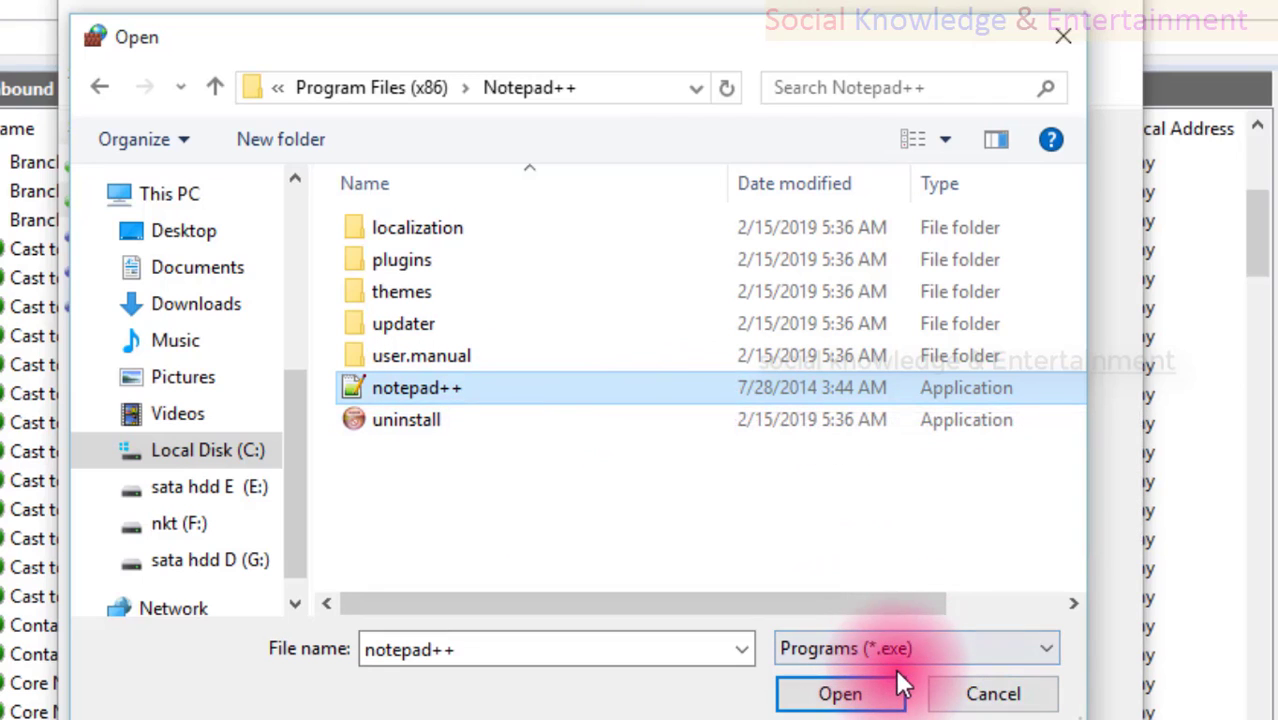
pyautogui.click(868, 648)
pyautogui.click(868, 648)
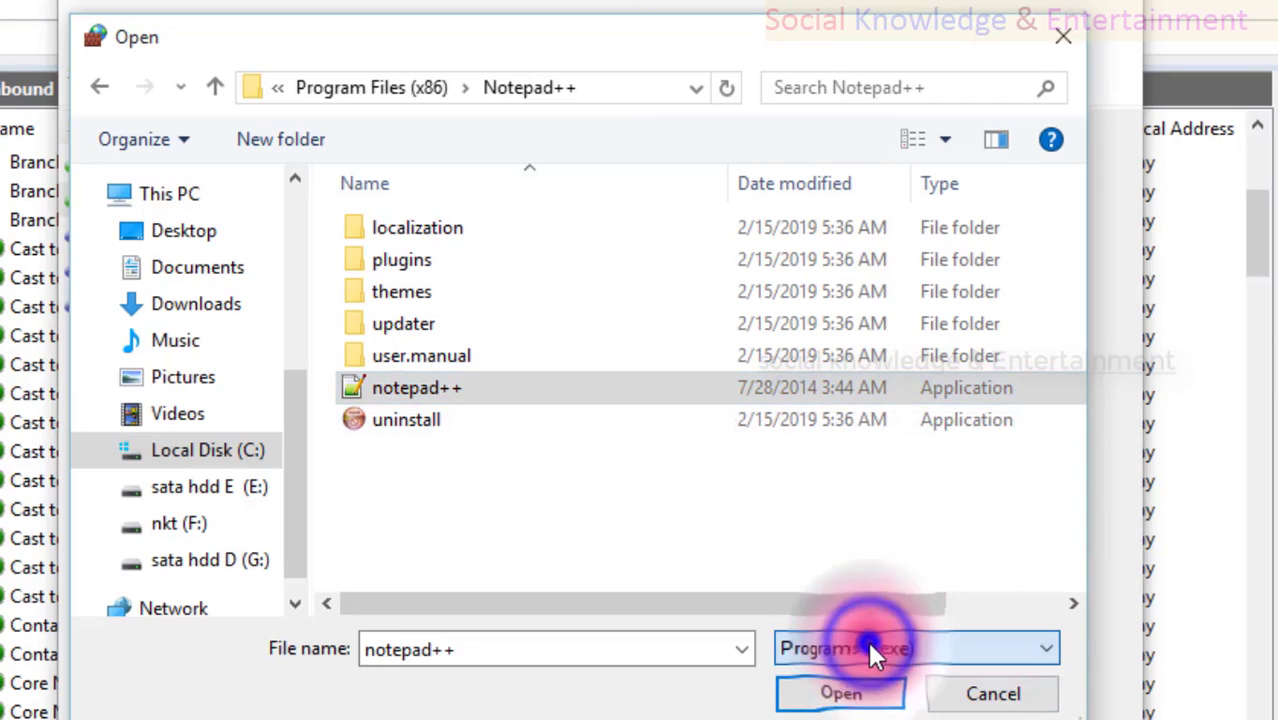
pyautogui.click(691, 397)
pyautogui.click(628, 336)
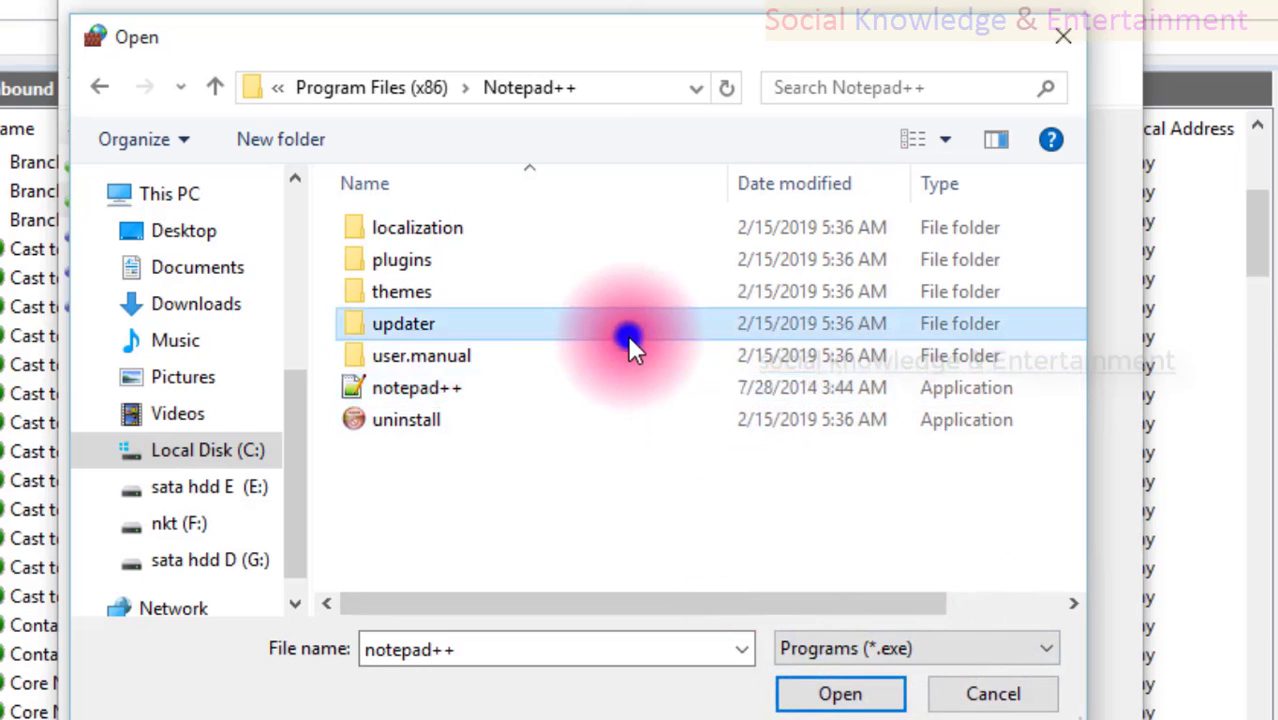
# Look inside the updater folder of Notepad++ and return to the Notepad++ folder
pyautogui.doubleClick(627, 334)
pyautogui.click(439, 227)
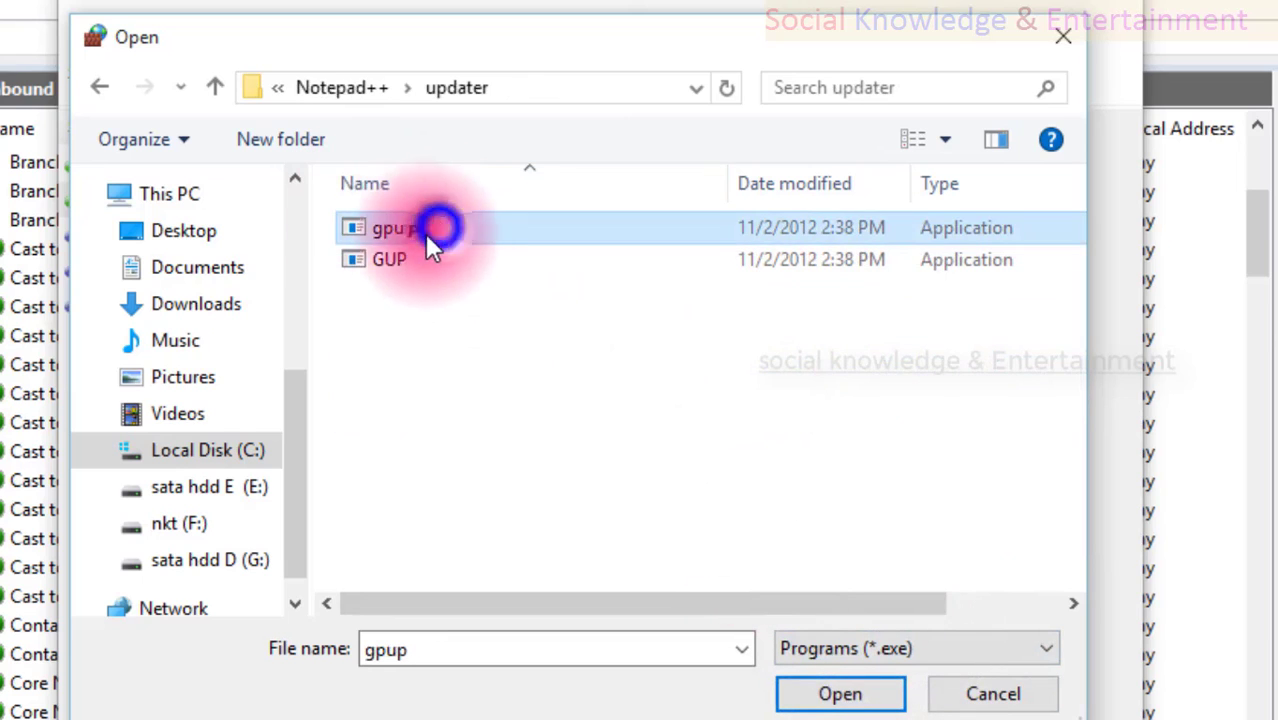
pyautogui.click(212, 87)
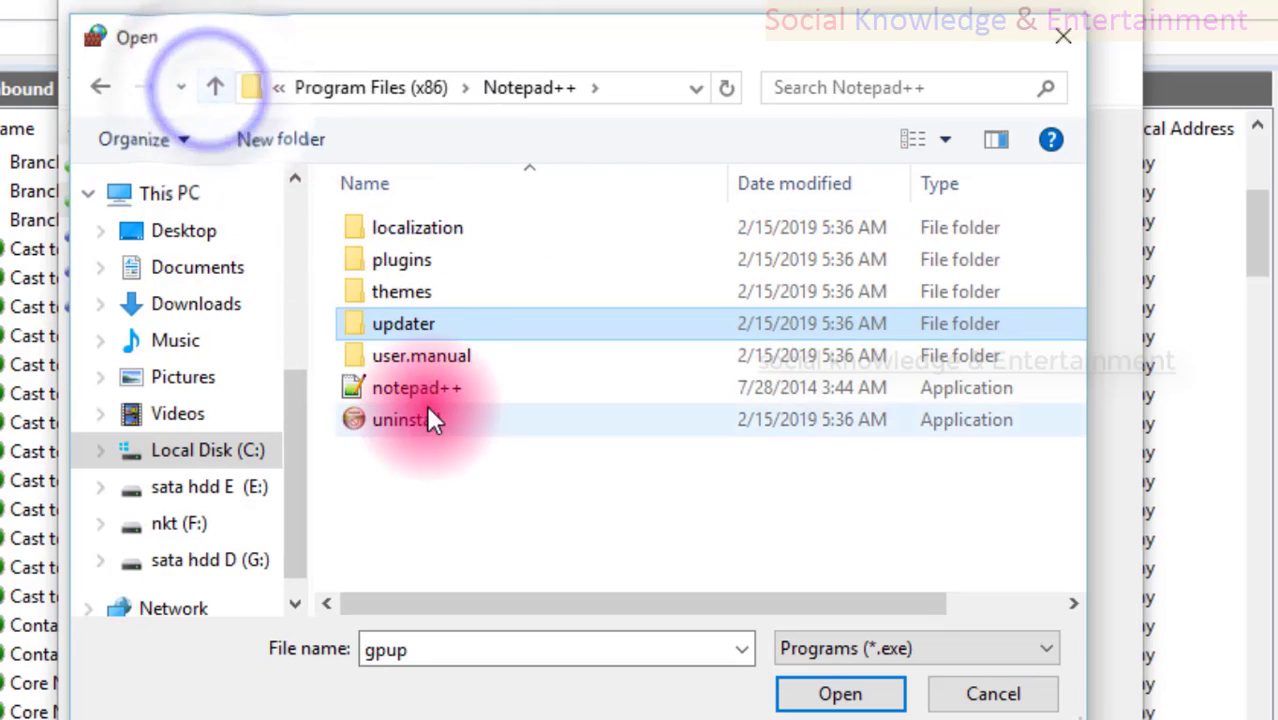
pyautogui.doubleClick(428, 324)
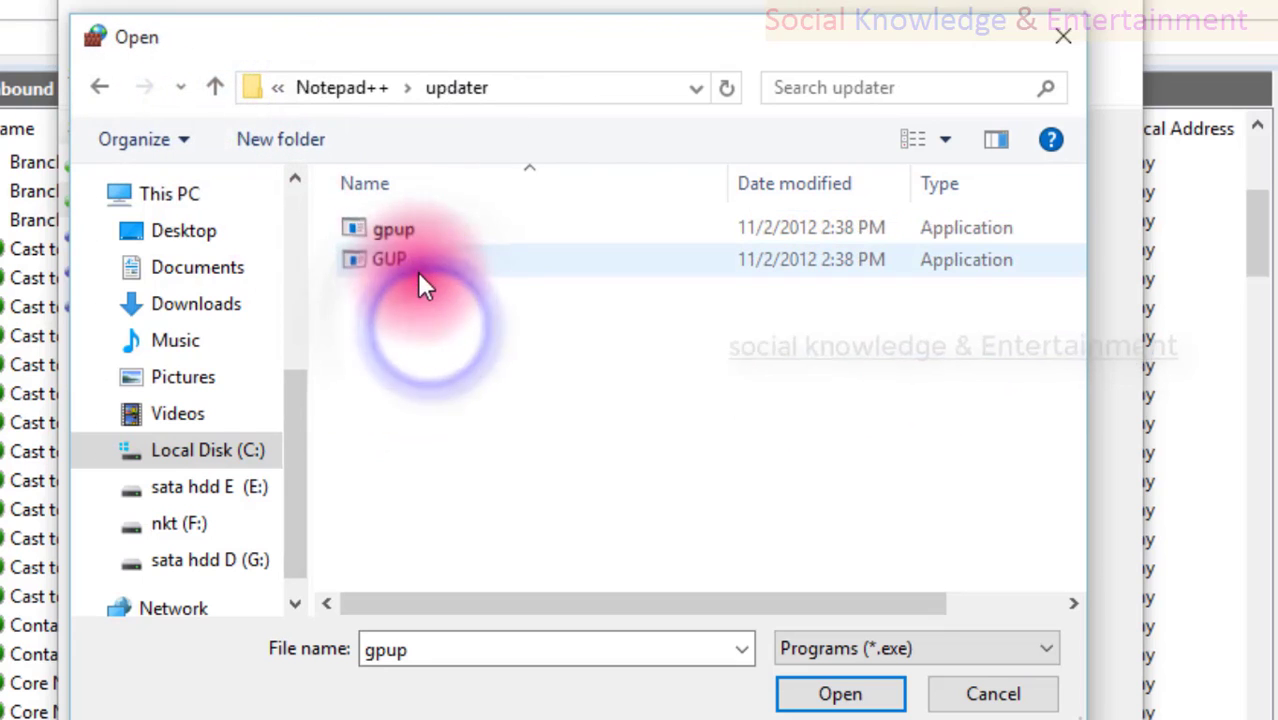
pyautogui.click(216, 90)
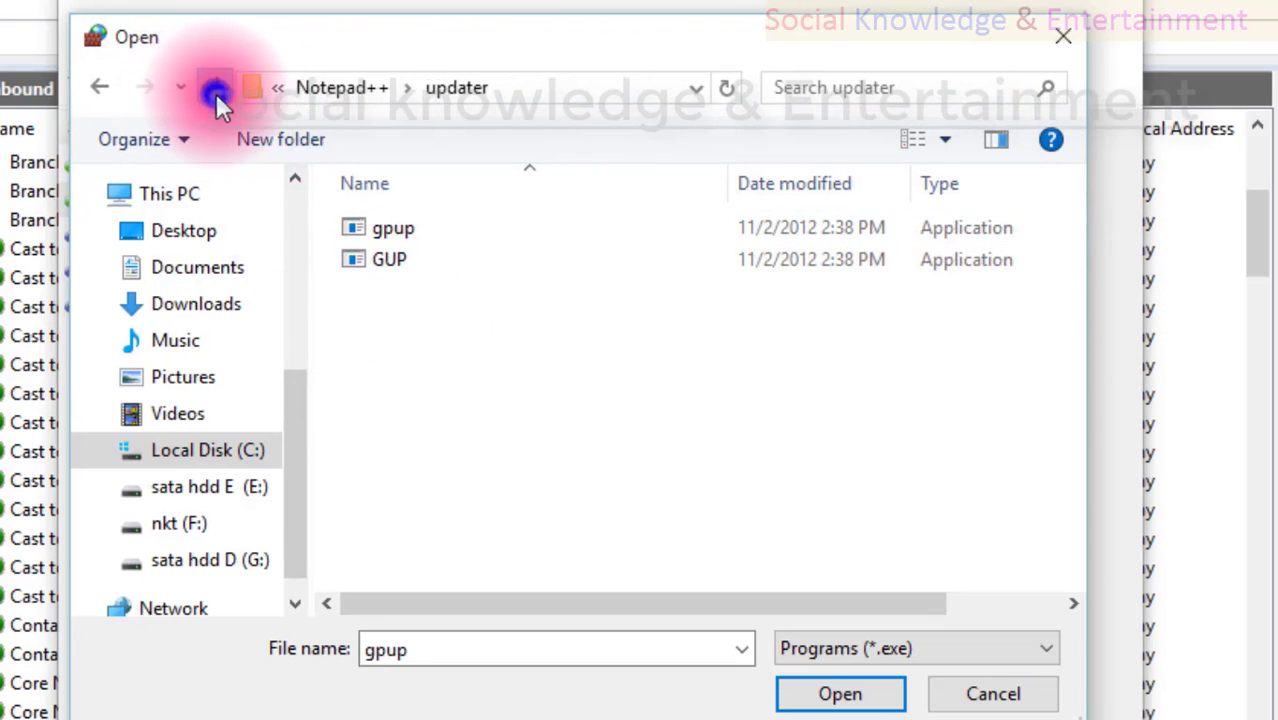
# Choose the notepad++ application from the Notepad++ folder as the rule's program path
pyautogui.click(480, 386)
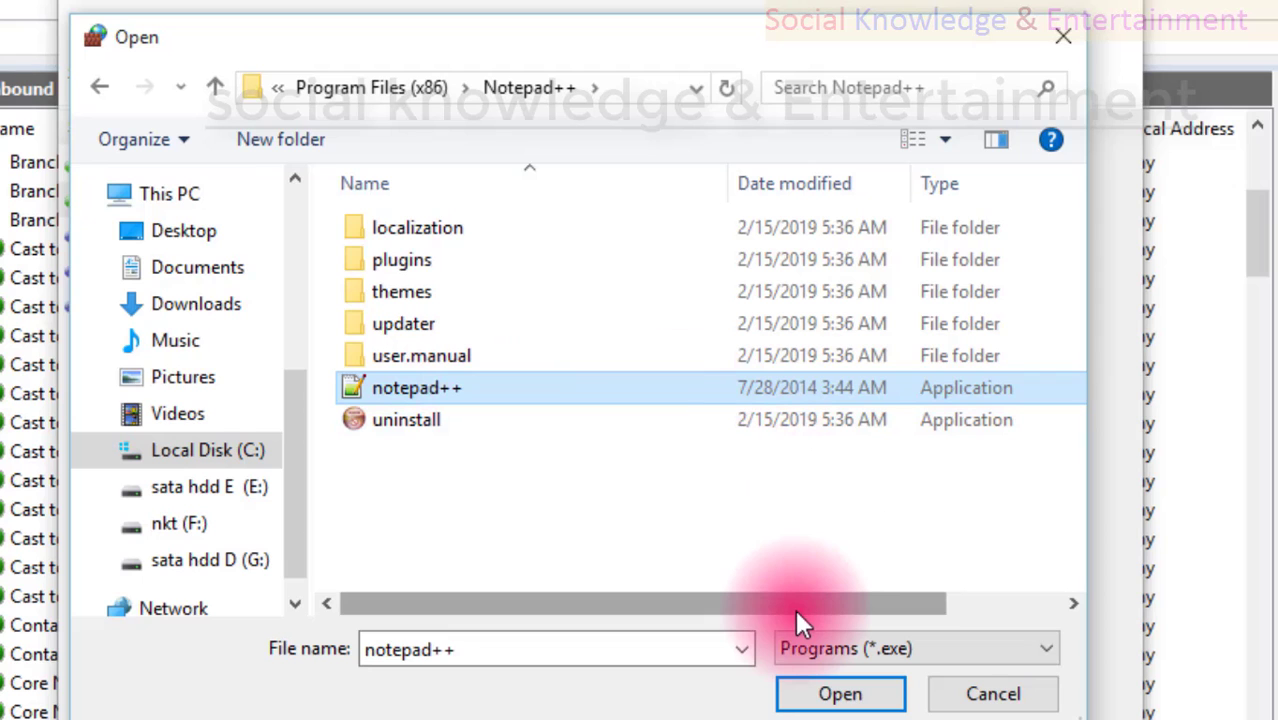
pyautogui.click(838, 694)
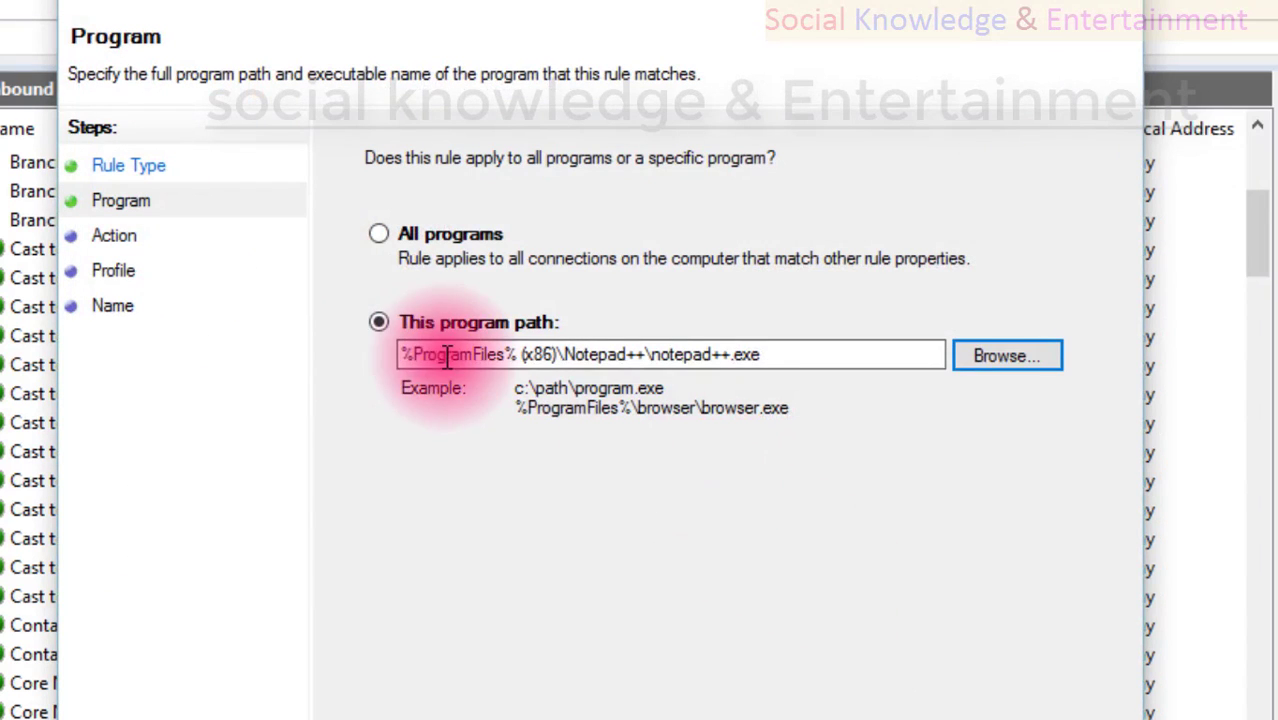
pyautogui.moveTo(830, 365); pyautogui.dragTo(214, 371)
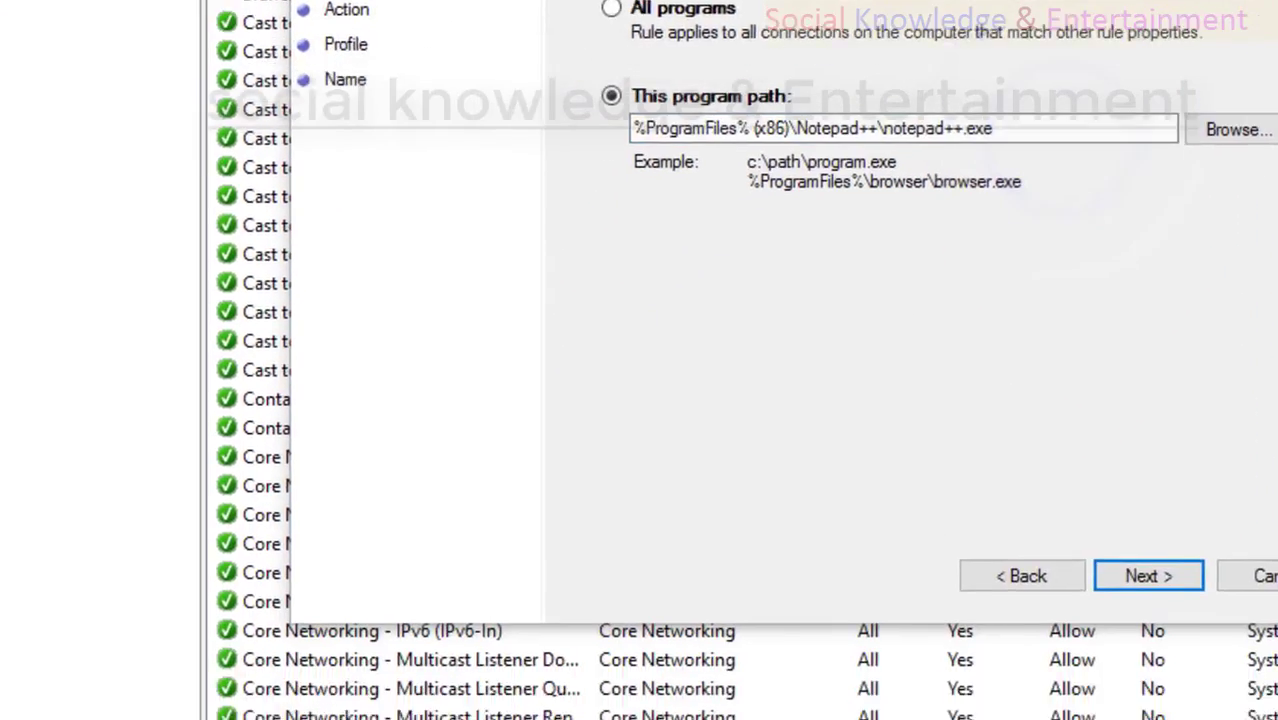
# Look through the full list of installed apps in the Start menu and expand the Java folder
pyautogui.click(20, 700)
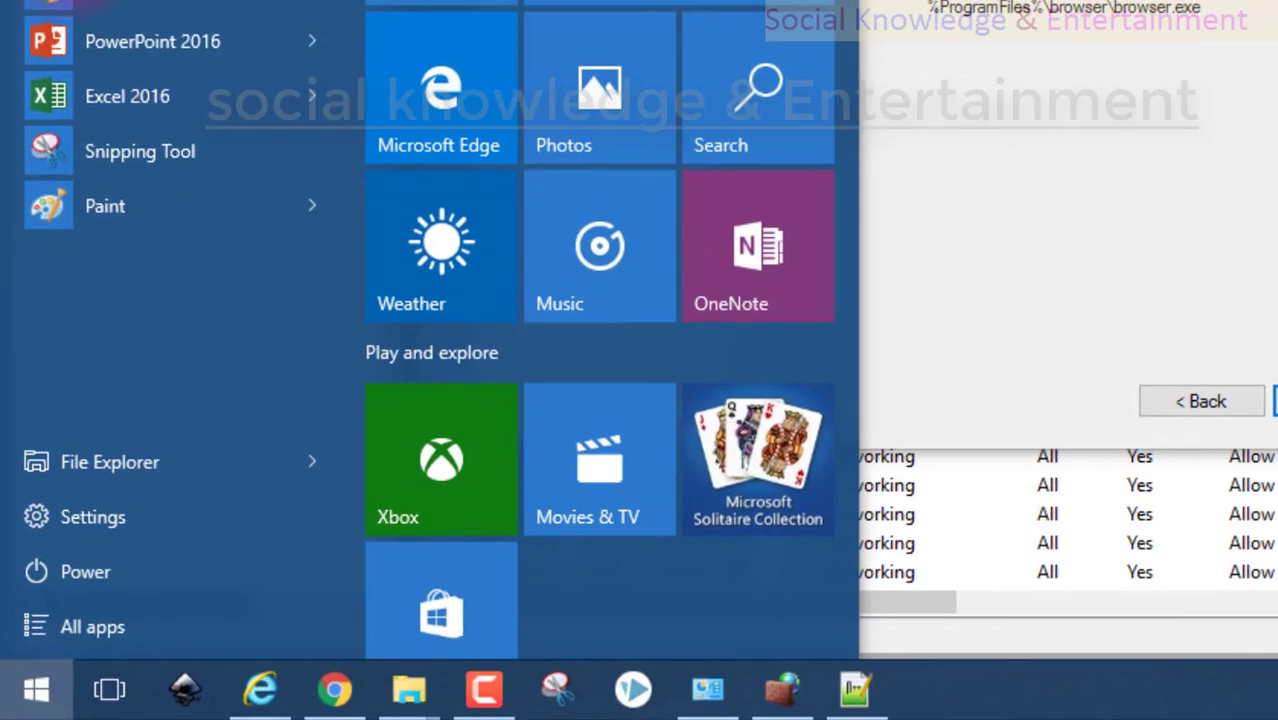
pyautogui.click(51, 630)
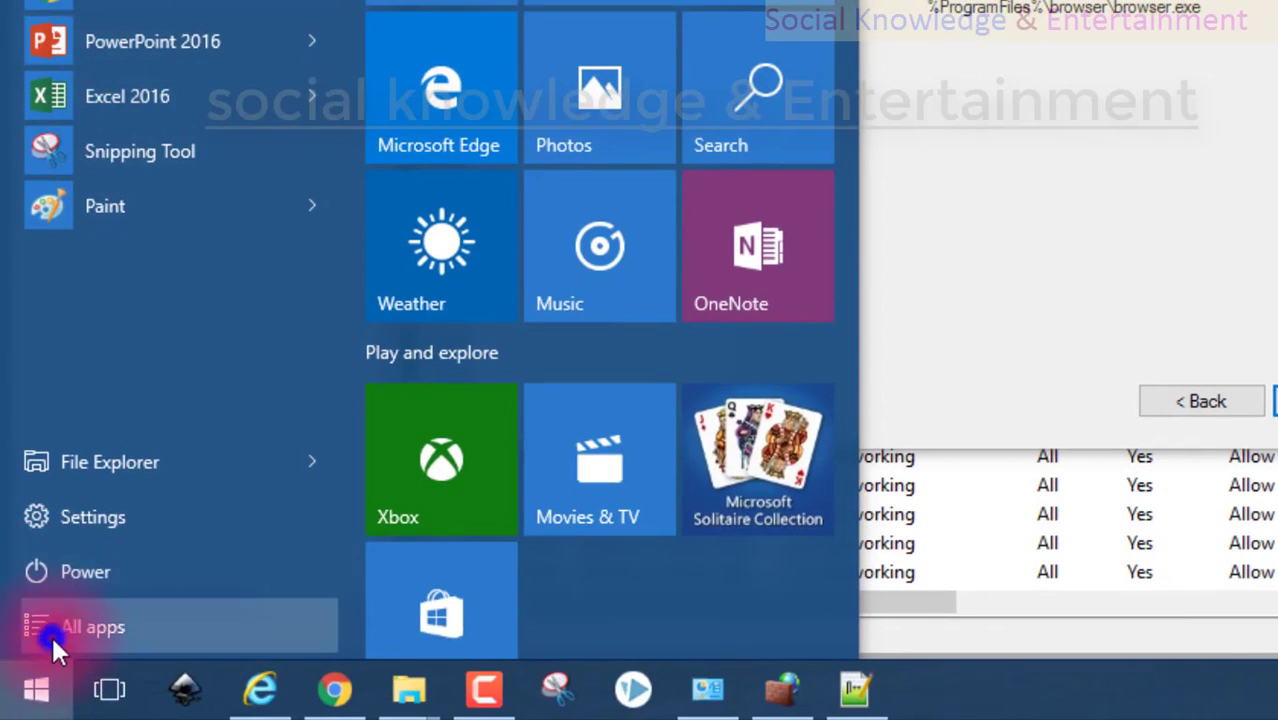
pyautogui.scroll(-10, 70, 240)
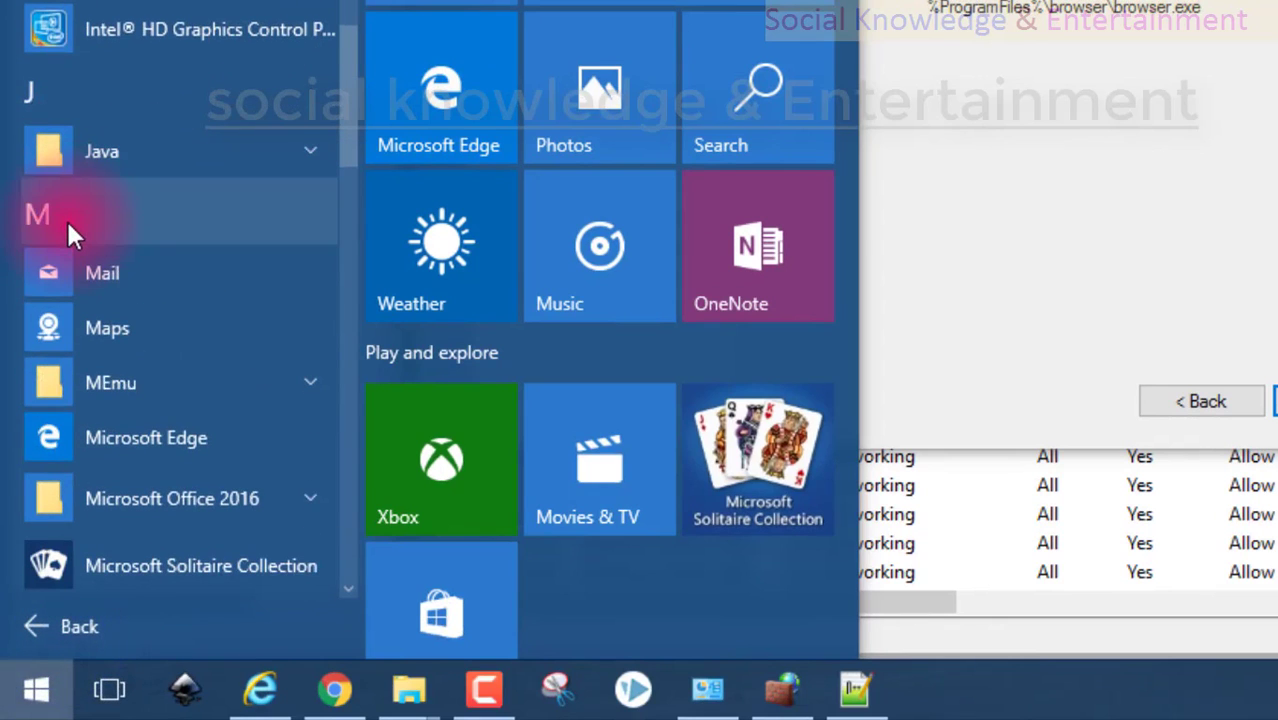
pyautogui.scroll(-10, 66, 218)
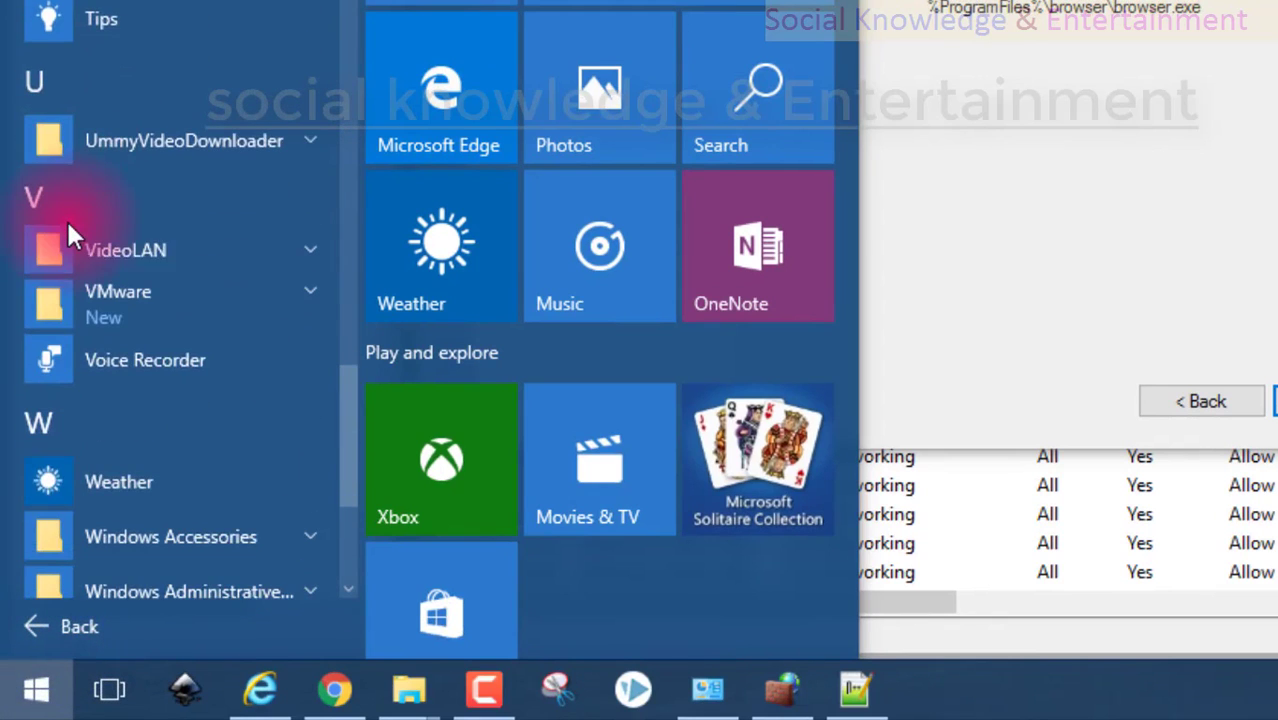
pyautogui.scroll(-4, 84, 191)
pyautogui.scroll(2, 82, 170)
pyautogui.scroll(12, 82, 170)
pyautogui.scroll(-2, 80, 165)
pyautogui.scroll(5, 78, 160)
pyautogui.click(104, 210)
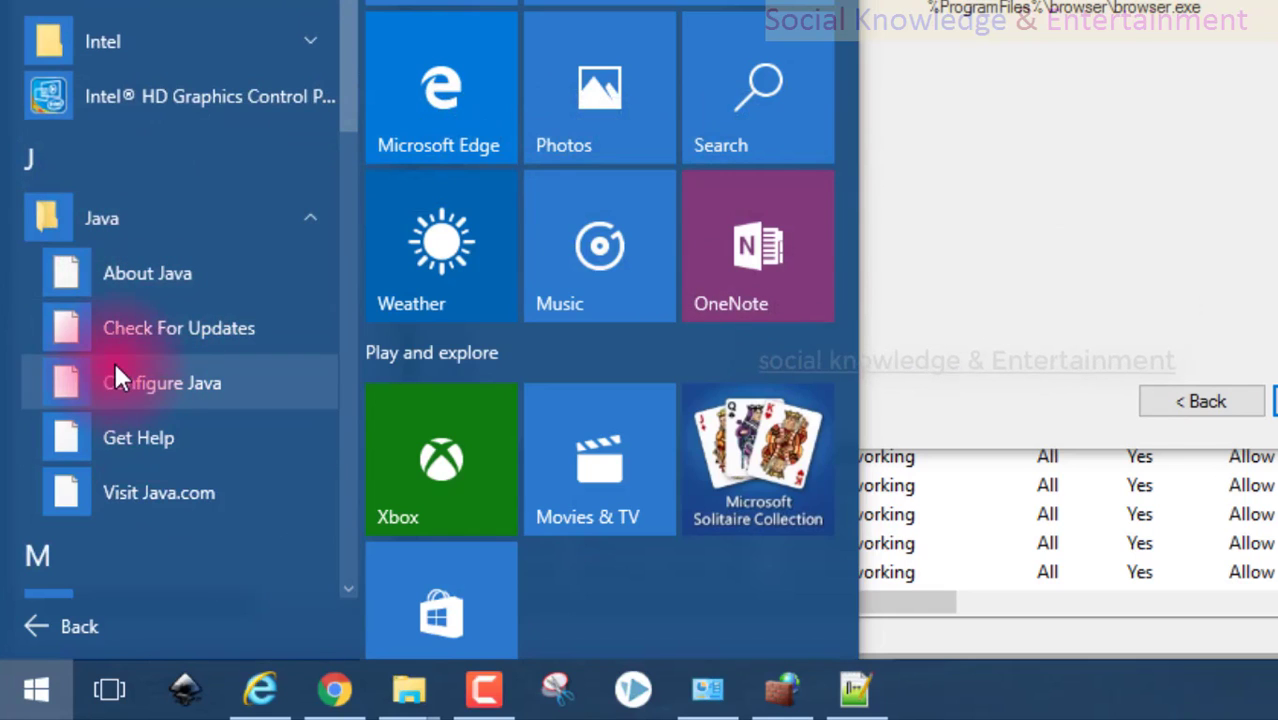
# Open the file location of Adobe Photoshop CC 2017 from the Start menu's app list
pyautogui.scroll(10, 113, 359)
pyautogui.scroll(1, 112, 355)
pyautogui.rightClick(84, 69)
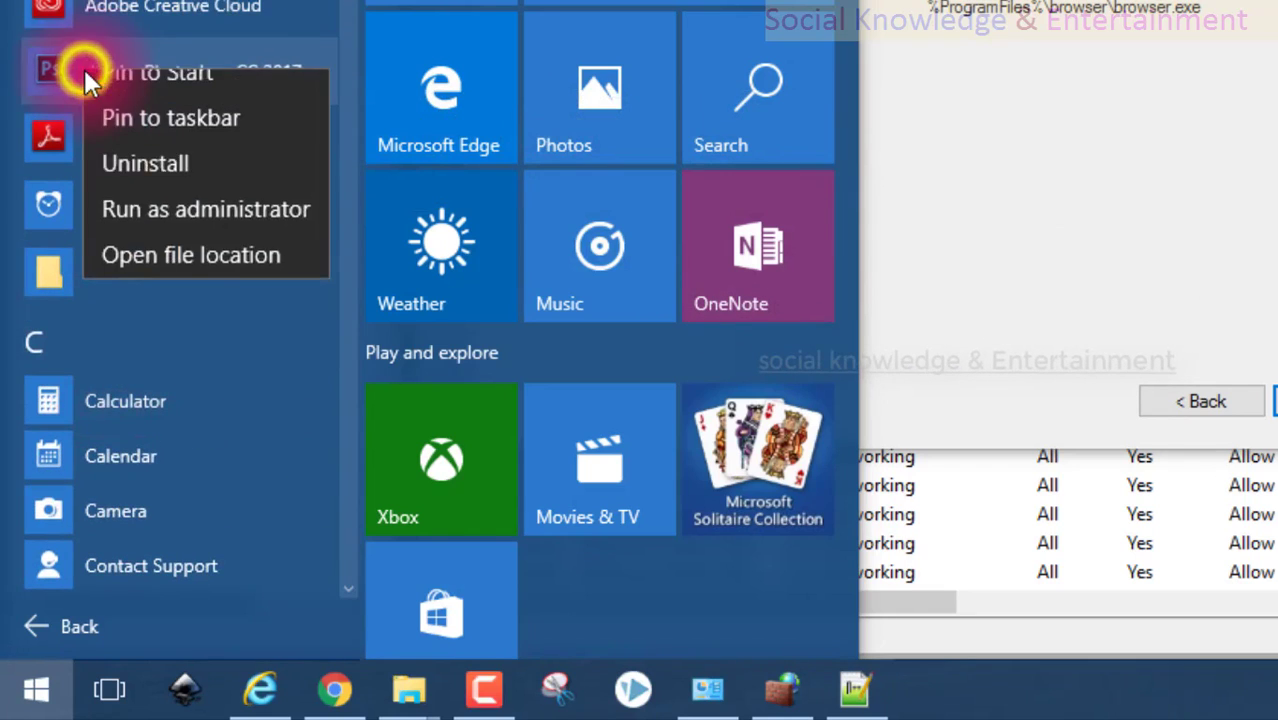
pyautogui.click(136, 276)
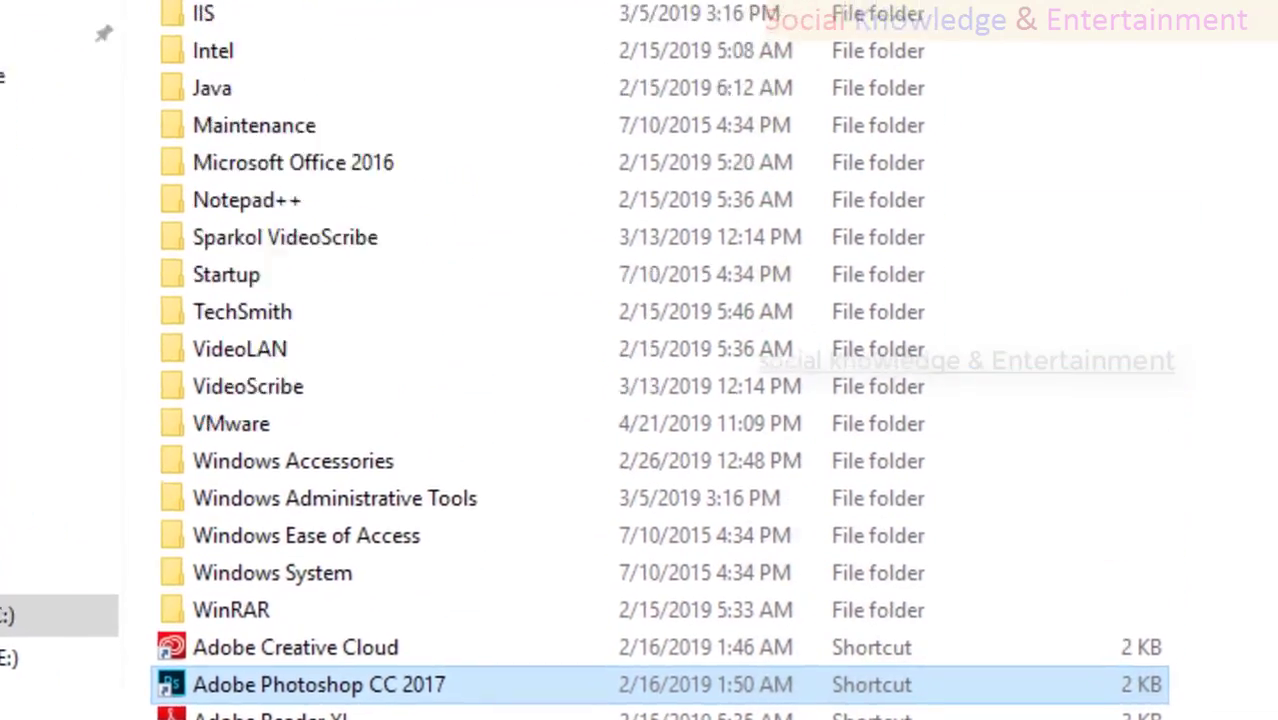
# Try to copy the Start Menu Programs folder's path and paste it over the rule's program path
pyautogui.click(576, 114)
pyautogui.click(993, 116)
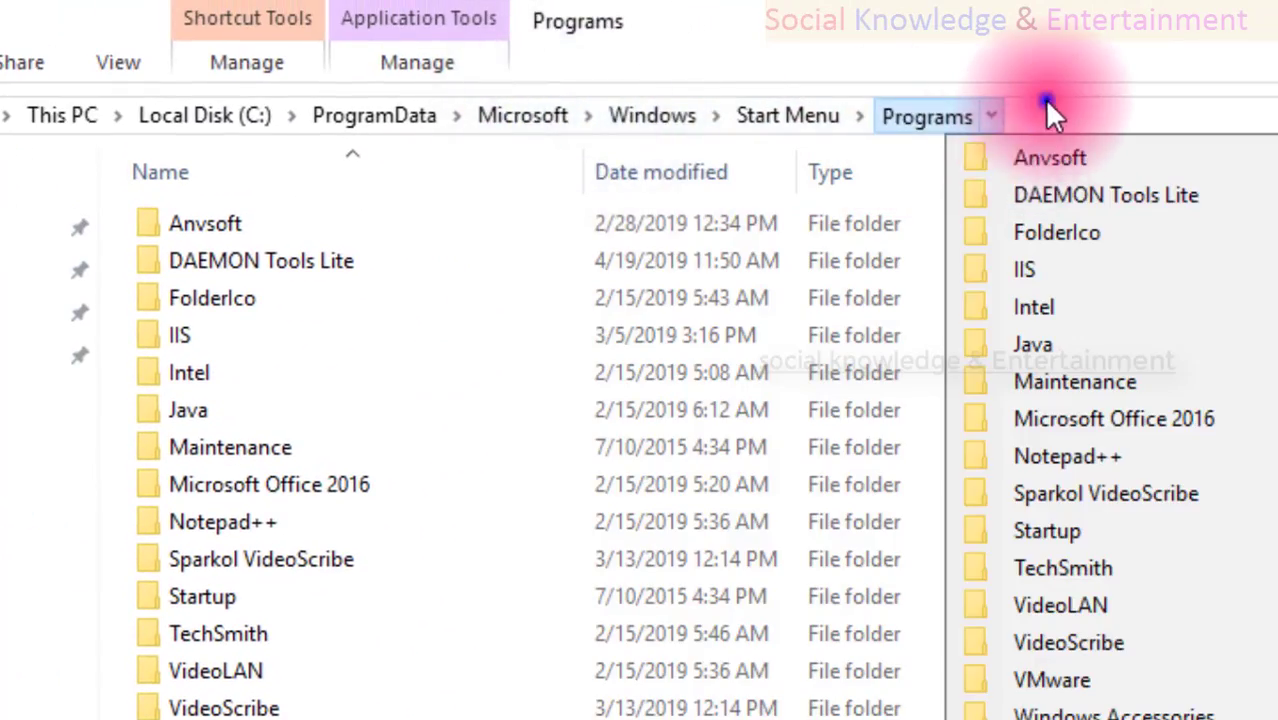
pyautogui.click(1047, 104)
pyautogui.hotkey('ctrl', 'c')
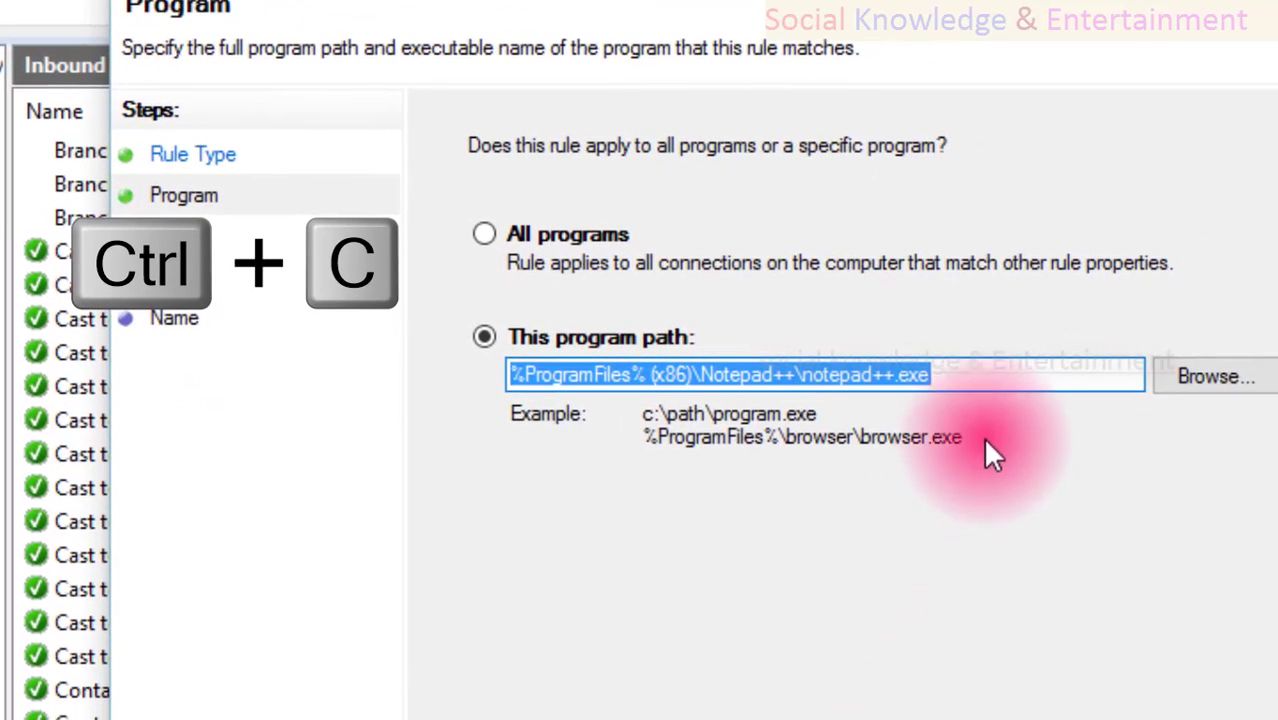
pyautogui.rightClick(972, 376)
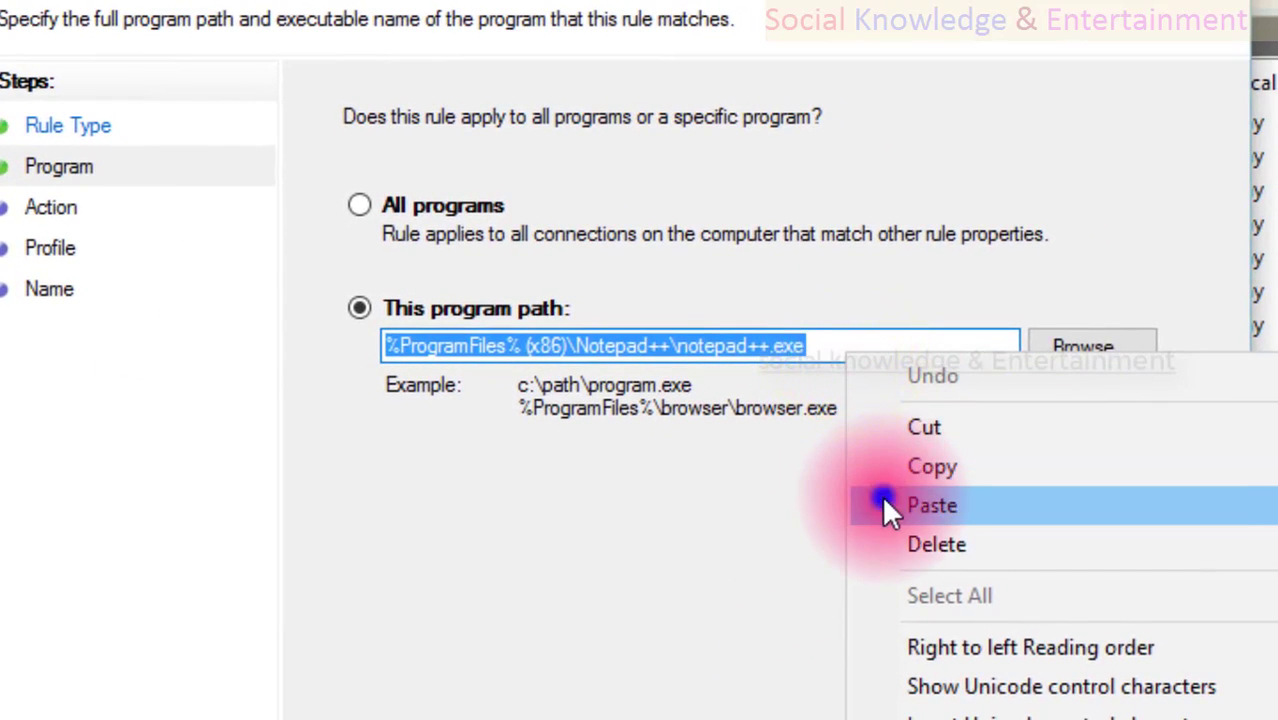
pyautogui.click(884, 505)
# Browse for a program again, look through the Program Files (x86) folder and dismiss the file dialog
pyautogui.click(1069, 350)
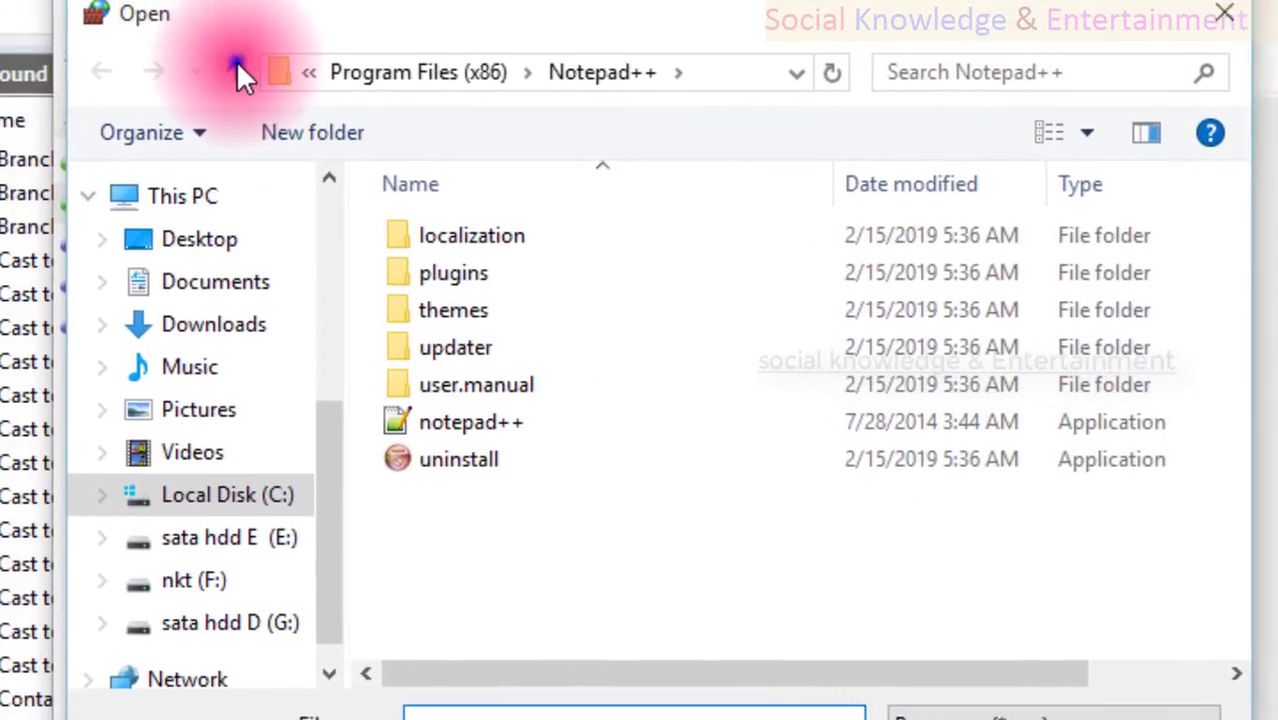
pyautogui.click(168, 35)
pyautogui.scroll(-5, 500, 506)
pyautogui.scroll(5, 500, 506)
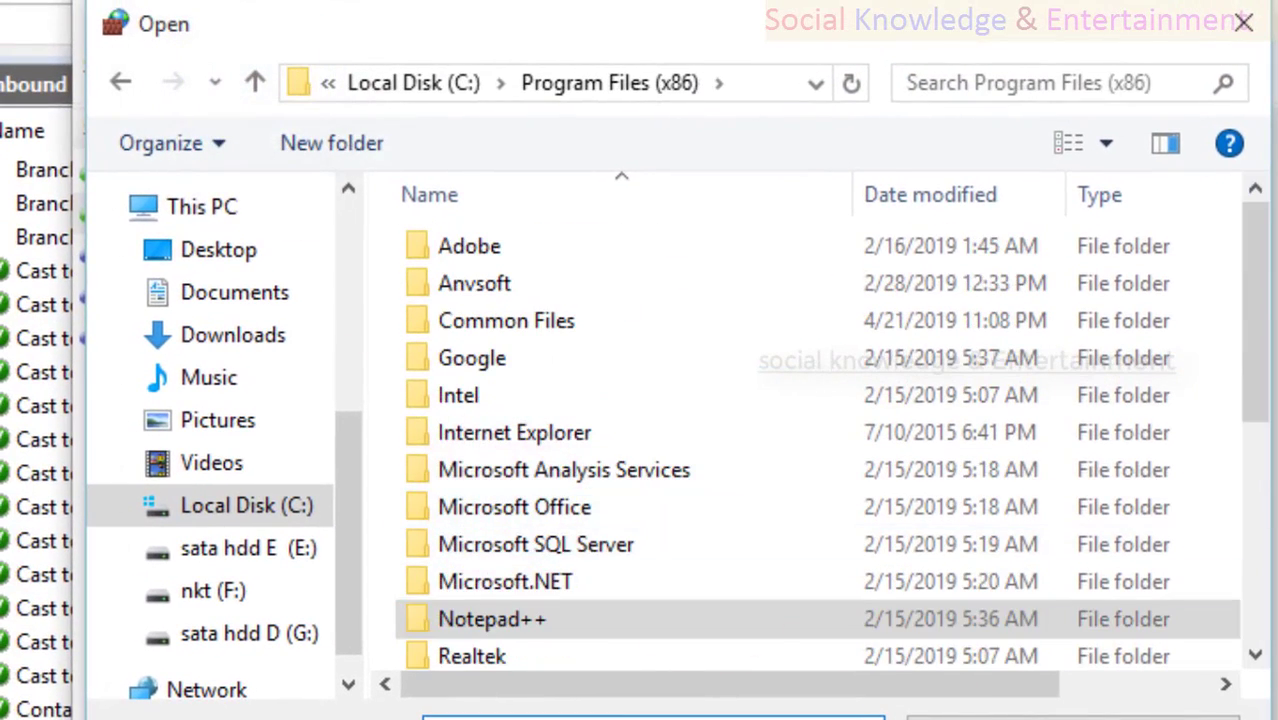
pyautogui.click(1160, 719)
# Set the rule's program path to the notepad++ application again and proceed to the Action page
pyautogui.click(1130, 392)
pyautogui.click(576, 430)
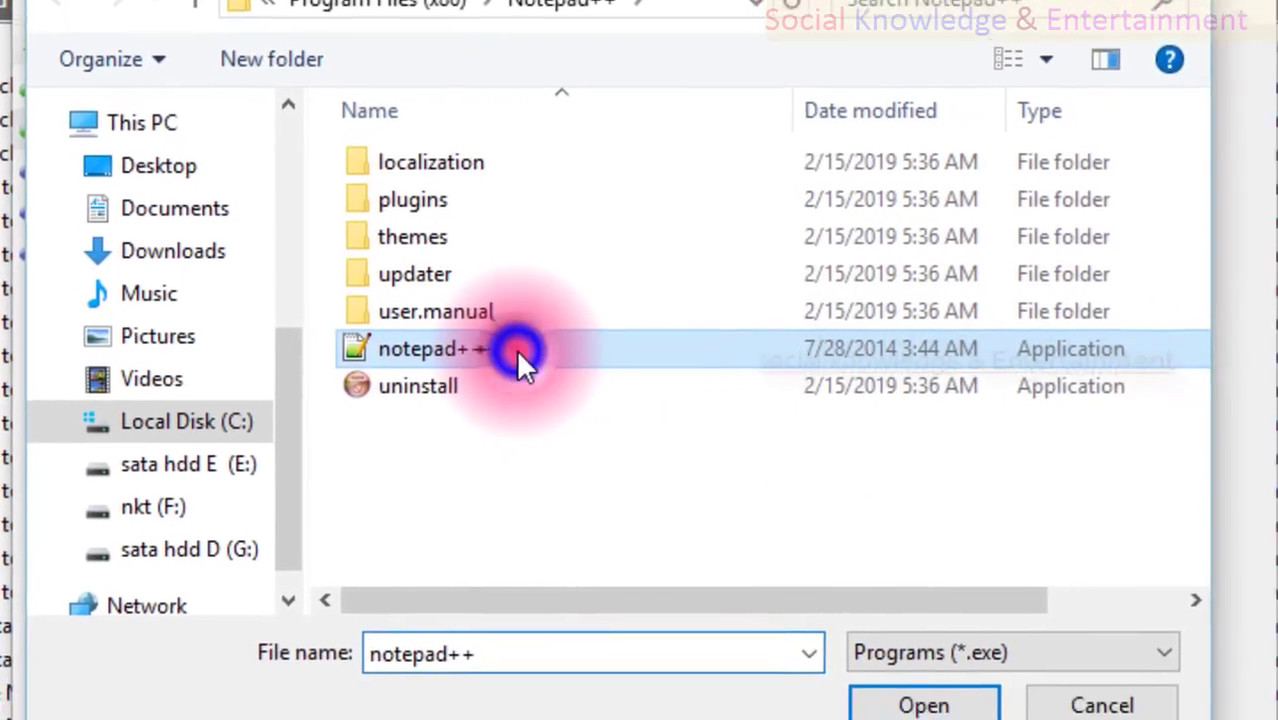
pyautogui.click(906, 714)
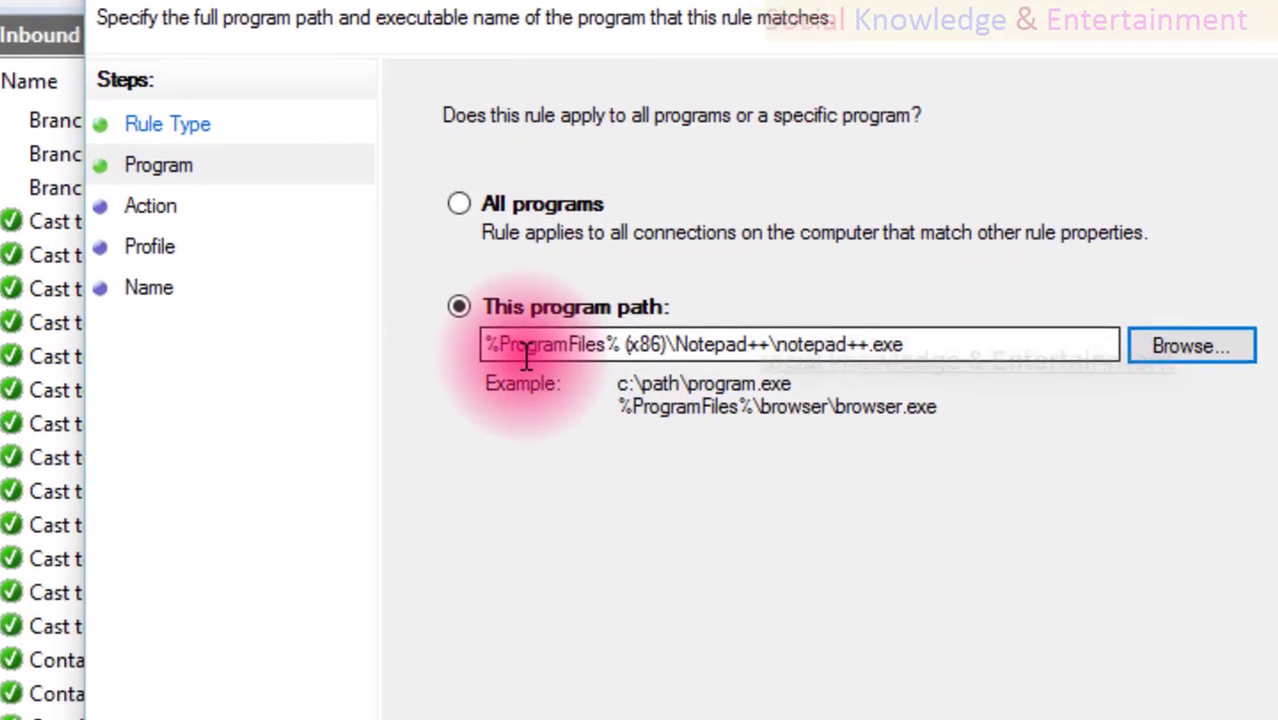
pyautogui.click(1018, 699)
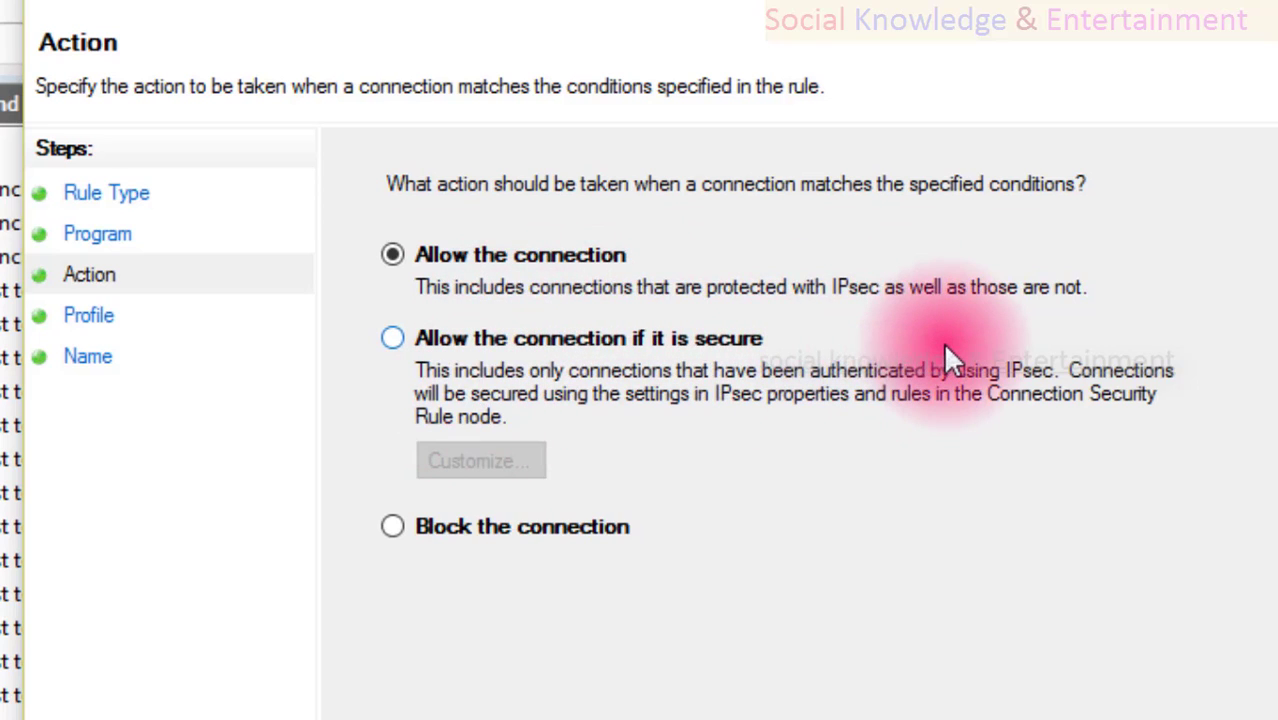
# Set the rule's action to allow the connection if it is secure, and open the customization settings for that option
pyautogui.click(577, 343)
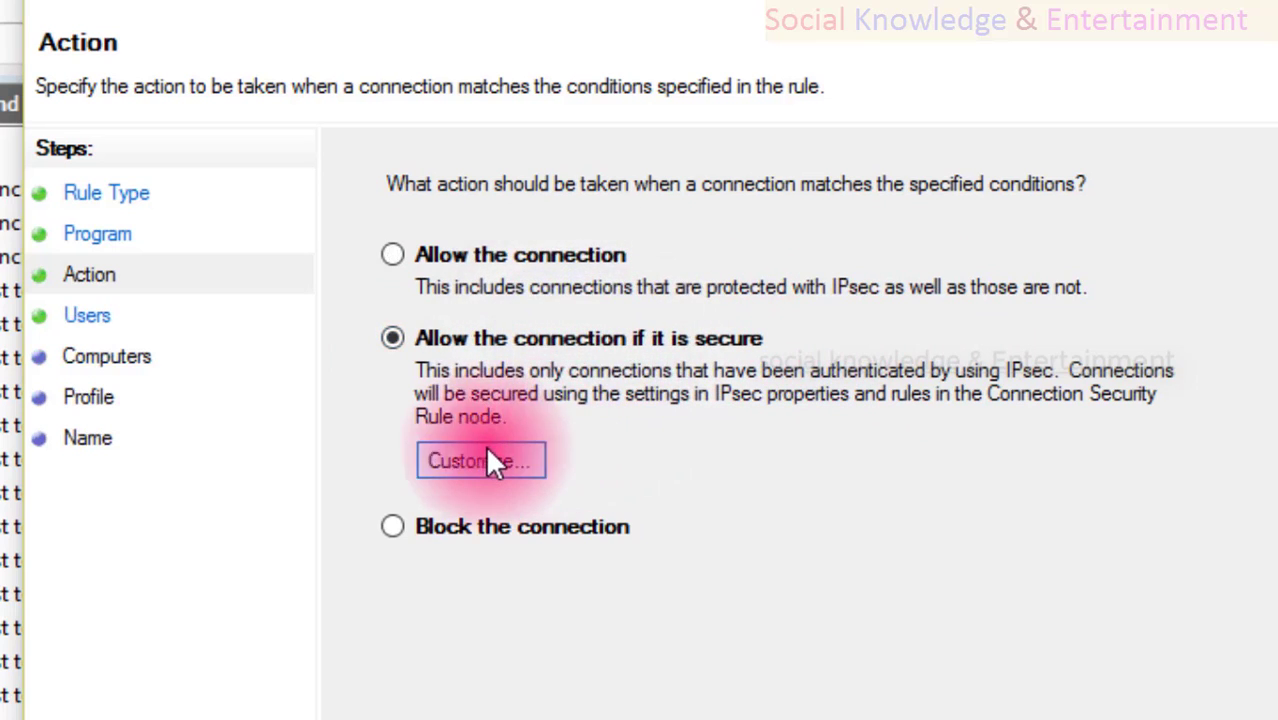
pyautogui.click(440, 456)
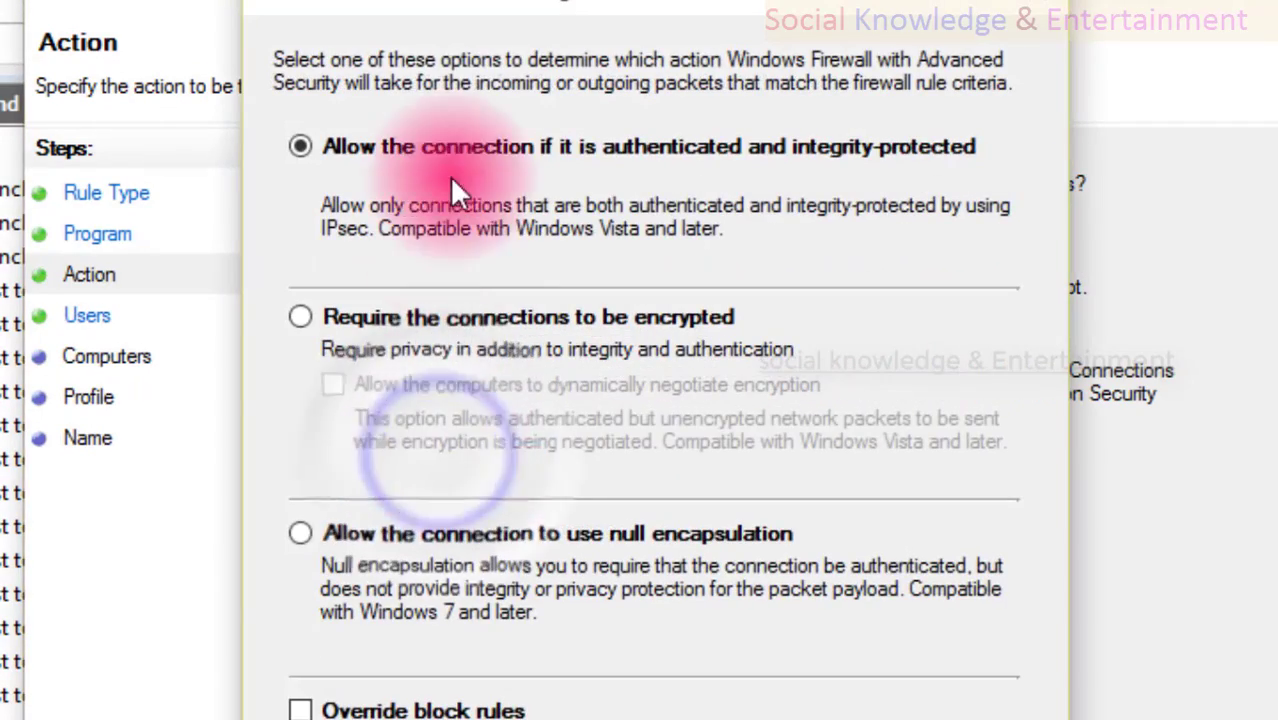
pyautogui.moveTo(457, 30); pyautogui.dragTo(530, 77)
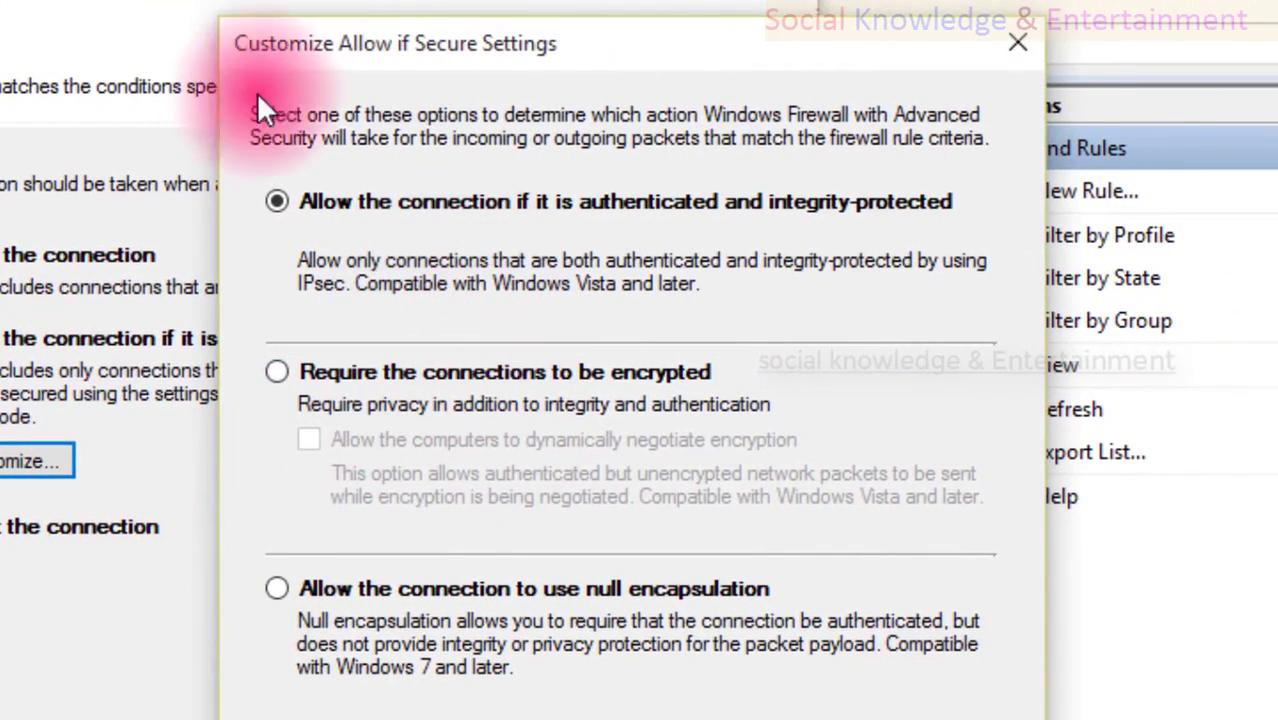
pyautogui.click(381, 87)
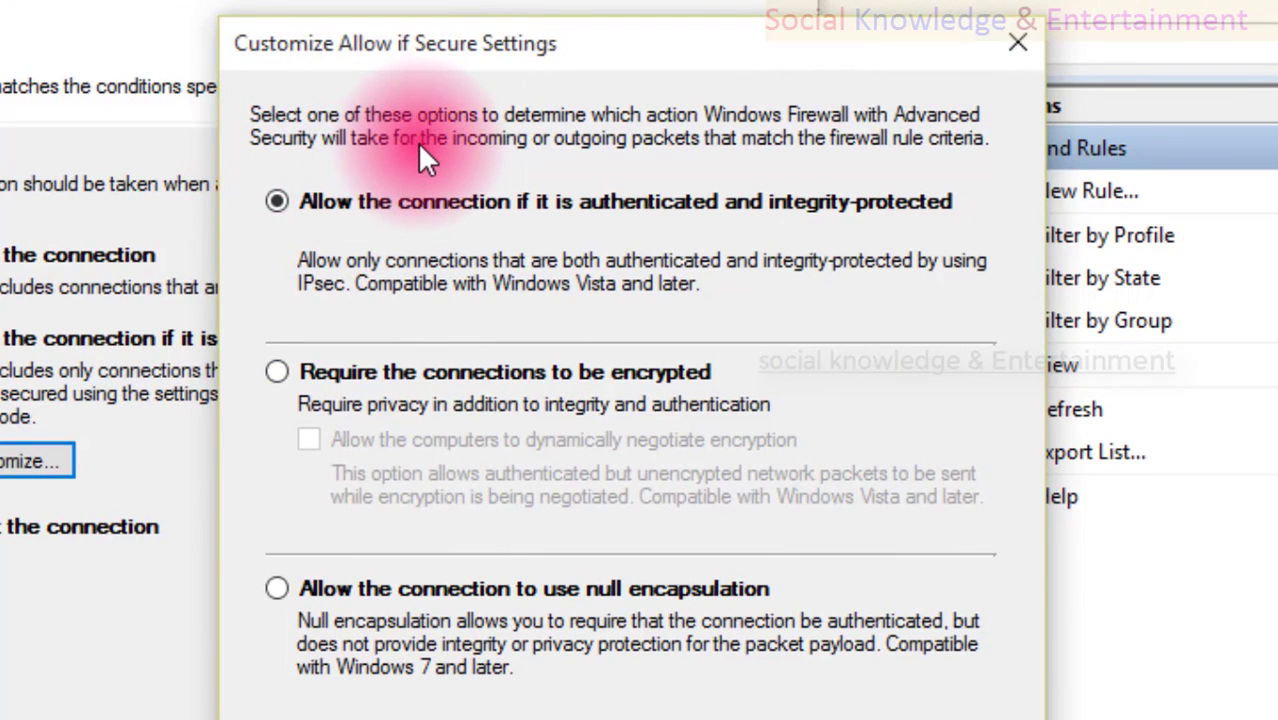
# Try the null encapsulation, authenticated and integrity-protected, encrypted and Override block rules options, and cancel the secure settings
pyautogui.click(500, 588)
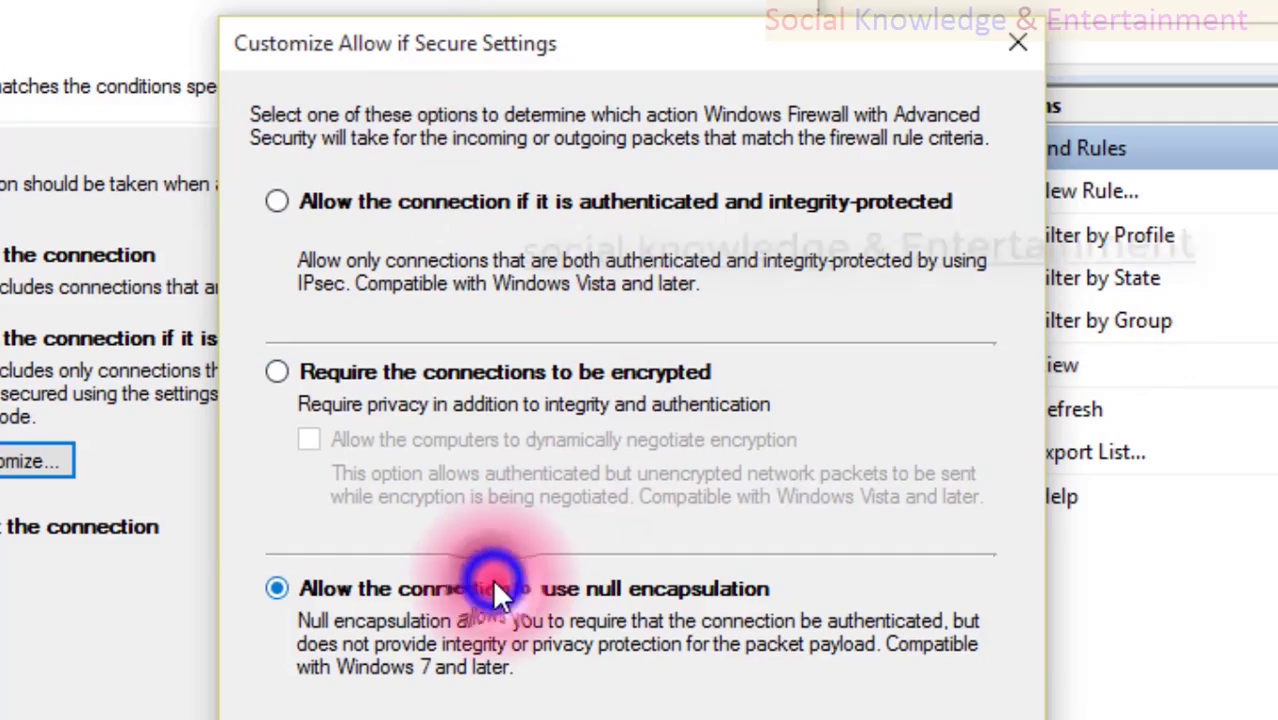
pyautogui.click(410, 200)
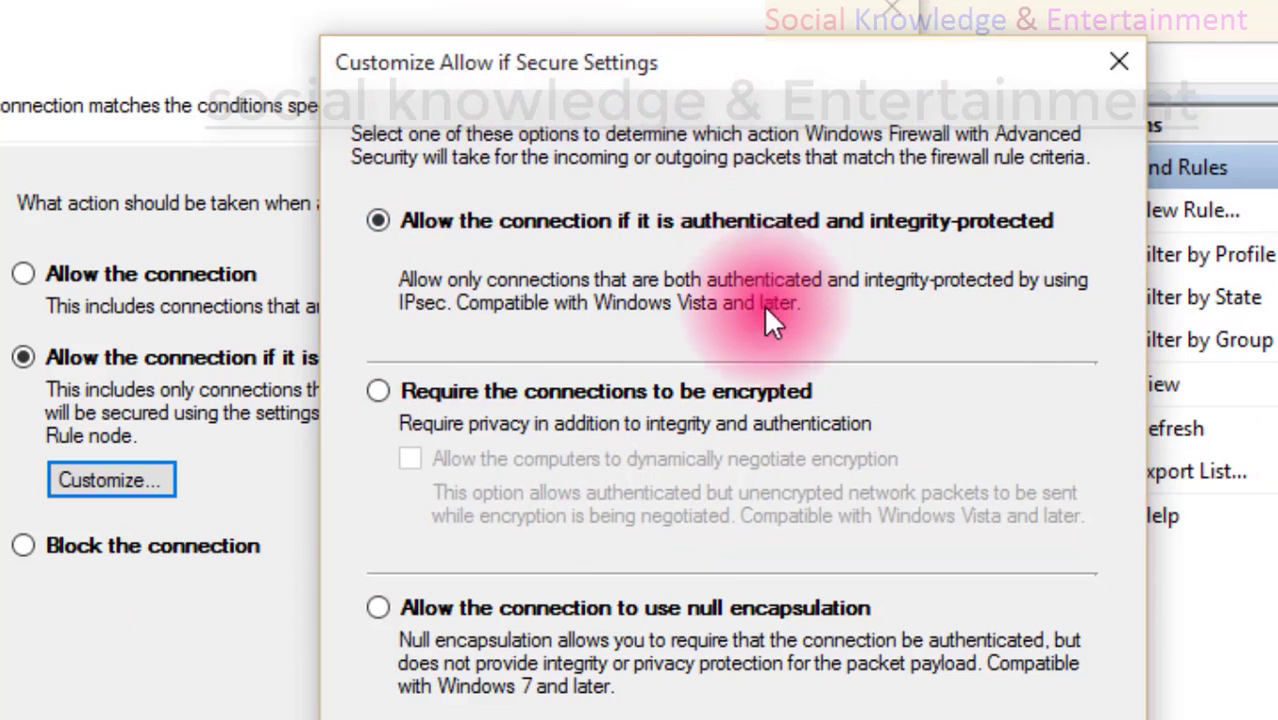
pyautogui.click(416, 383)
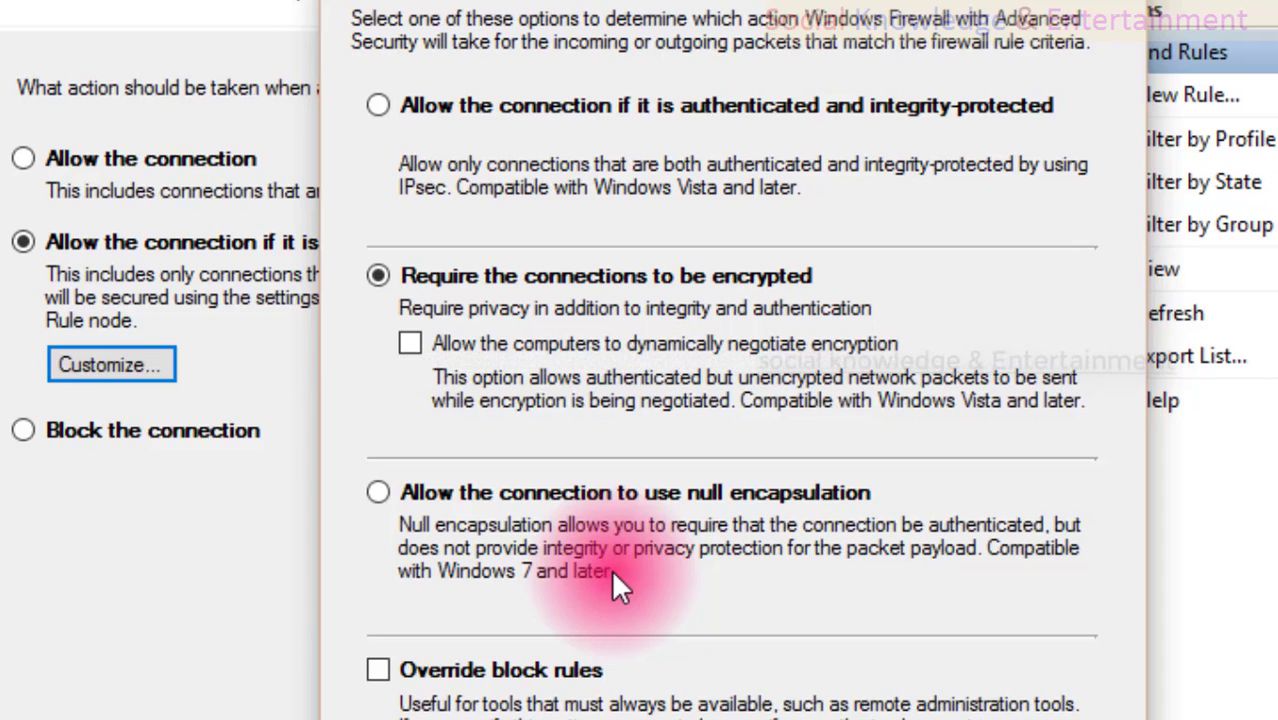
pyautogui.click(645, 482)
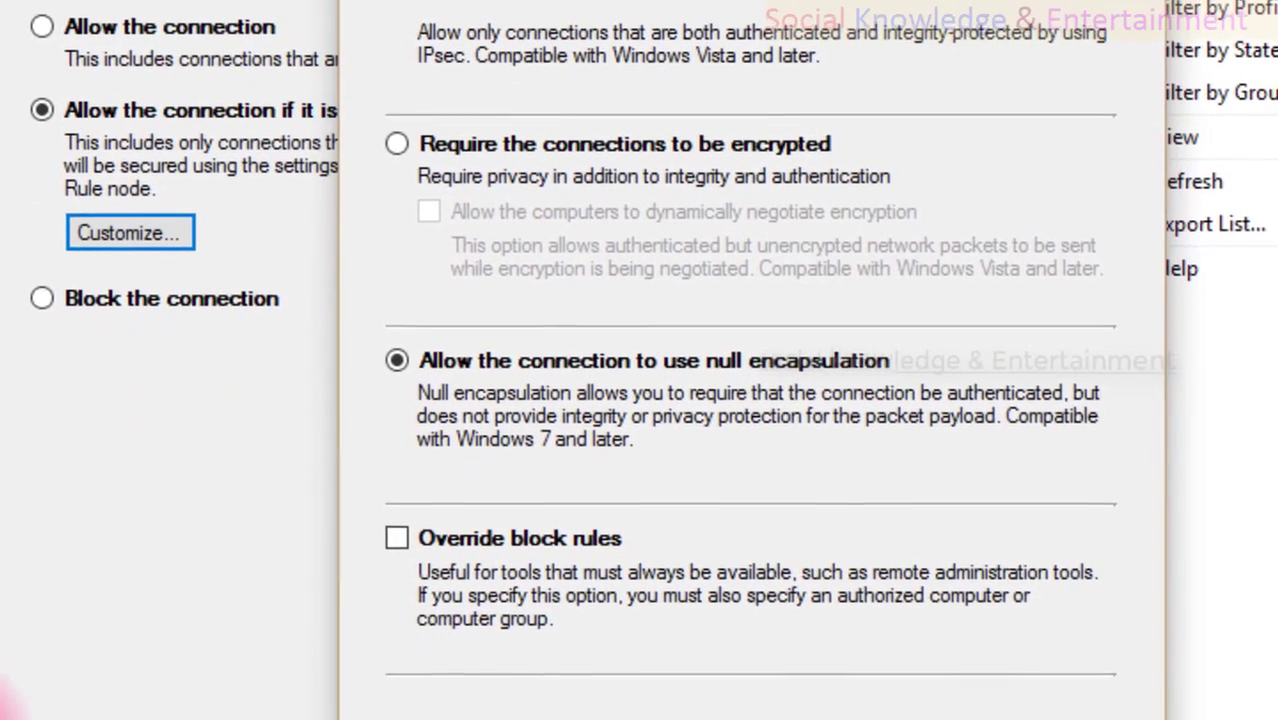
pyautogui.click(495, 535)
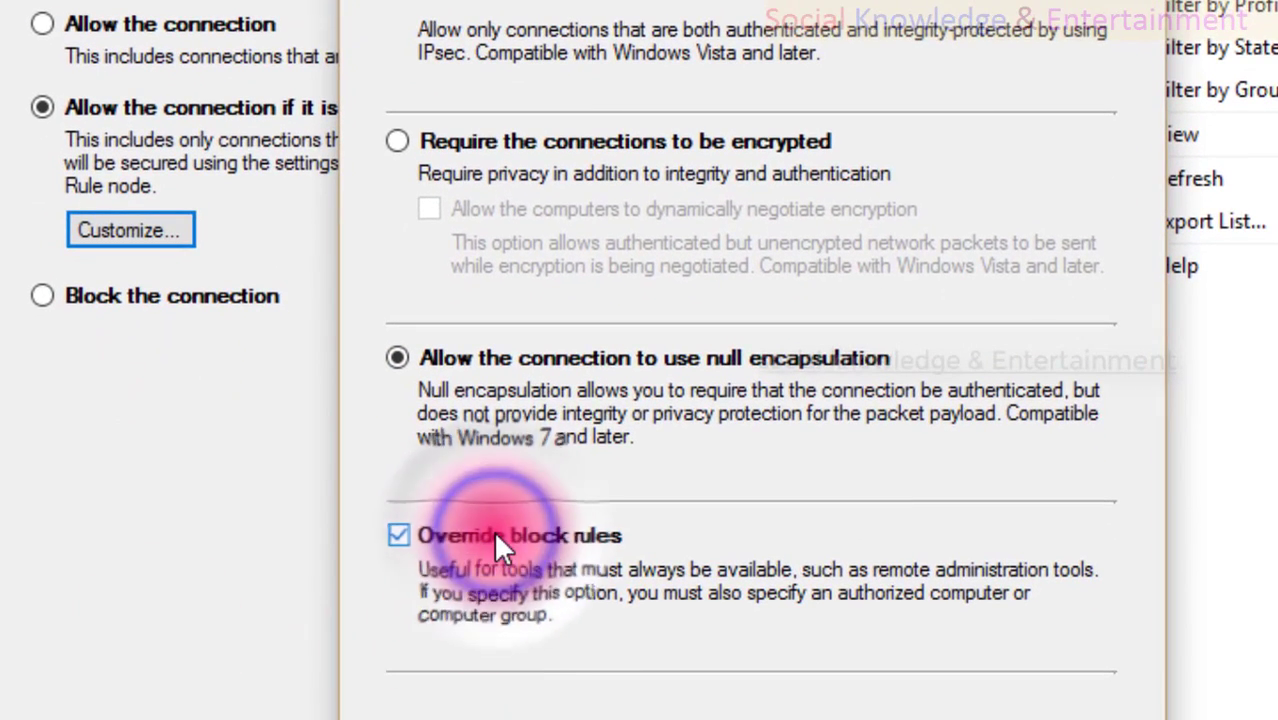
pyautogui.click(495, 535)
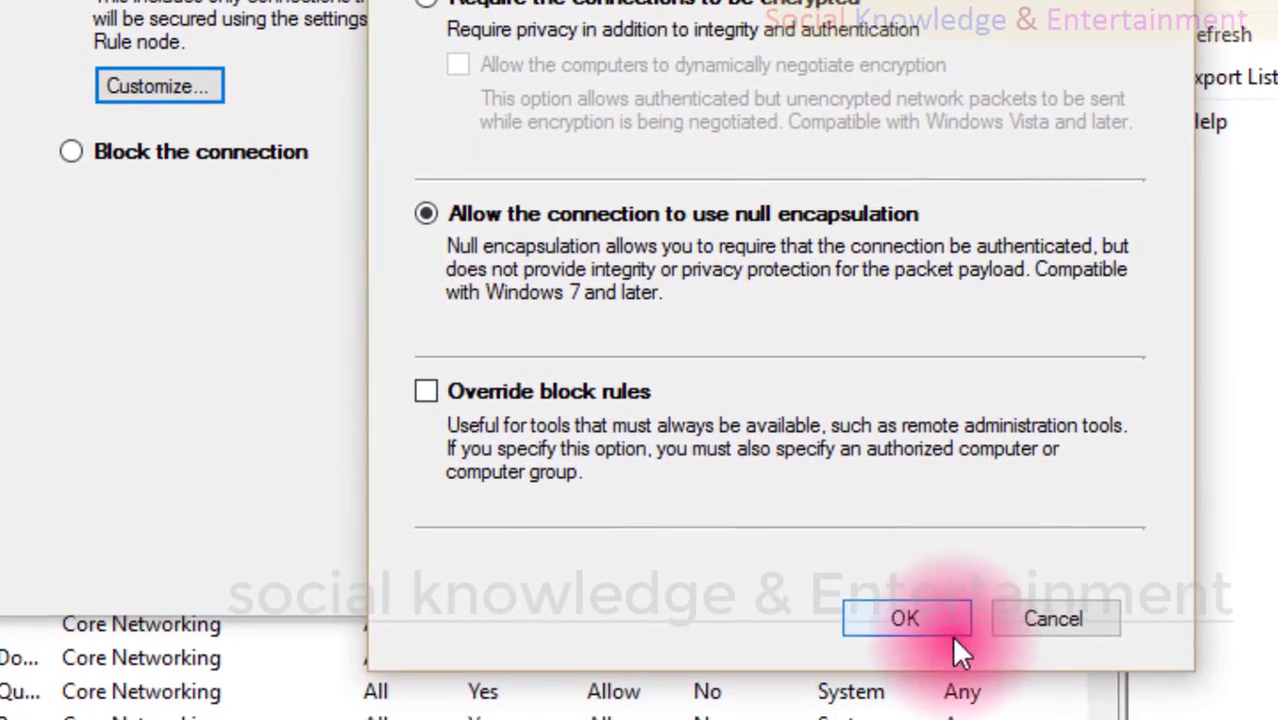
pyautogui.click(1059, 614)
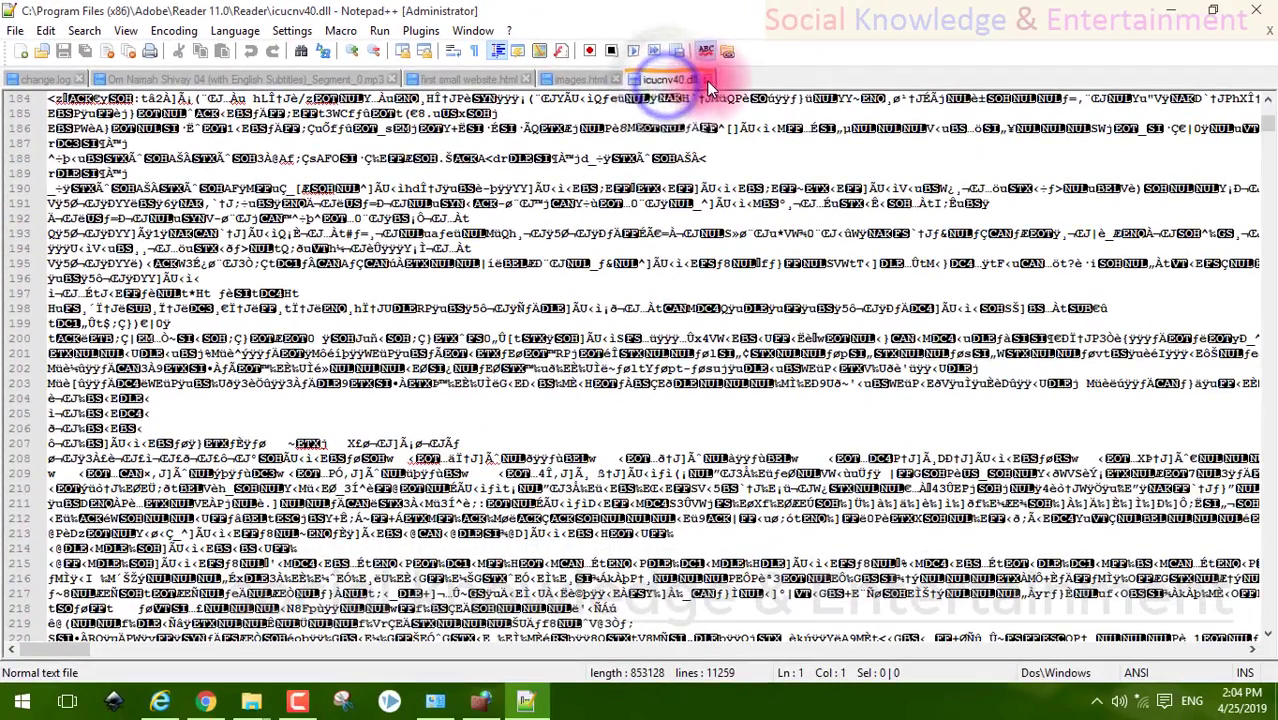
# Close the icucnv40.dll and images.html files in Notepad++
pyautogui.click(707, 79)
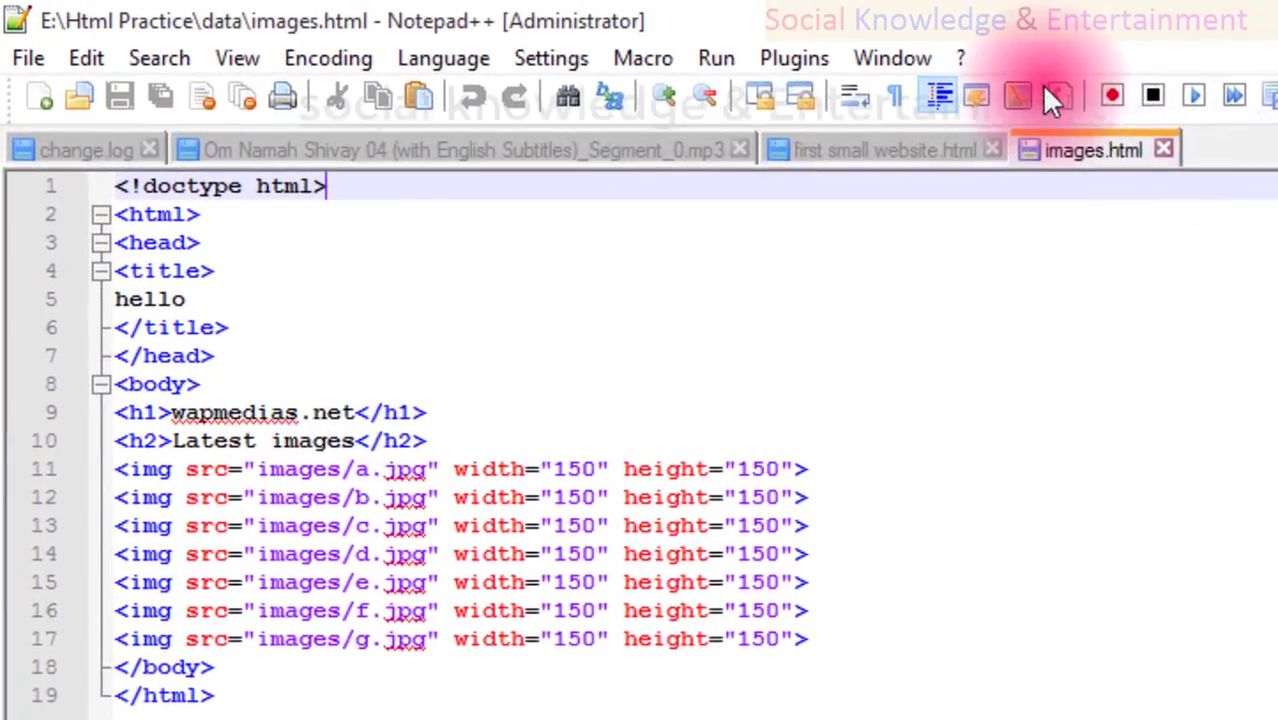
pyautogui.click(1164, 137)
pyautogui.click(1170, 160)
pyautogui.click(1169, 150)
pyautogui.click(1171, 148)
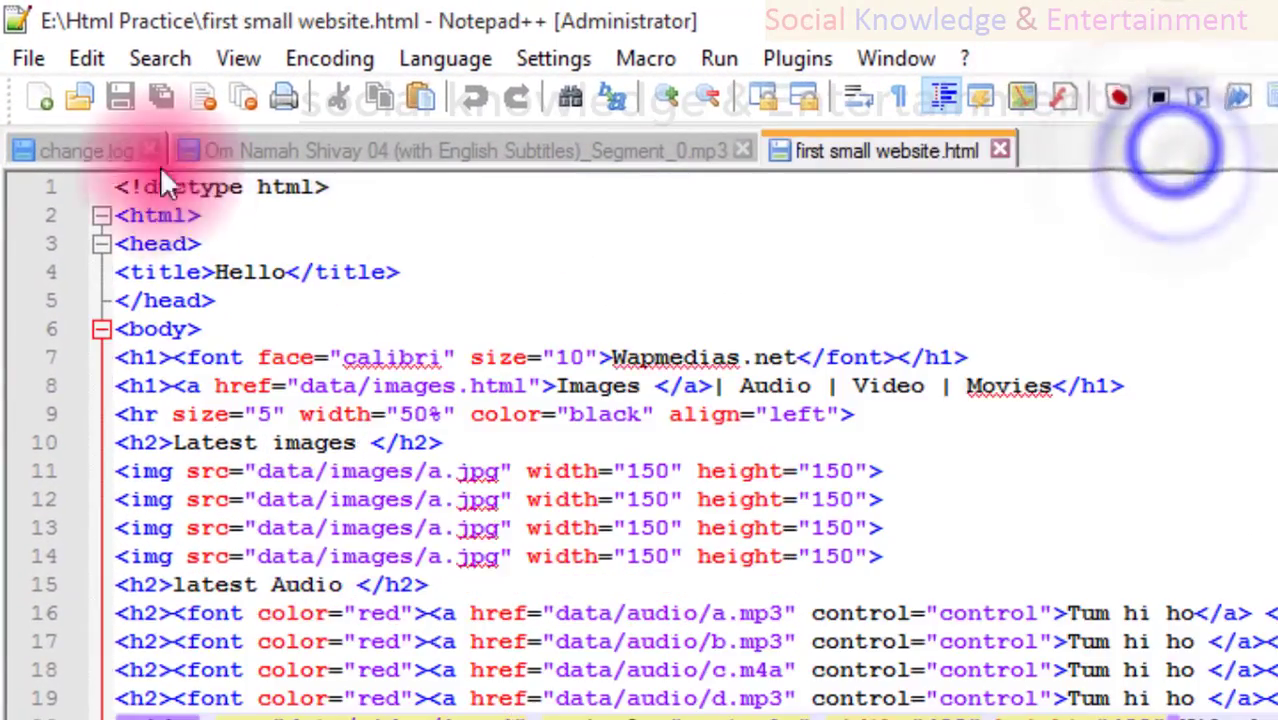
# Close first small website.html and the open MP3 file in Notepad++, and enter the test text xzfdfdgdg in change.log
pyautogui.click(1005, 152)
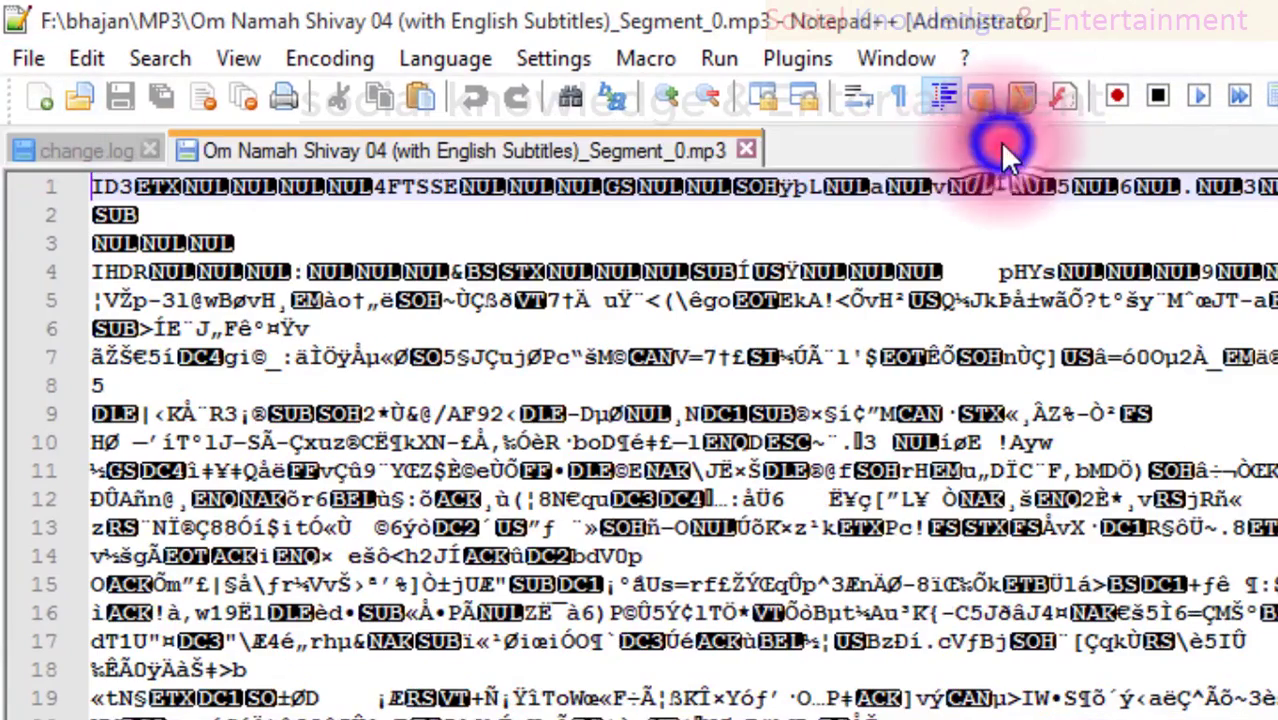
pyautogui.click(742, 150)
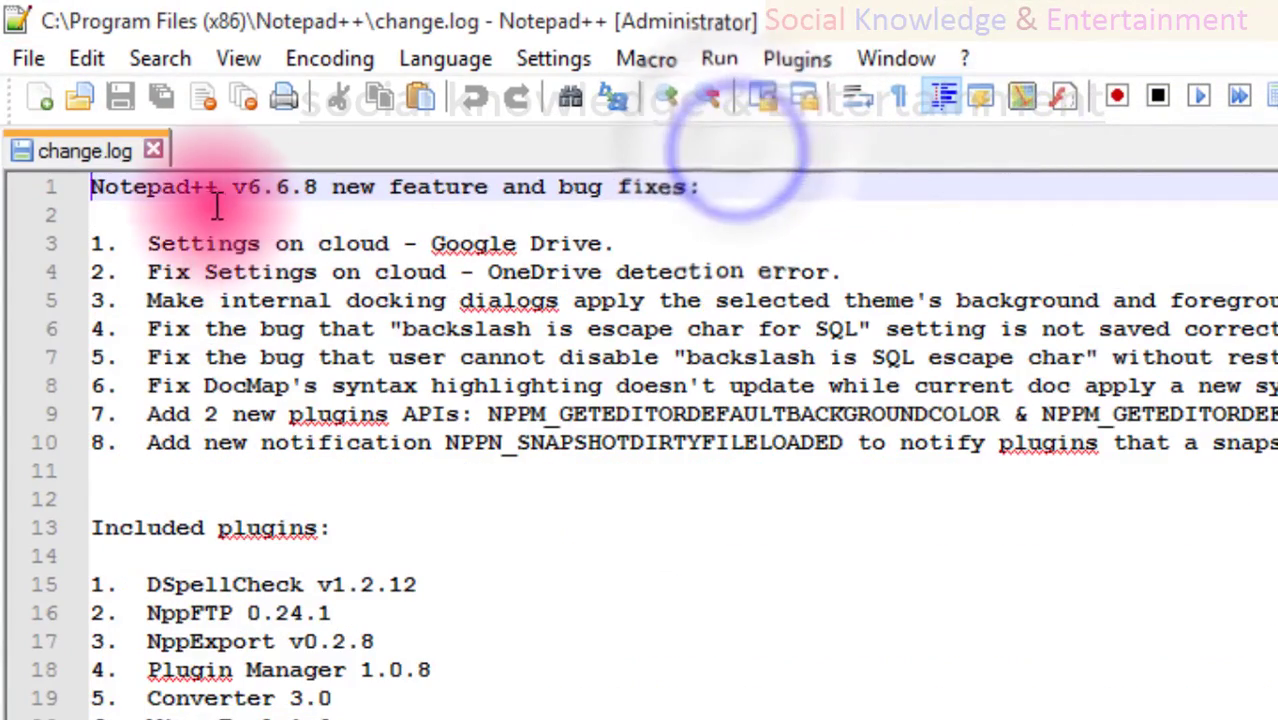
pyautogui.click(635, 672)
pyautogui.click(548, 625)
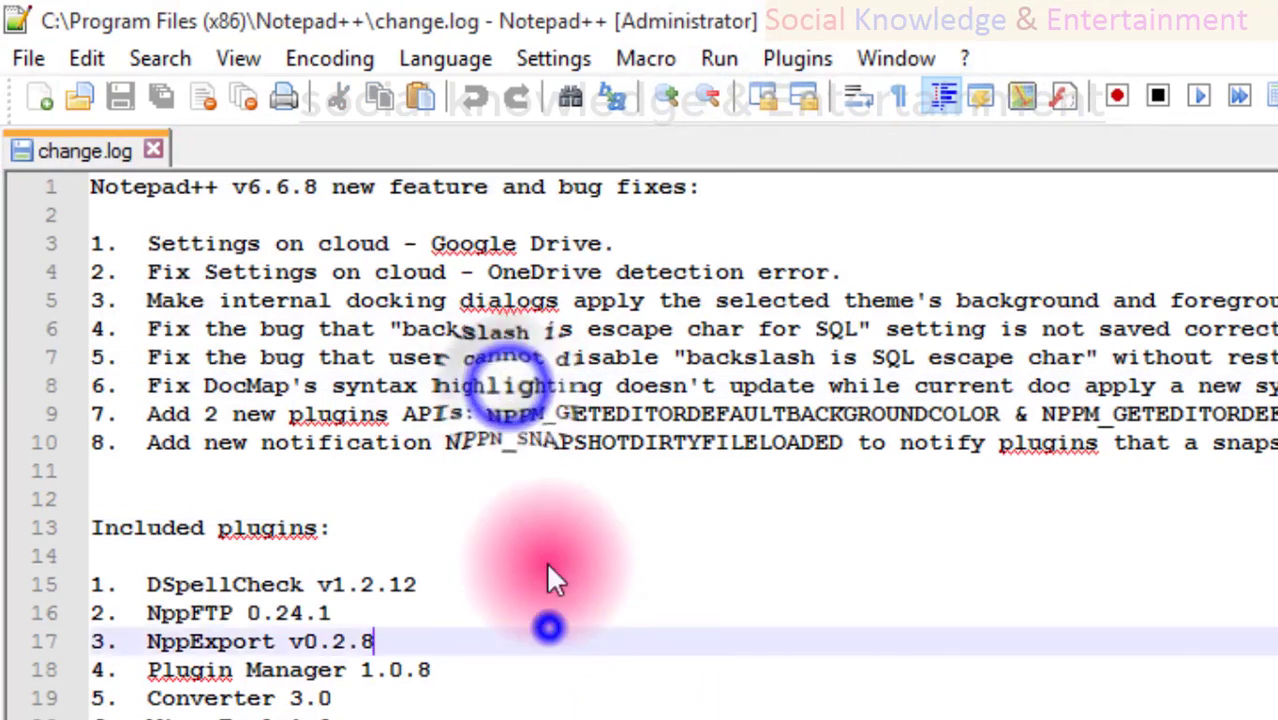
pyautogui.click(528, 468)
pyautogui.write('xzfdfdgdg')
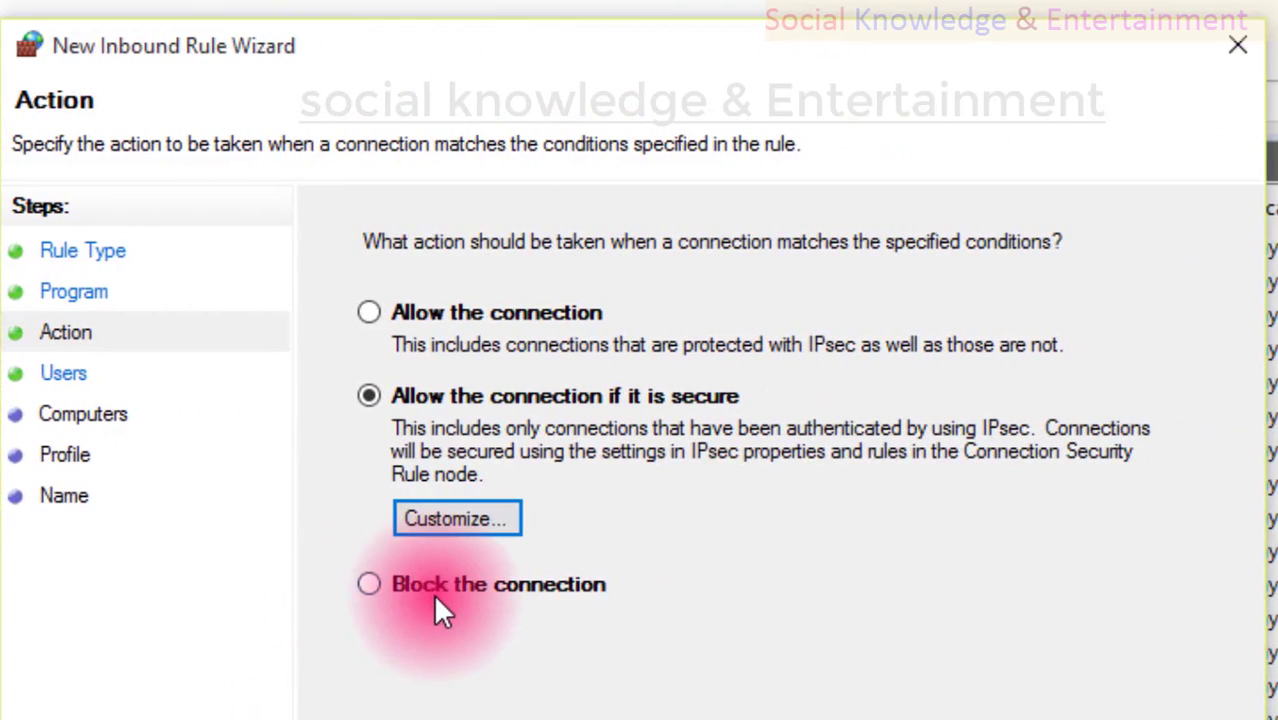
# Return to the New Inbound Rule Wizard, set the rule's action to block the connection, and proceed to the Profile page
pyautogui.click(435, 598)
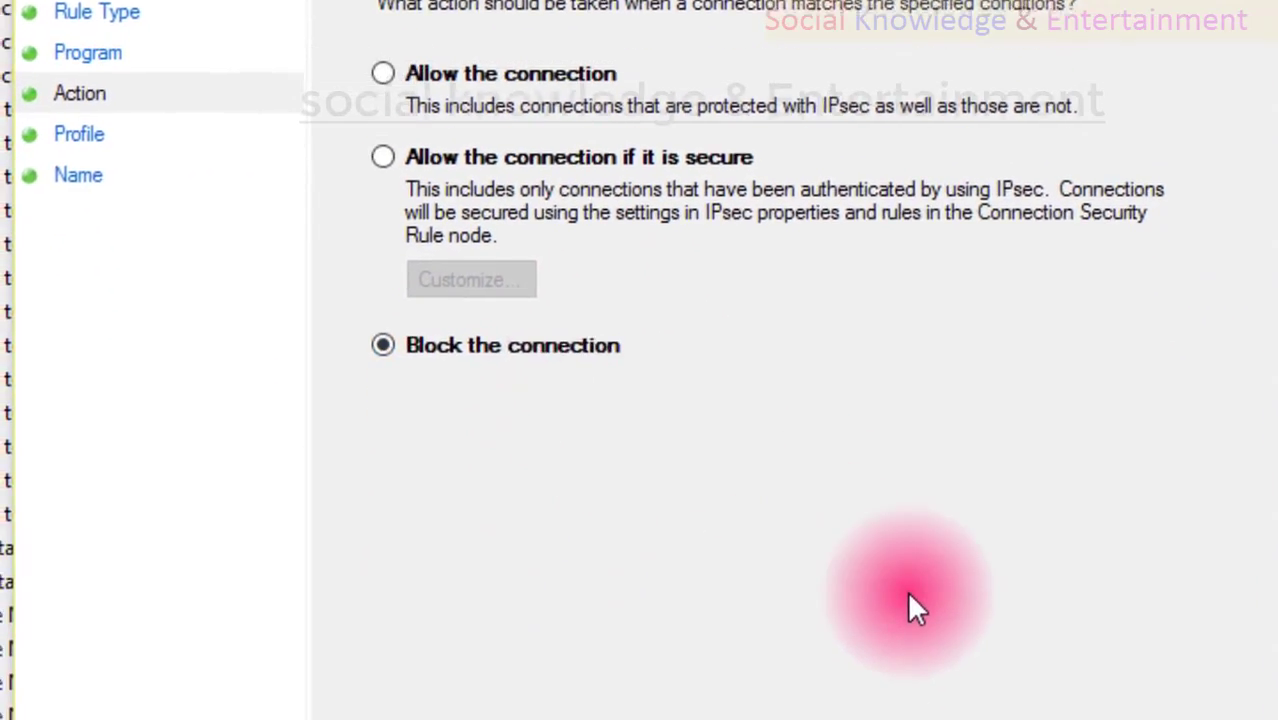
pyautogui.click(1019, 670)
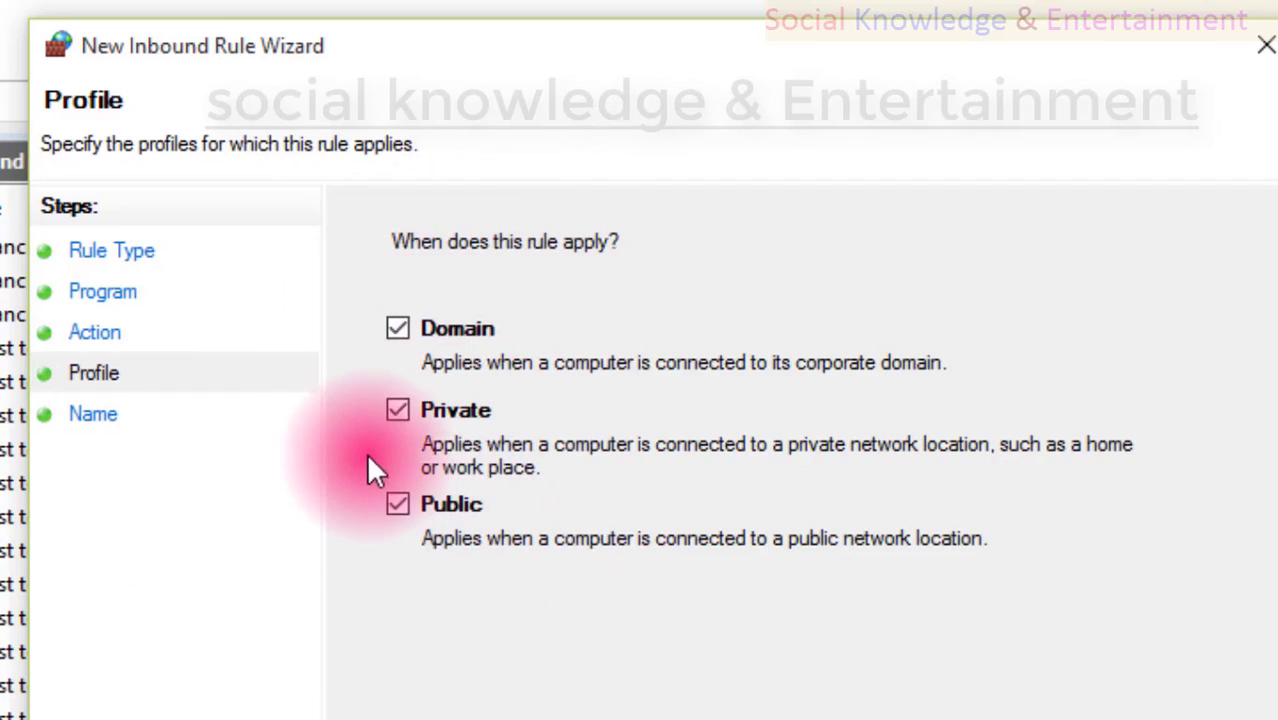
# Try toggling the rule's profiles, clearing Domain and keeping only Private and Public selected
pyautogui.click(397, 405)
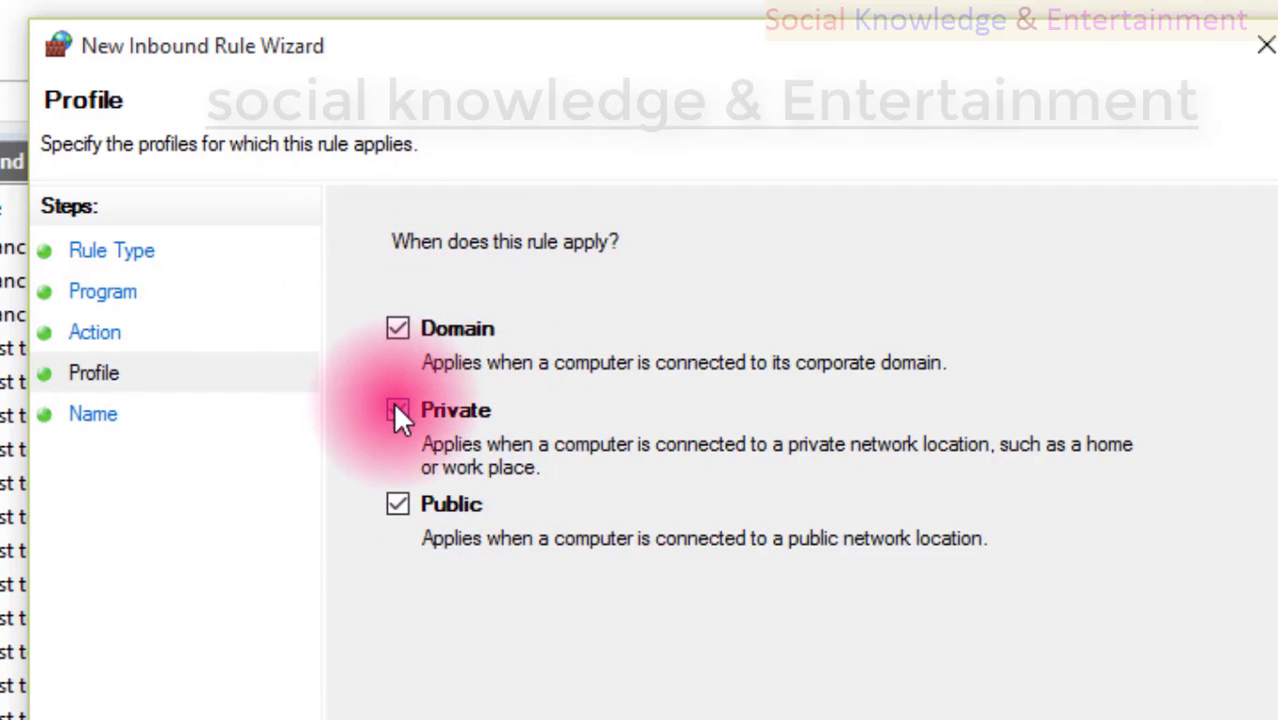
pyautogui.click(395, 405)
pyautogui.click(393, 502)
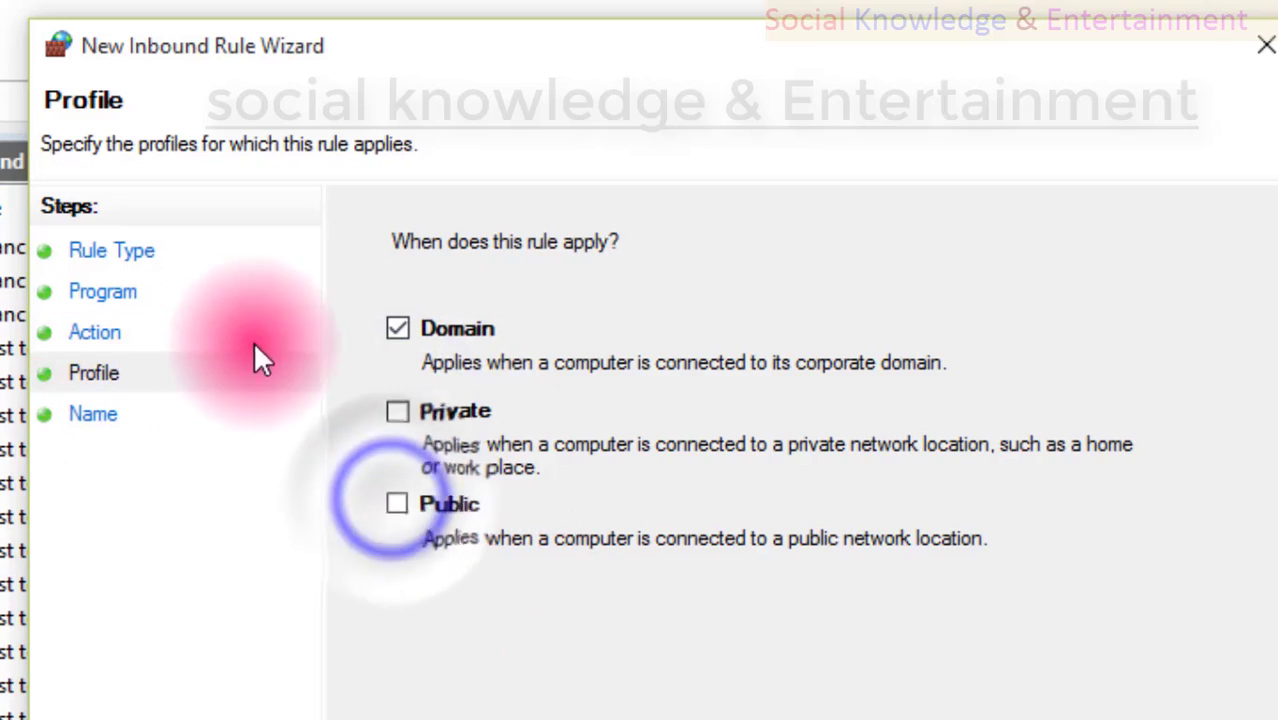
pyautogui.click(393, 335)
pyautogui.click(396, 410)
pyautogui.click(397, 503)
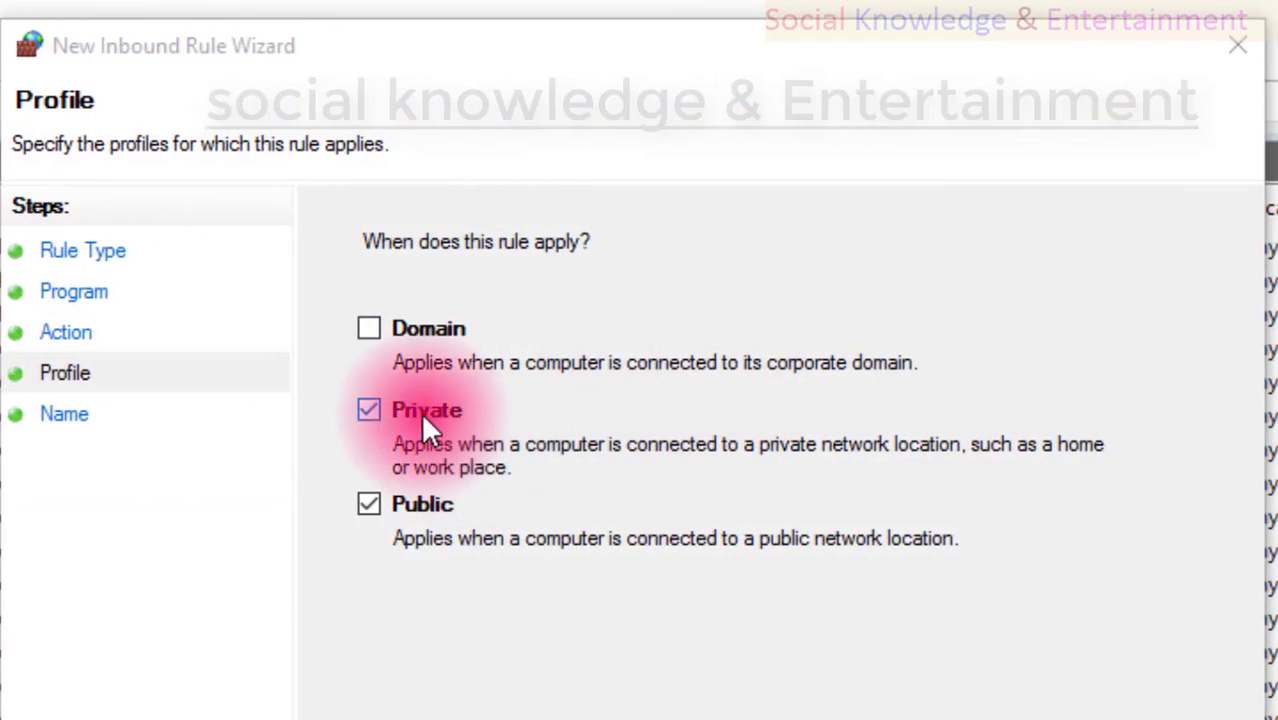
# Apply the rule to the Domain profile along with Private and Public, and proceed to the Name page
pyautogui.click(421, 412)
pyautogui.click(382, 413)
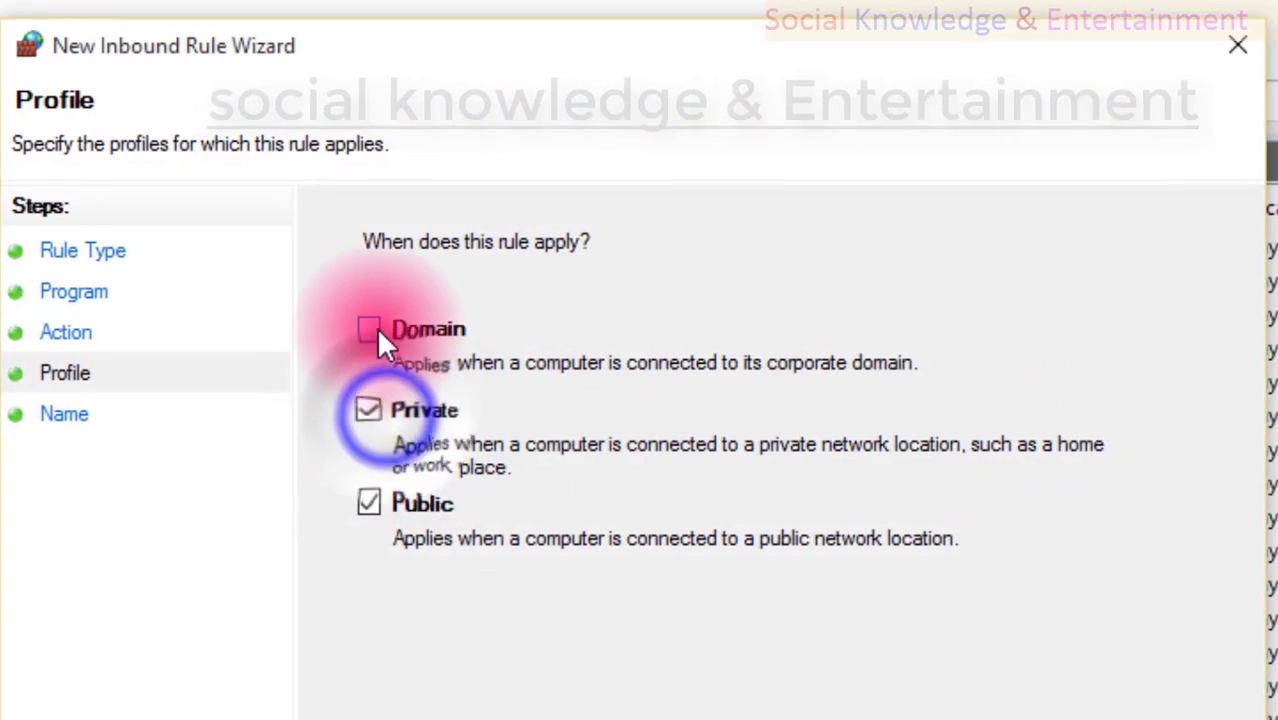
pyautogui.click(378, 332)
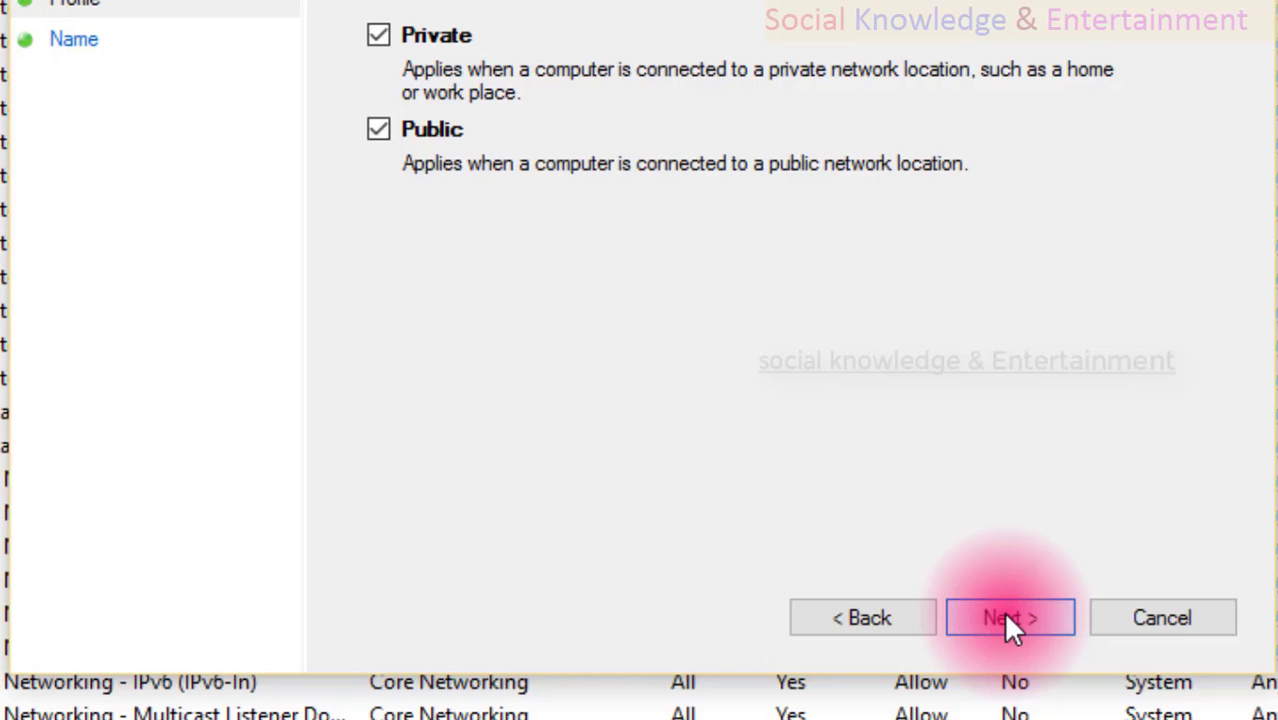
pyautogui.click(1010, 619)
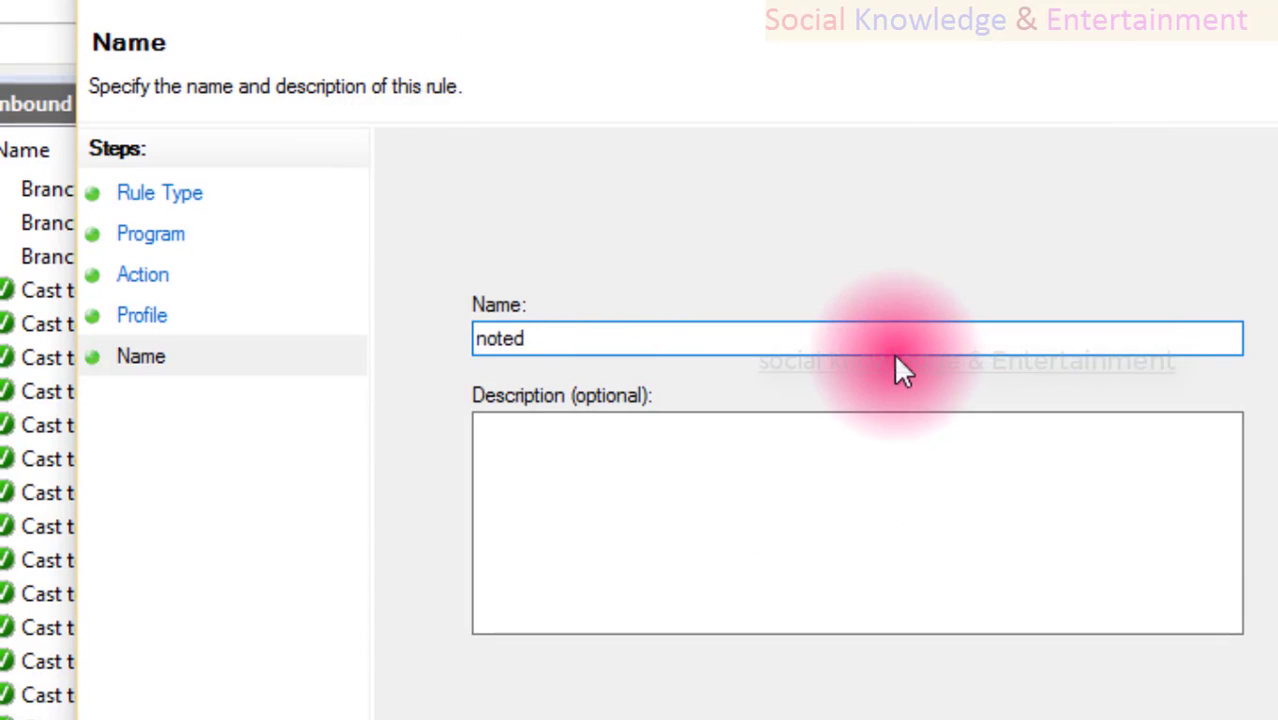
# Name the inbound rule "notepad block"
pyautogui.press('BackSpace')
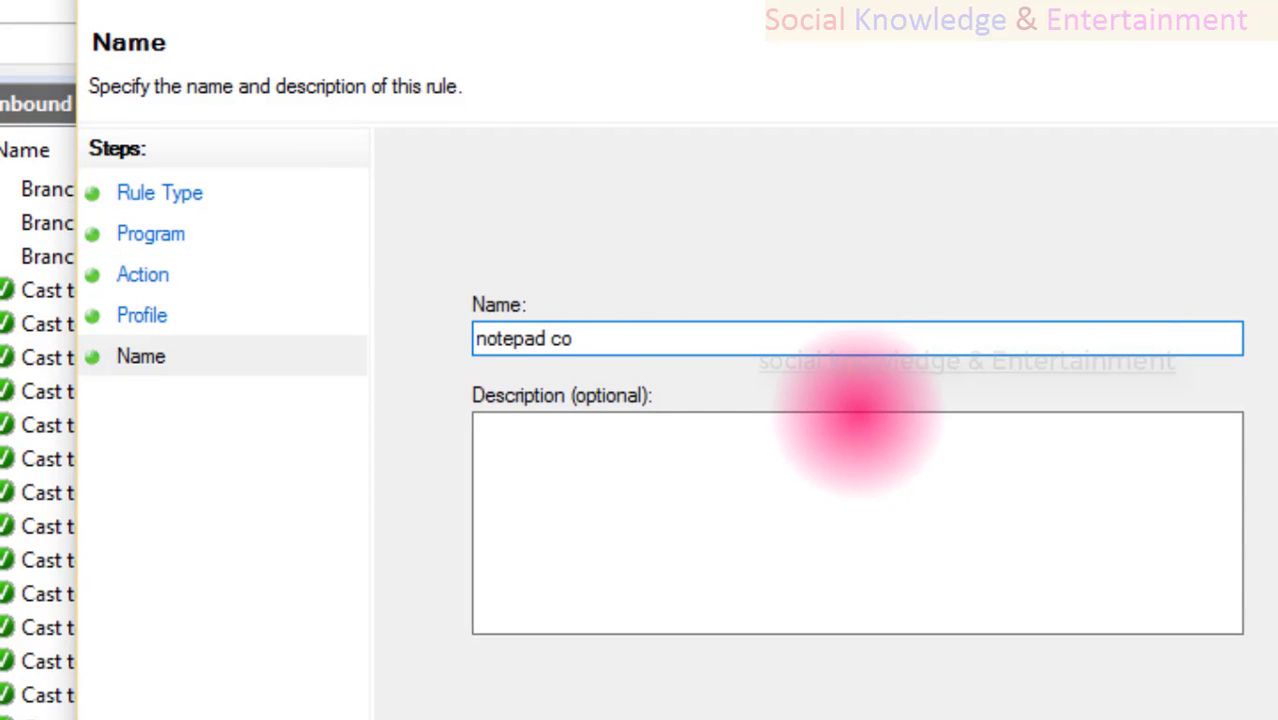
pyautogui.write('nnectin block')
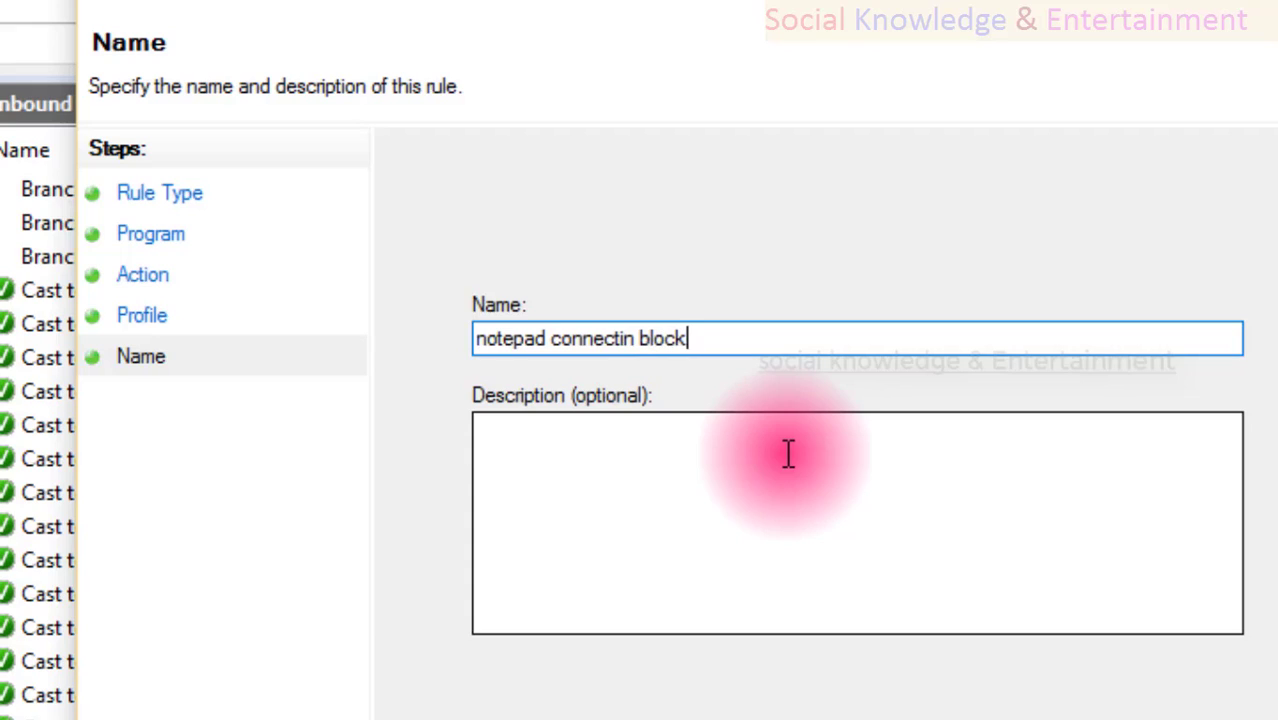
pyautogui.moveTo(550, 338); pyautogui.dragTo(637, 338)
pyautogui.press('BackSpace')
# Give the rule the description "no internet or network connection access" and finish creating it
pyautogui.click(637, 512)
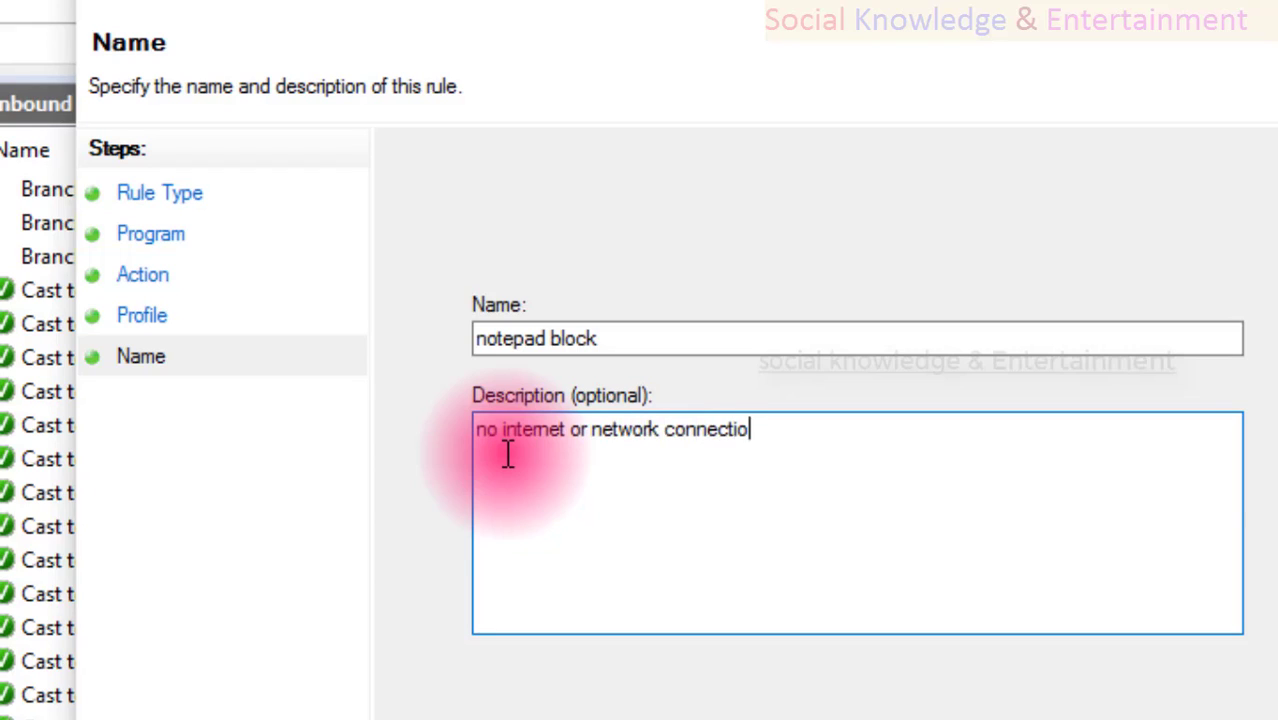
pyautogui.write('ess')
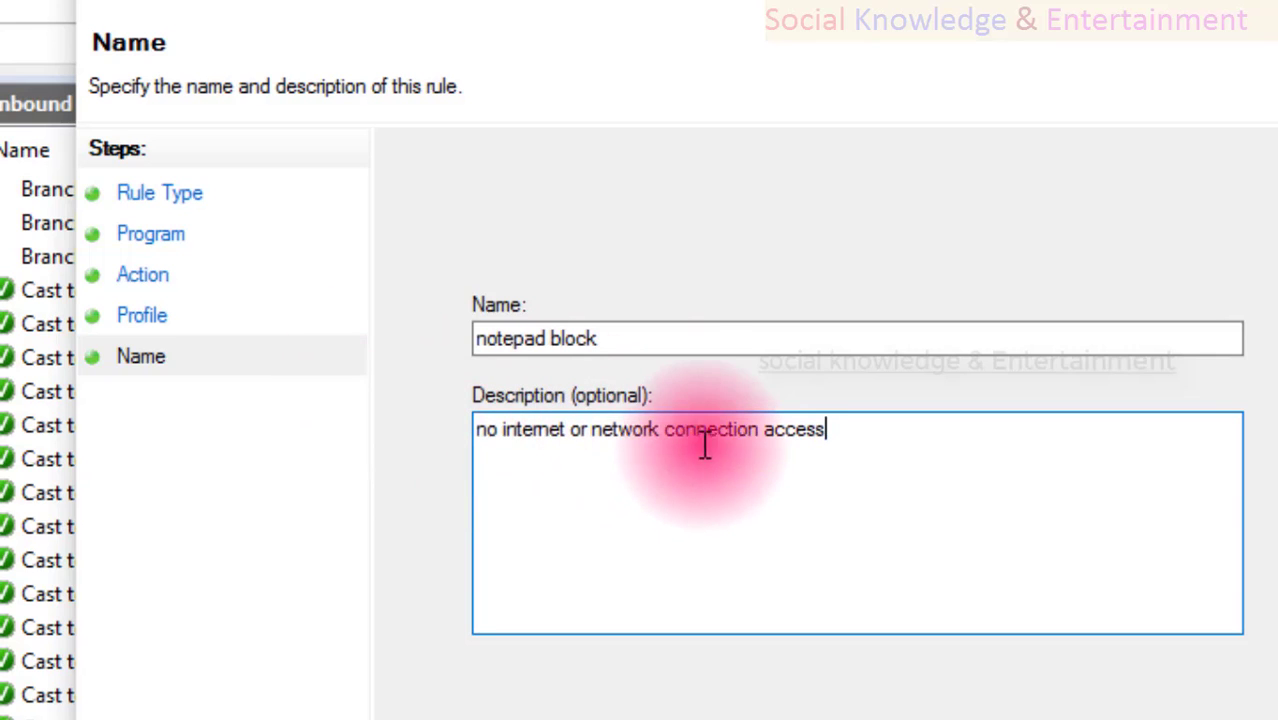
pyautogui.moveTo(655, 430); pyautogui.dragTo(414, 437)
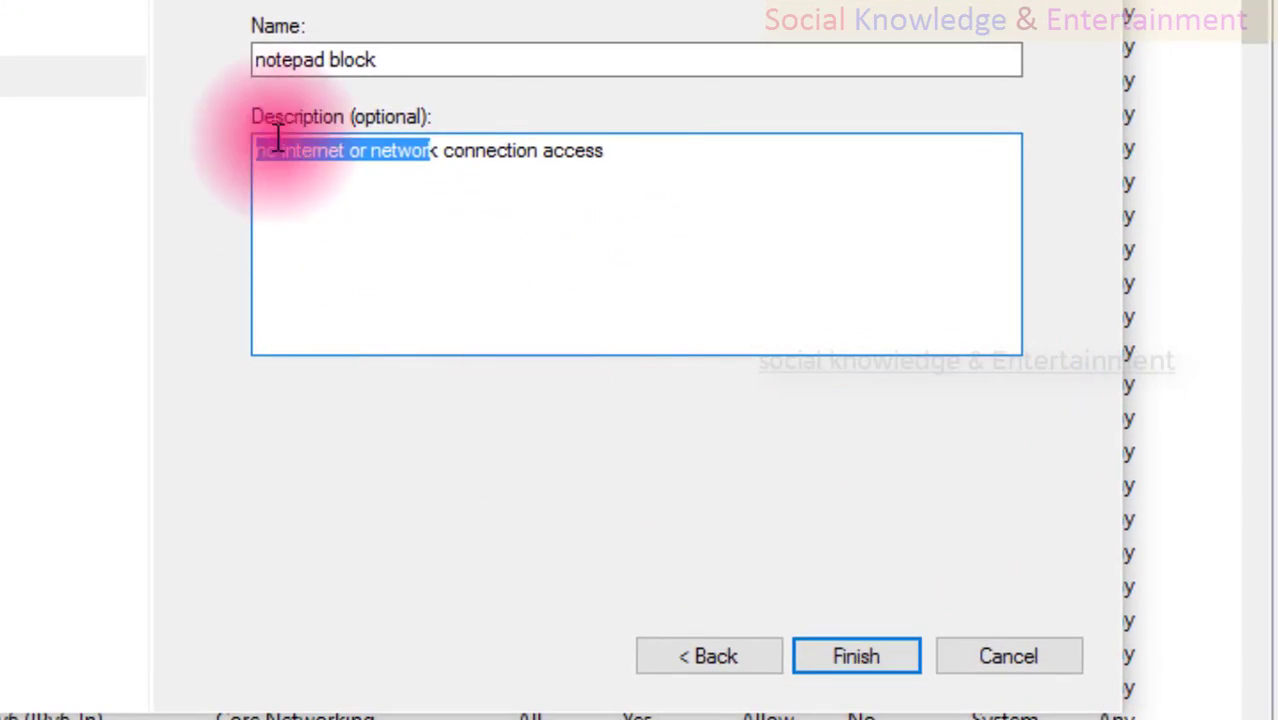
pyautogui.click(845, 660)
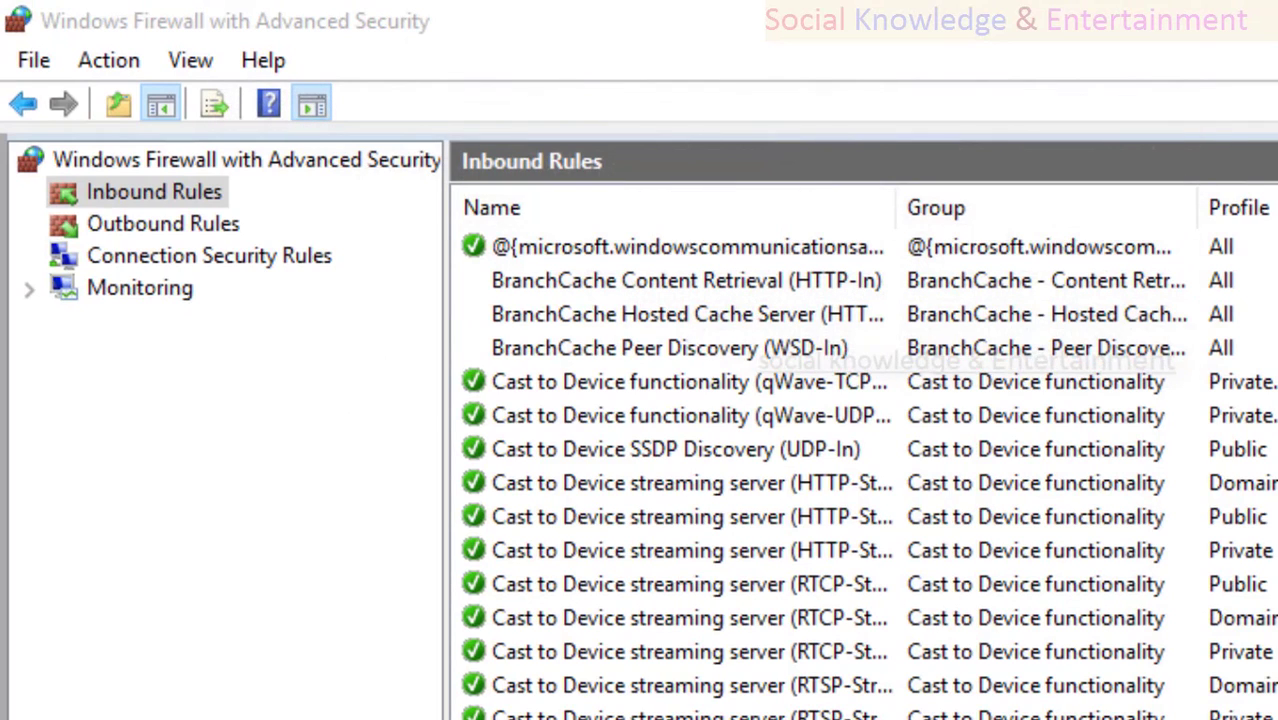
# Look through the Inbound Rules list for the newly created notepad block rule
pyautogui.scroll(-20, 860, 450)
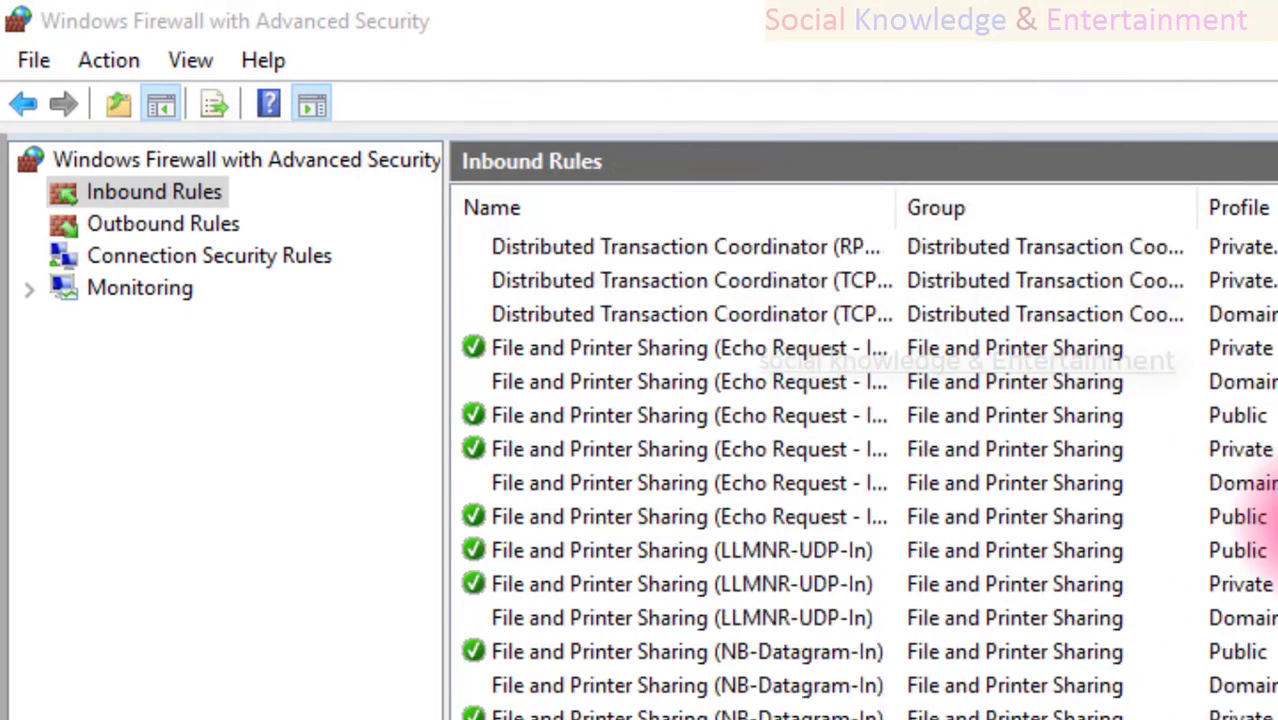
pyautogui.scroll(-3, 860, 450)
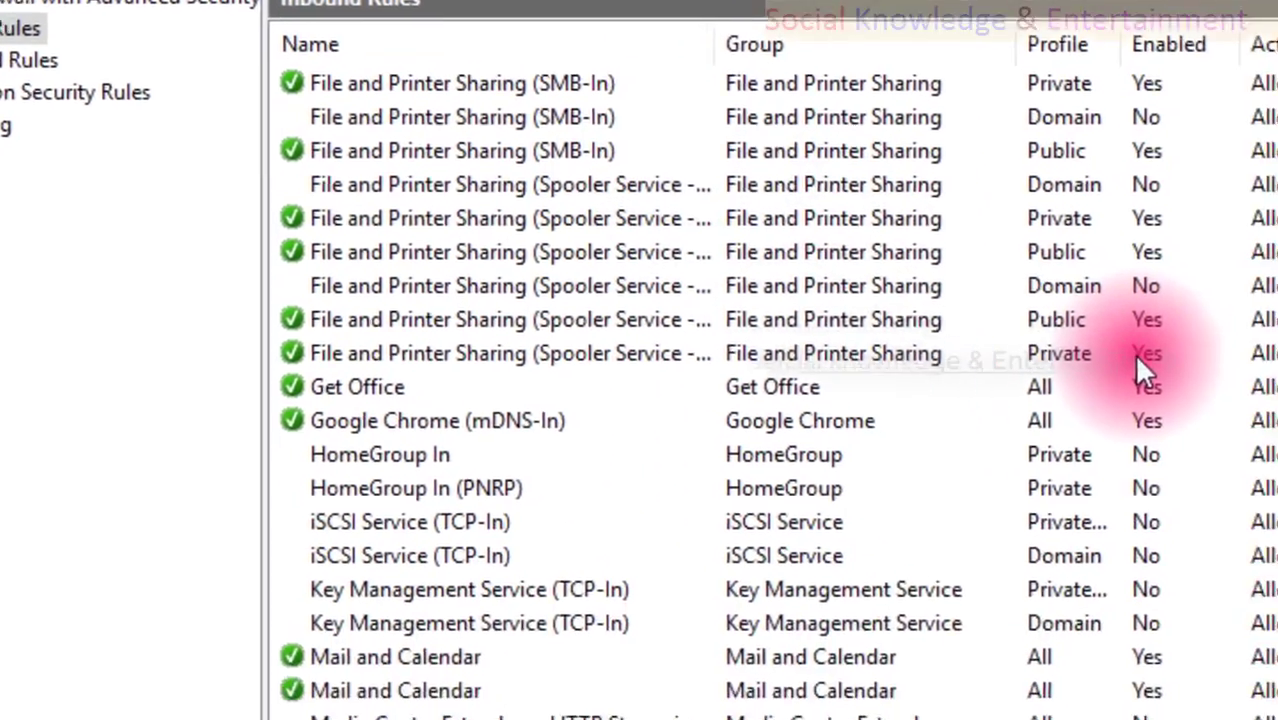
pyautogui.scroll(-6, 1265, 505)
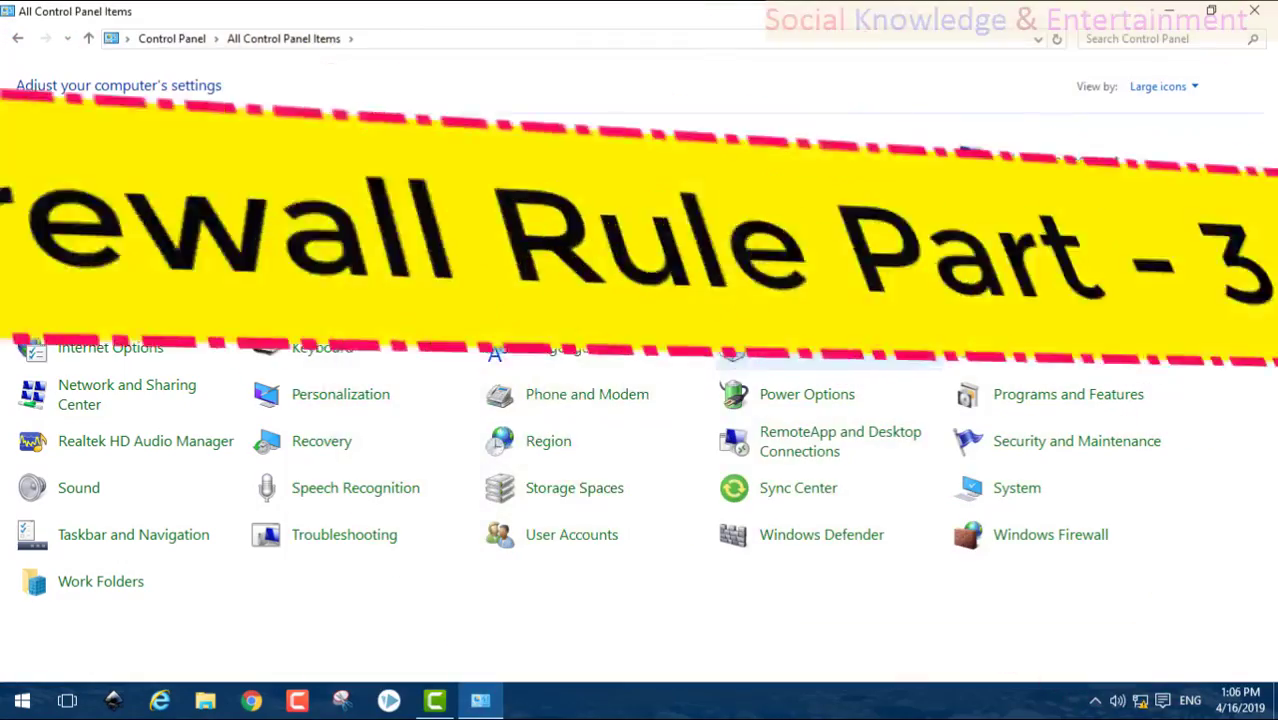